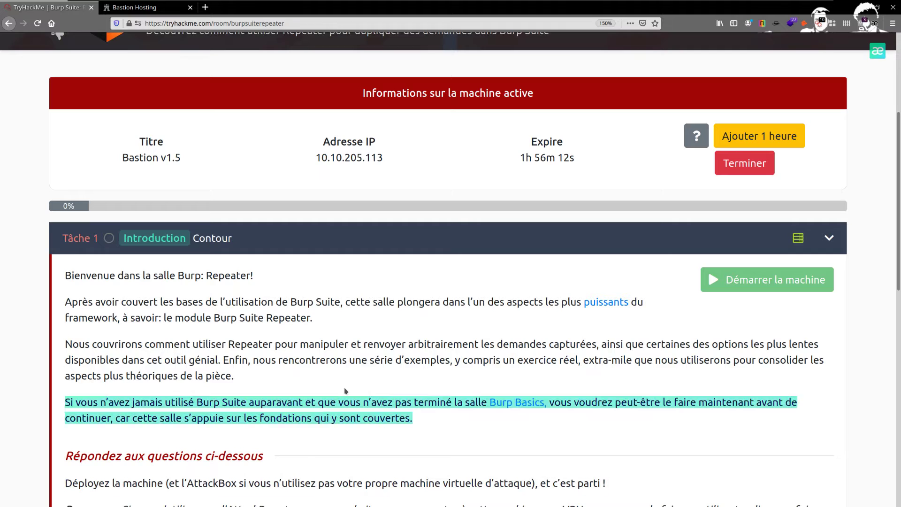
Review the room's task list and mark Task 1, the introduction that needs no answer, as completed
{"action": "scroll", "coordinate": [332, 372], "scroll_direction": "up", "scroll_amount": 2}
{"action": "scroll", "coordinate": [301, 359], "scroll_direction": "down", "scroll_amount": 9}
{"action": "scroll", "coordinate": [326, 315], "scroll_direction": "down", "scroll_amount": 1}
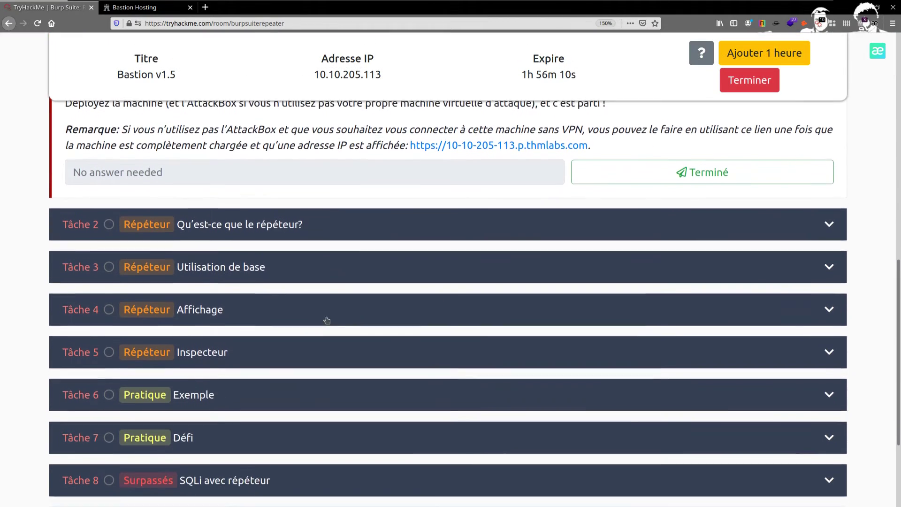
{"action": "scroll", "coordinate": [237, 274], "scroll_direction": "up", "scroll_amount": 3}
{"action": "triple_click", "coordinate": [262, 260]}
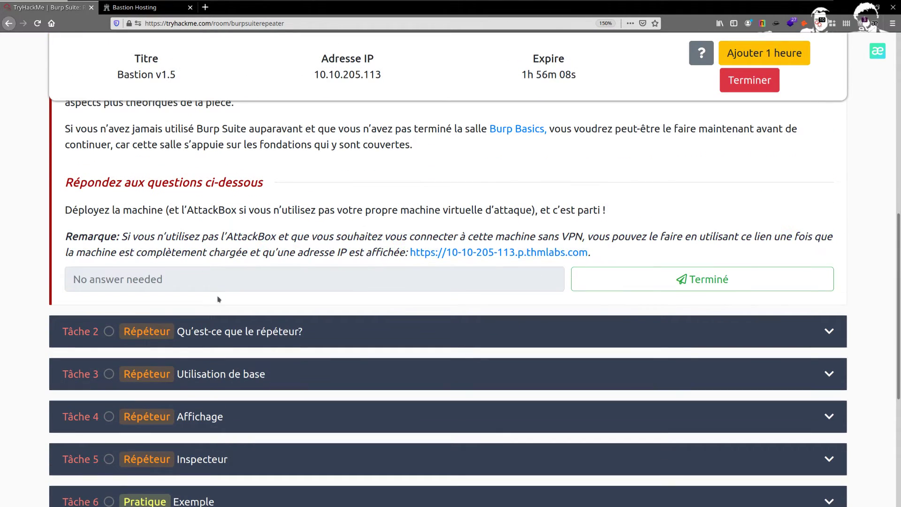
{"action": "mouse_move", "coordinate": [294, 336]}
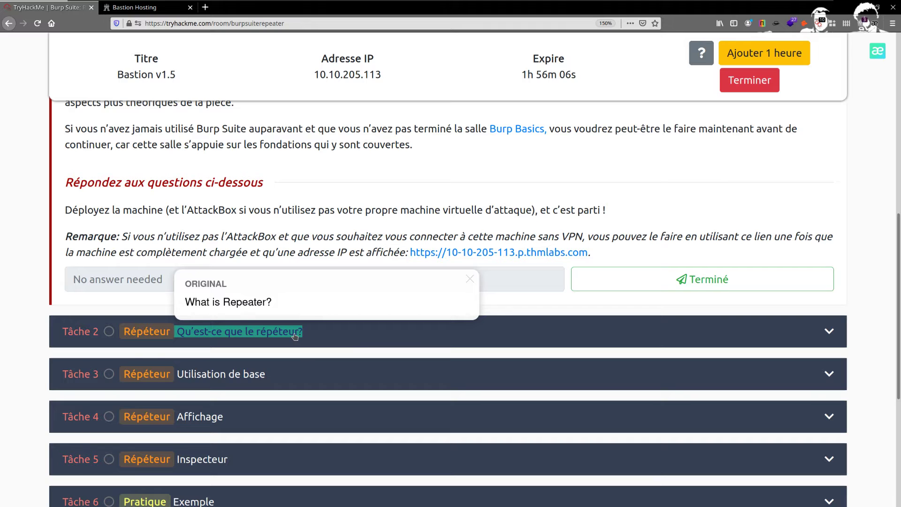
{"action": "left_click", "coordinate": [702, 280]}
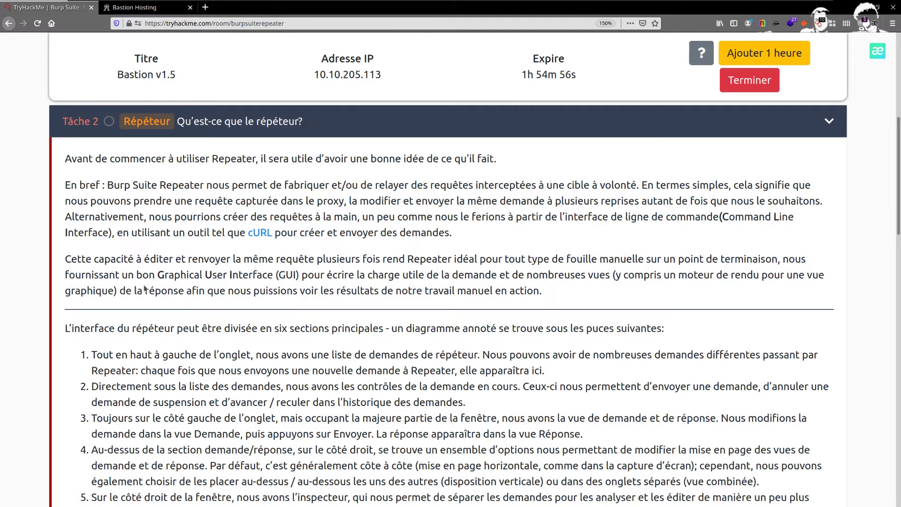
Read Task 2's explanation of what Repeater does and its list of the six main interface sections
{"action": "mouse_move", "coordinate": [310, 287]}
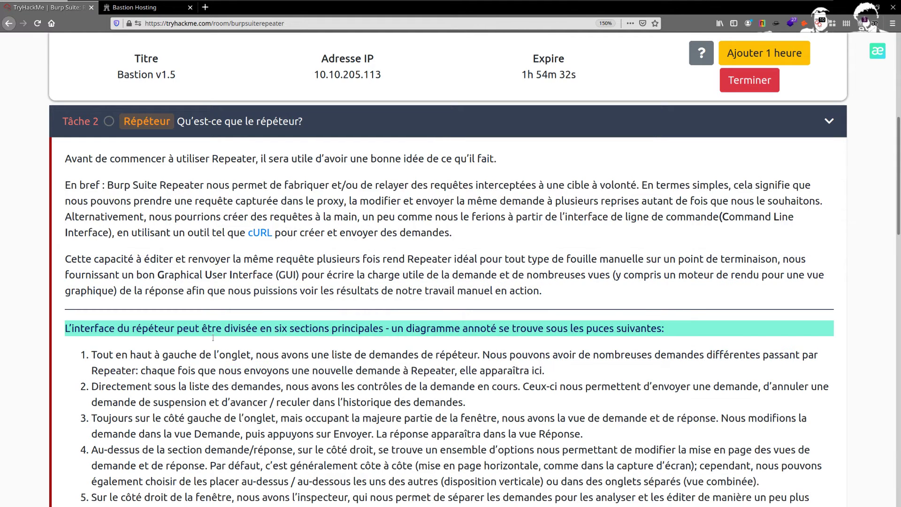
{"action": "scroll", "coordinate": [114, 352], "scroll_direction": "down", "scroll_amount": 3}
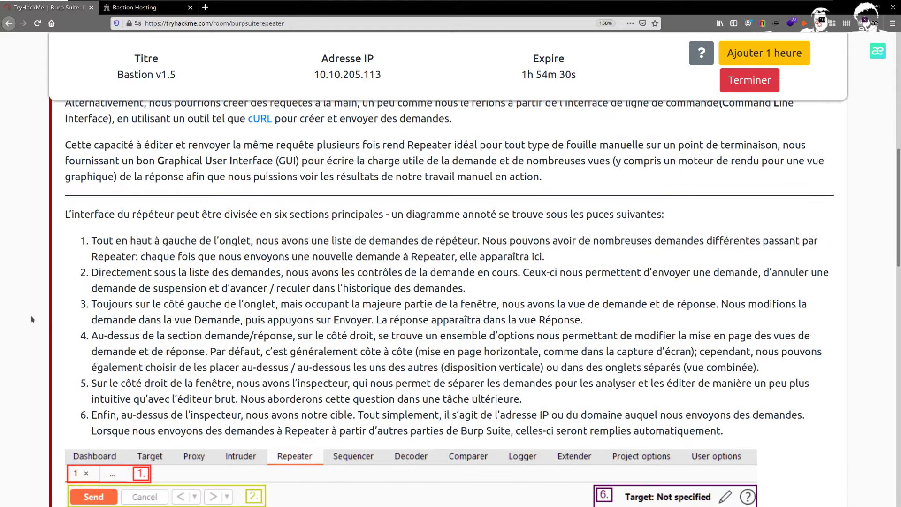
{"action": "scroll", "coordinate": [34, 310], "scroll_direction": "down", "scroll_amount": 4}
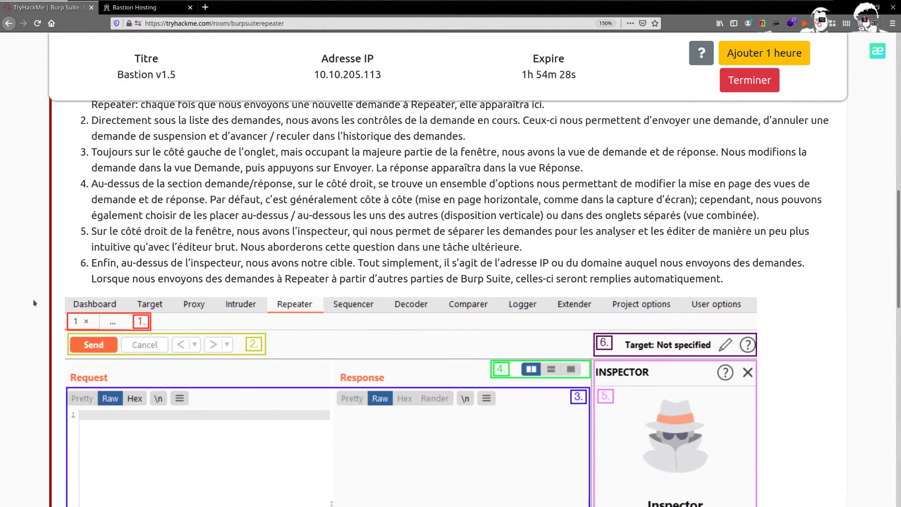
{"action": "scroll", "coordinate": [332, 309], "scroll_direction": "down", "scroll_amount": 5}
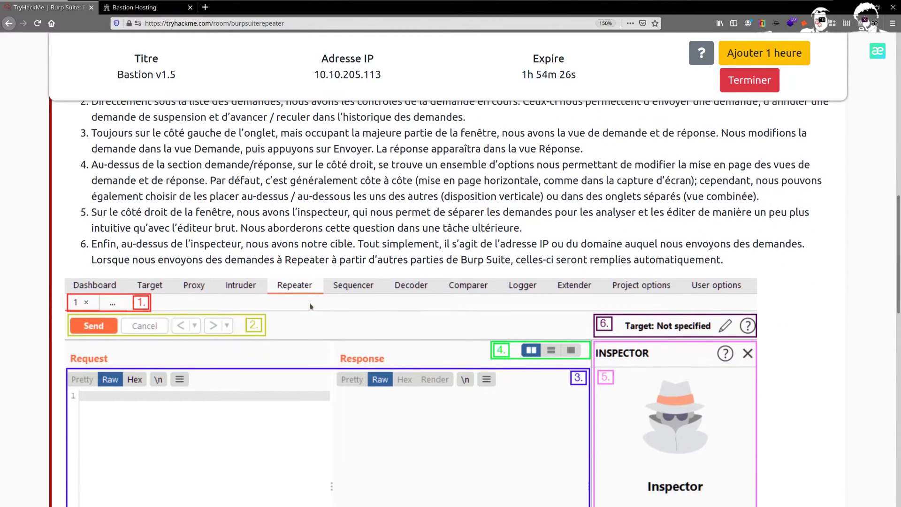
{"action": "scroll", "coordinate": [268, 319], "scroll_direction": "down", "scroll_amount": 3}
{"action": "scroll", "coordinate": [267, 318], "scroll_direction": "up", "scroll_amount": 2}
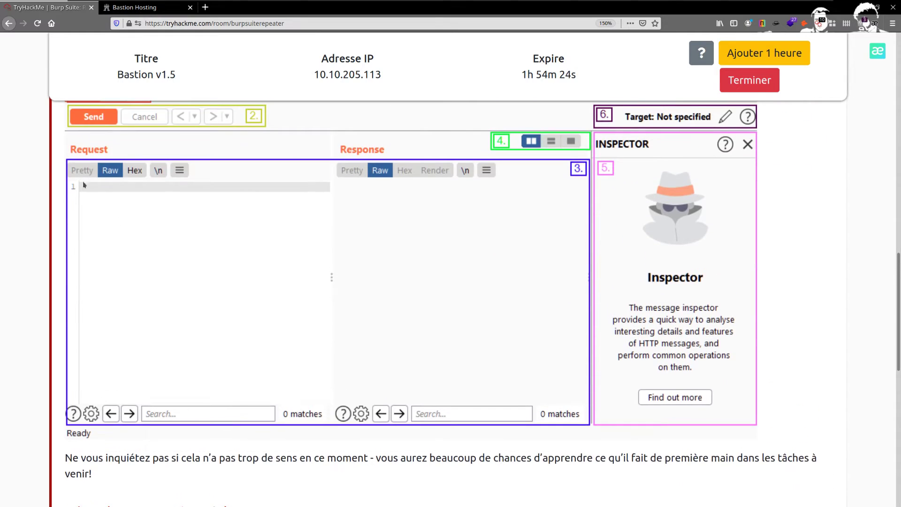
{"action": "scroll", "coordinate": [151, 259], "scroll_direction": "up", "scroll_amount": 2}
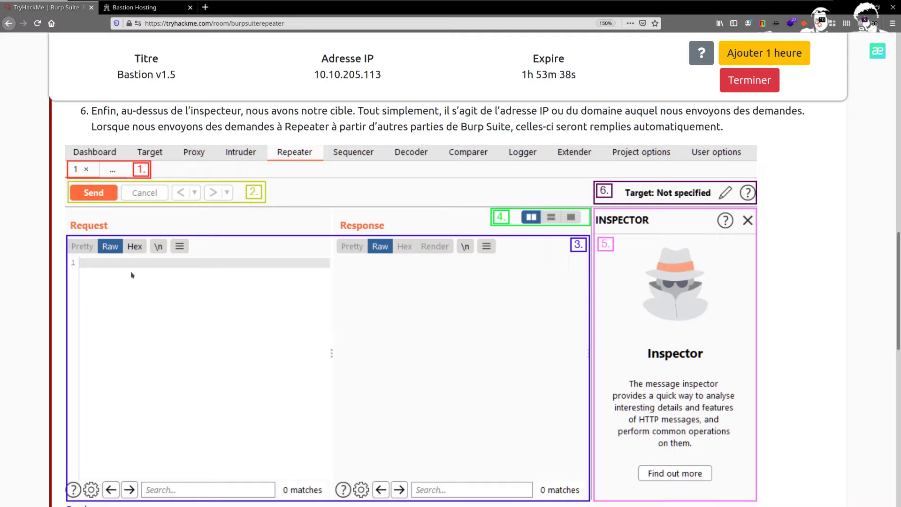
{"action": "scroll", "coordinate": [131, 275], "scroll_direction": "up", "scroll_amount": 3}
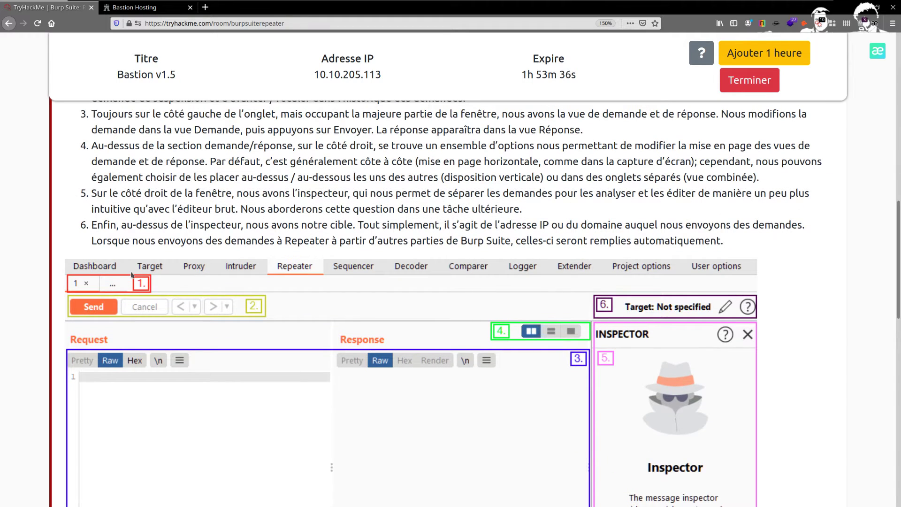
{"action": "scroll", "coordinate": [132, 274], "scroll_direction": "up", "scroll_amount": 2}
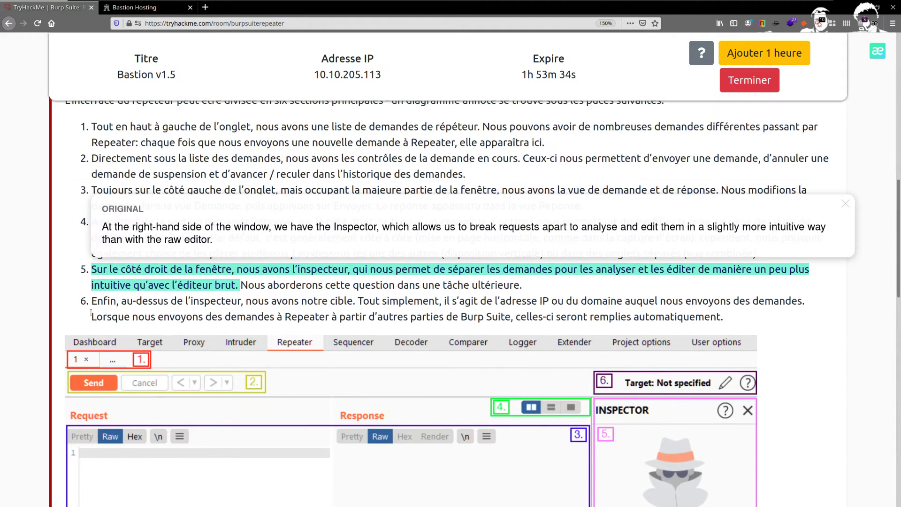
{"action": "mouse_move", "coordinate": [144, 319]}
{"action": "mouse_move", "coordinate": [93, 275]}
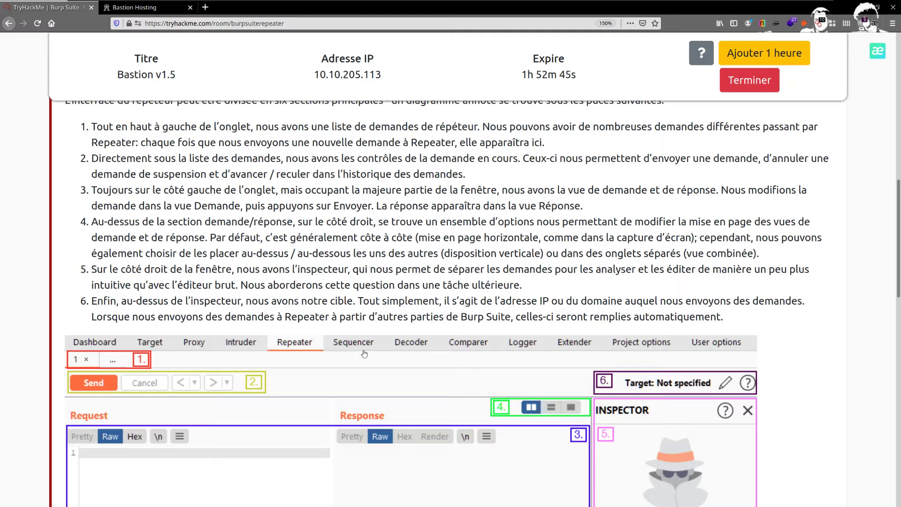
Examine the annotated Repeater interface diagram in Task 2, including the request, response, Inspector and target areas
{"action": "scroll", "coordinate": [379, 383], "scroll_direction": "down", "scroll_amount": 1}
{"action": "scroll", "coordinate": [379, 383], "scroll_direction": "down", "scroll_amount": 3}
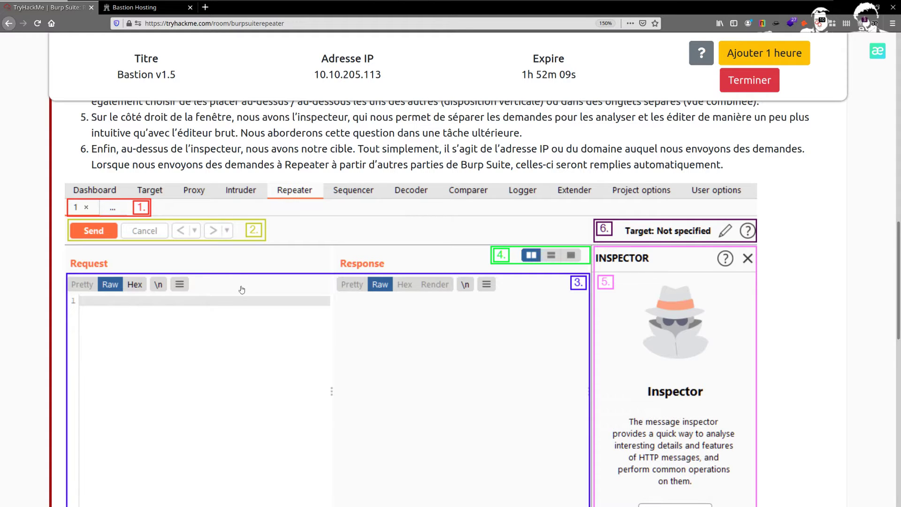
{"action": "scroll", "coordinate": [204, 266], "scroll_direction": "down", "scroll_amount": 1}
{"action": "scroll", "coordinate": [204, 266], "scroll_direction": "down", "scroll_amount": 5}
{"action": "scroll", "coordinate": [211, 253], "scroll_direction": "up", "scroll_amount": 3}
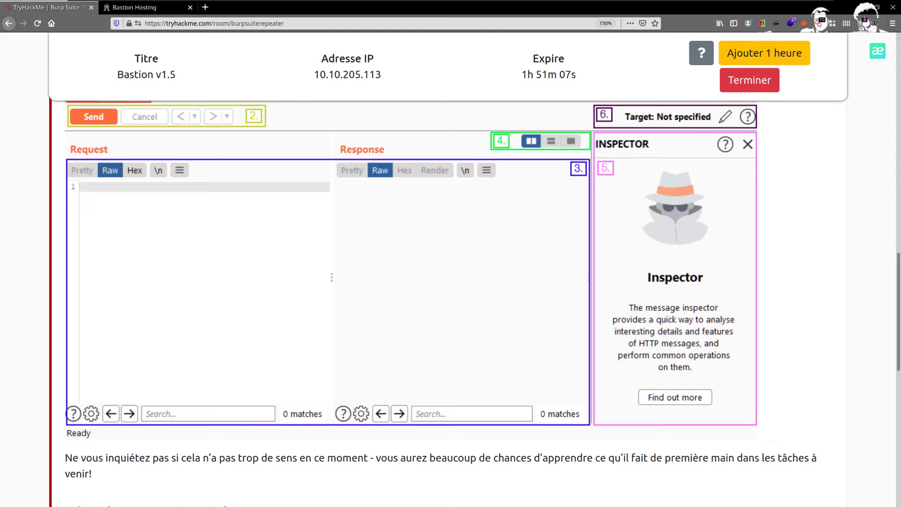
{"action": "scroll", "coordinate": [394, 336], "scroll_direction": "up", "scroll_amount": 1}
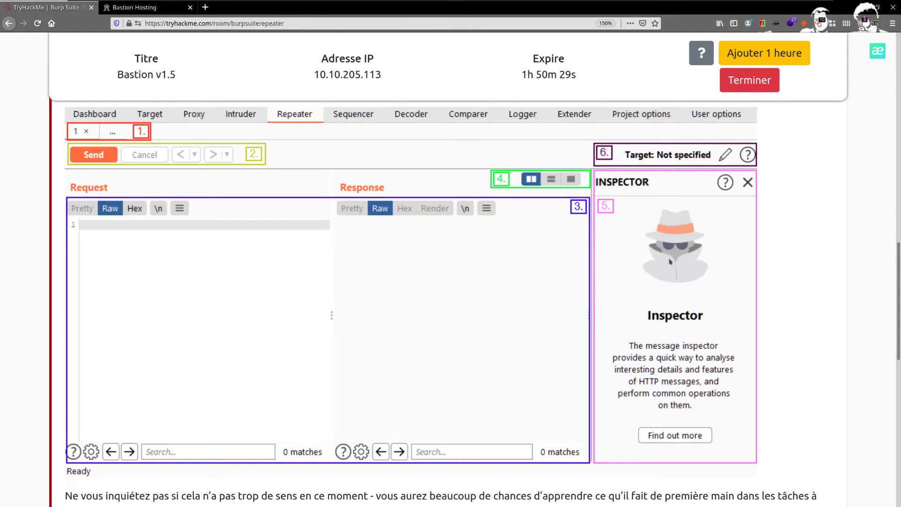
{"action": "scroll", "coordinate": [666, 256], "scroll_direction": "up", "scroll_amount": 1}
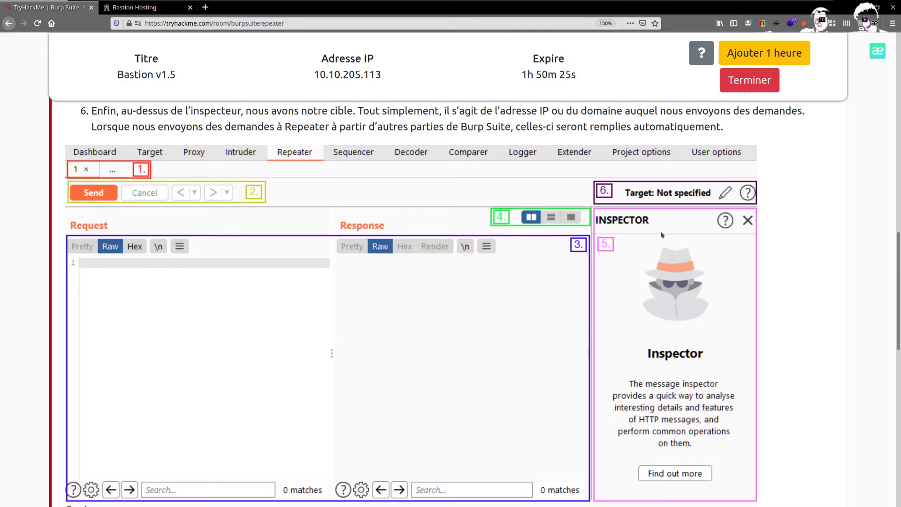
{"action": "scroll", "coordinate": [662, 234], "scroll_direction": "up", "scroll_amount": 1}
{"action": "scroll", "coordinate": [624, 305], "scroll_direction": "down", "scroll_amount": 2}
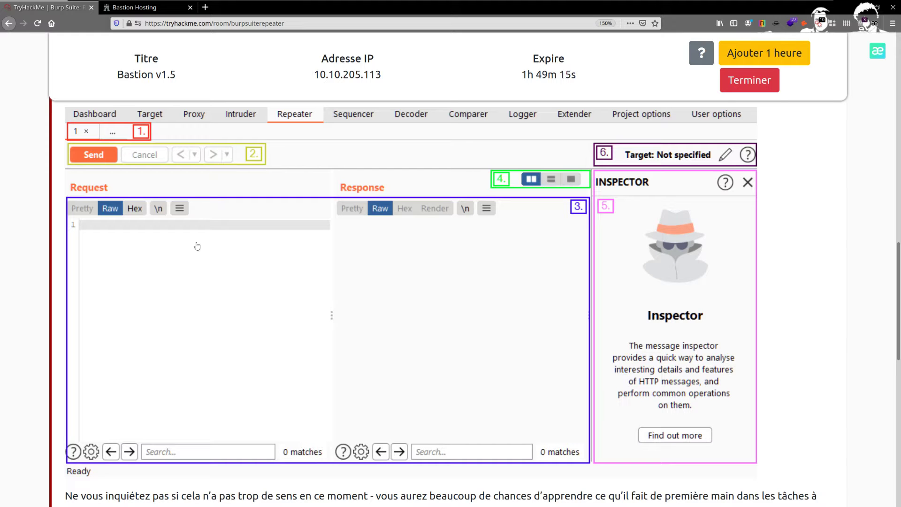
{"action": "scroll", "coordinate": [49, 368], "scroll_direction": "down", "scroll_amount": 5}
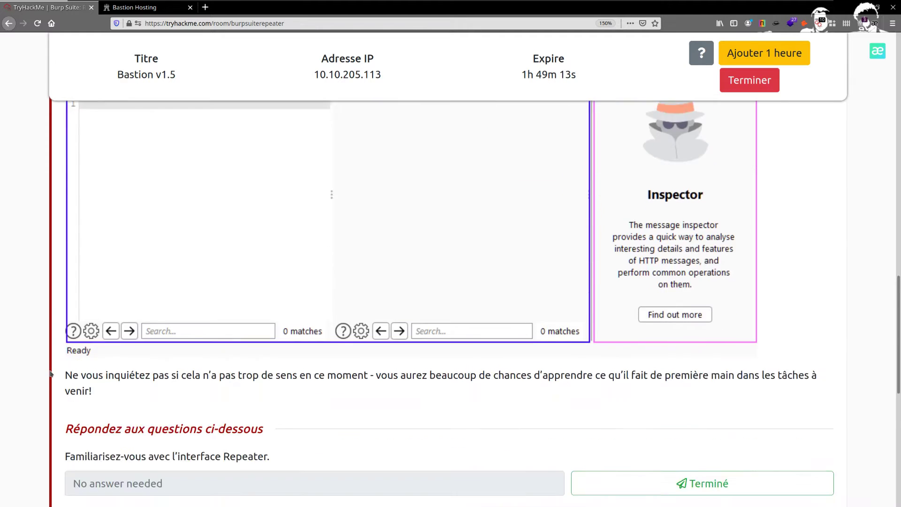
Read Task 3 on sending a captured request to Repeater and examine its example screenshots of the request and response
{"action": "scroll", "coordinate": [197, 429], "scroll_direction": "up", "scroll_amount": 15}
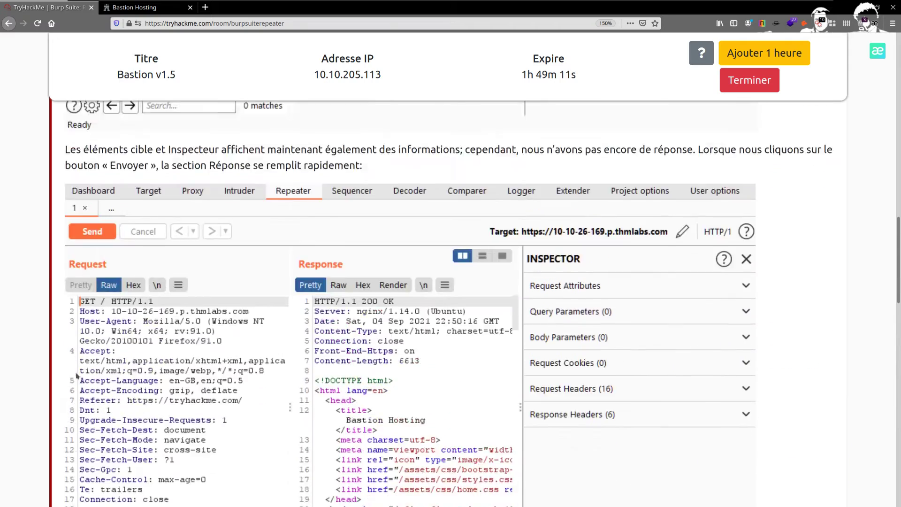
{"action": "scroll", "coordinate": [81, 360], "scroll_direction": "up", "scroll_amount": 8}
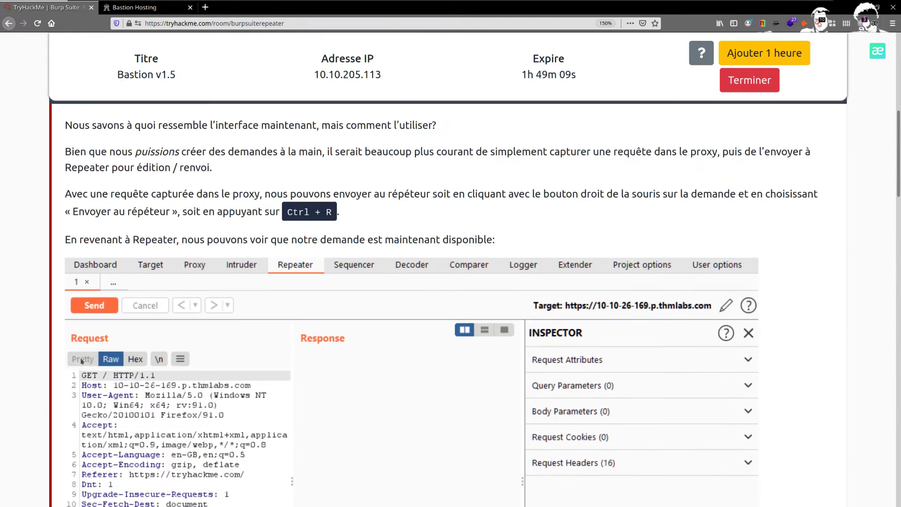
{"action": "scroll", "coordinate": [56, 360], "scroll_direction": "down", "scroll_amount": 1}
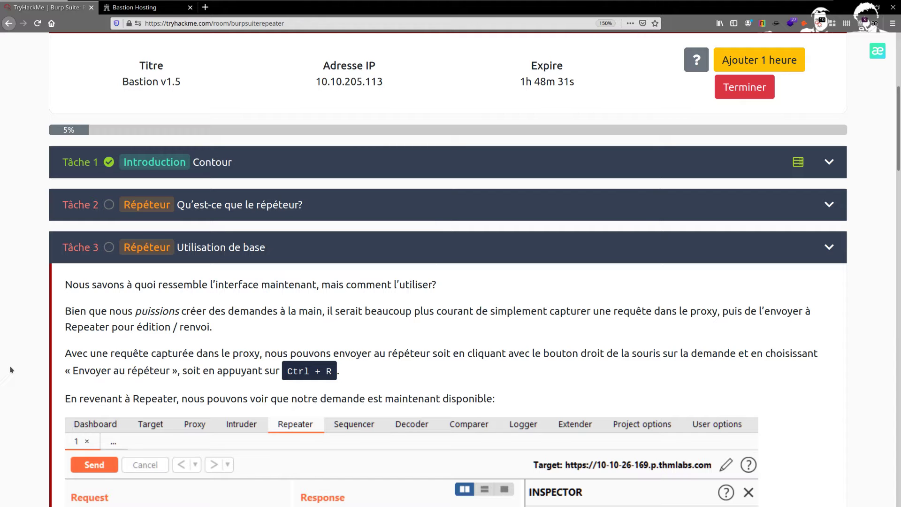
{"action": "scroll", "coordinate": [14, 369], "scroll_direction": "down", "scroll_amount": 3}
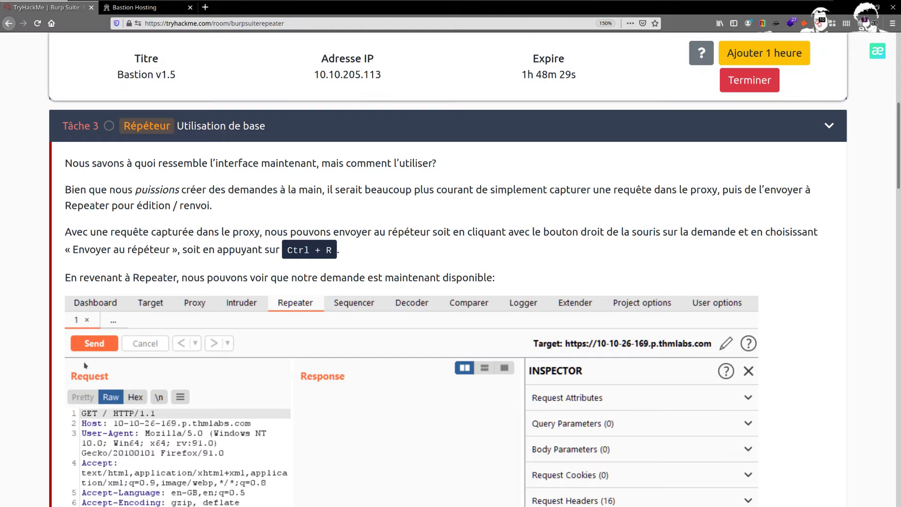
{"action": "scroll", "coordinate": [85, 365], "scroll_direction": "down", "scroll_amount": 5}
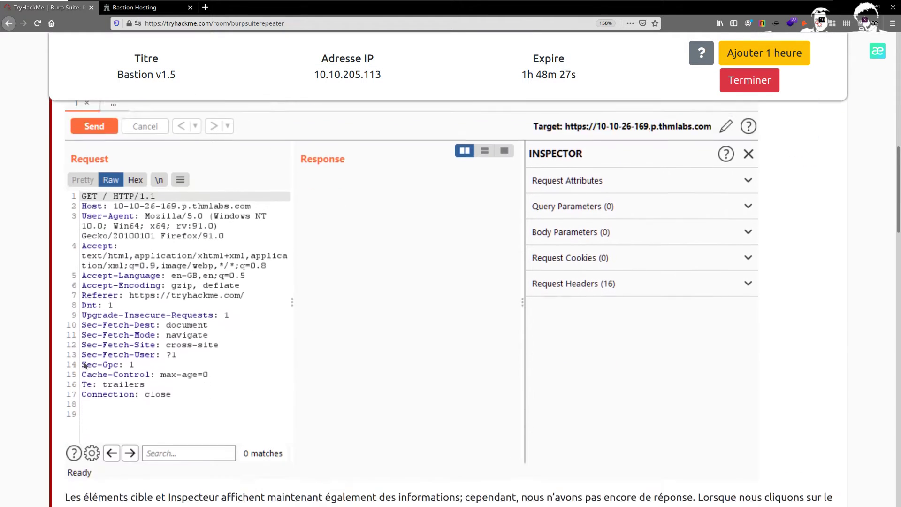
{"action": "scroll", "coordinate": [85, 365], "scroll_direction": "down", "scroll_amount": 1}
{"action": "scroll", "coordinate": [85, 365], "scroll_direction": "up", "scroll_amount": 2}
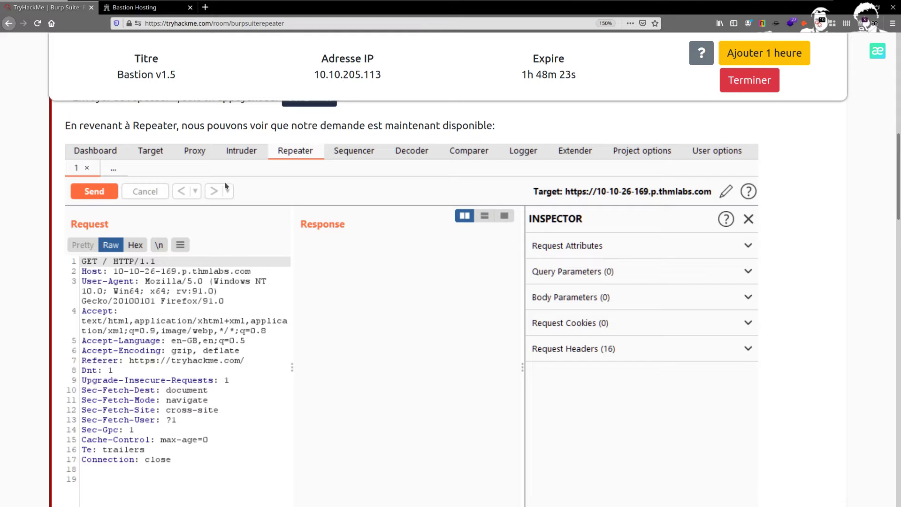
{"action": "scroll", "coordinate": [22, 380], "scroll_direction": "up", "scroll_amount": 1}
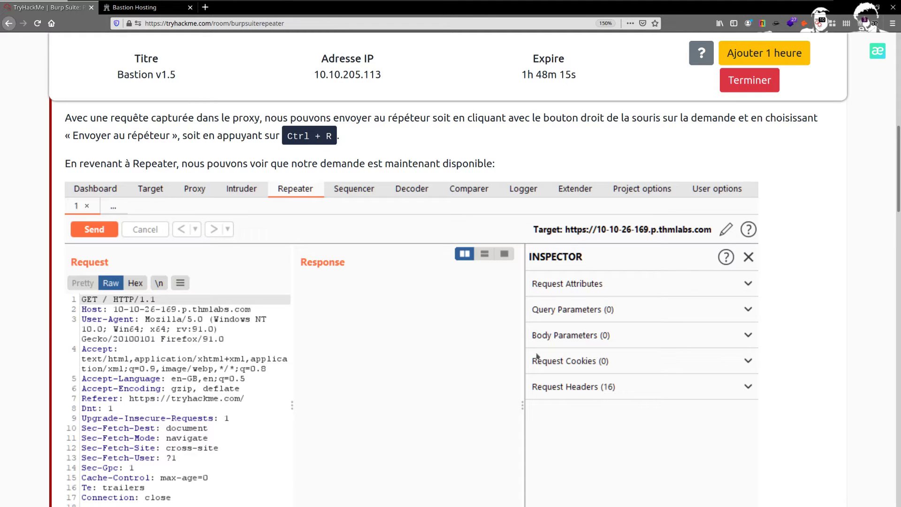
{"action": "scroll", "coordinate": [280, 282], "scroll_direction": "down", "scroll_amount": 3}
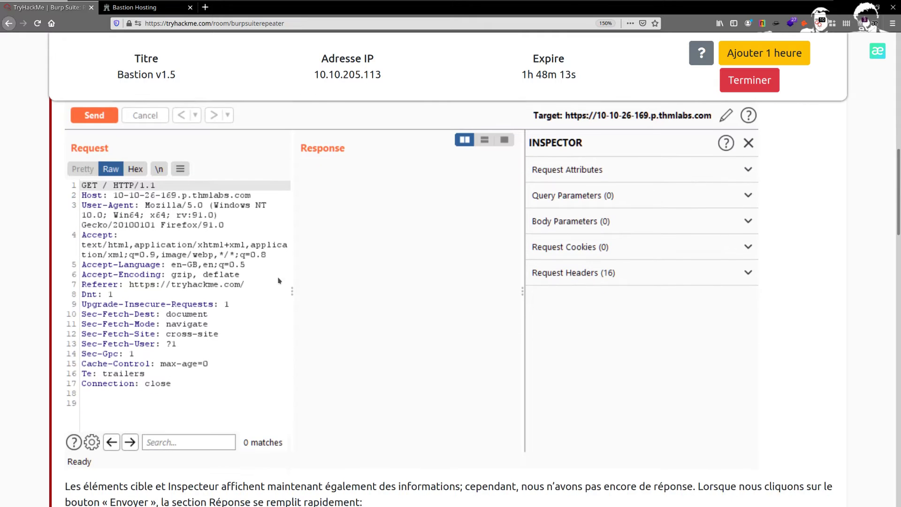
{"action": "scroll", "coordinate": [279, 279], "scroll_direction": "down", "scroll_amount": 3}
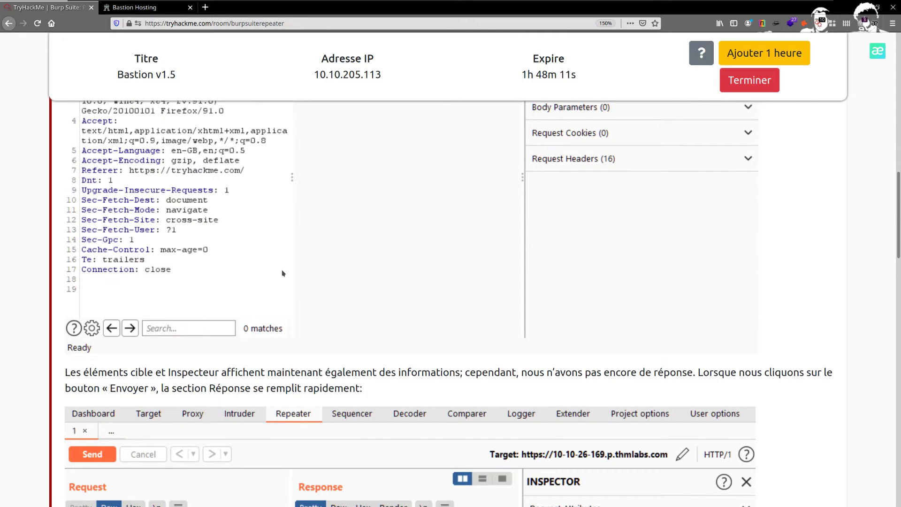
{"action": "scroll", "coordinate": [282, 273], "scroll_direction": "down", "scroll_amount": 5}
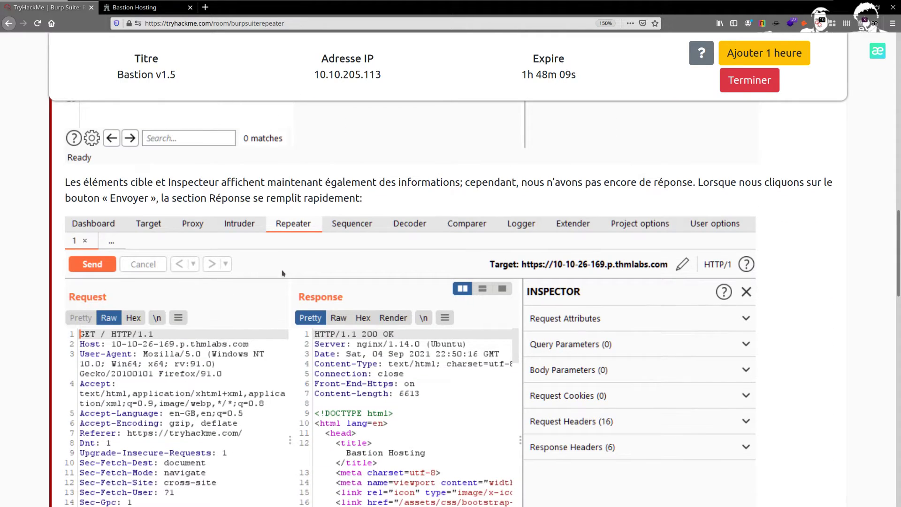
{"action": "scroll", "coordinate": [282, 273], "scroll_direction": "down", "scroll_amount": 6}
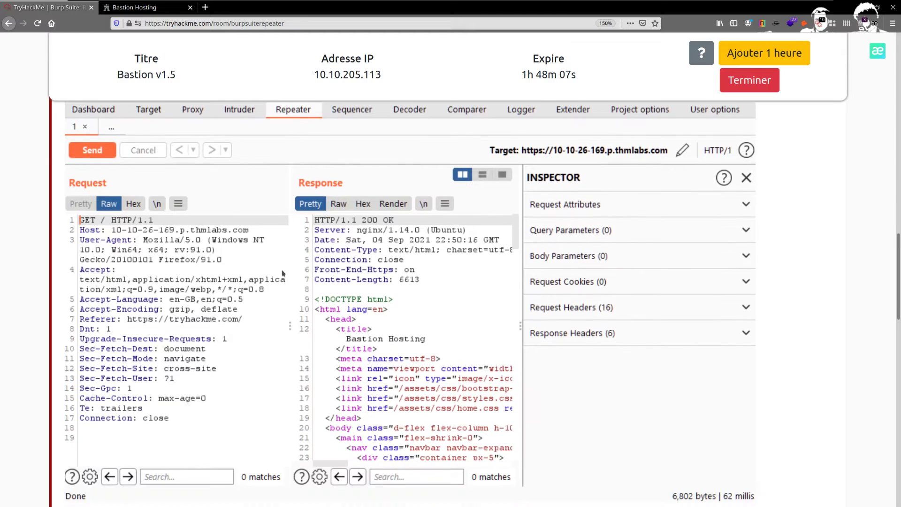
{"action": "scroll", "coordinate": [282, 273], "scroll_direction": "up", "scroll_amount": 18}
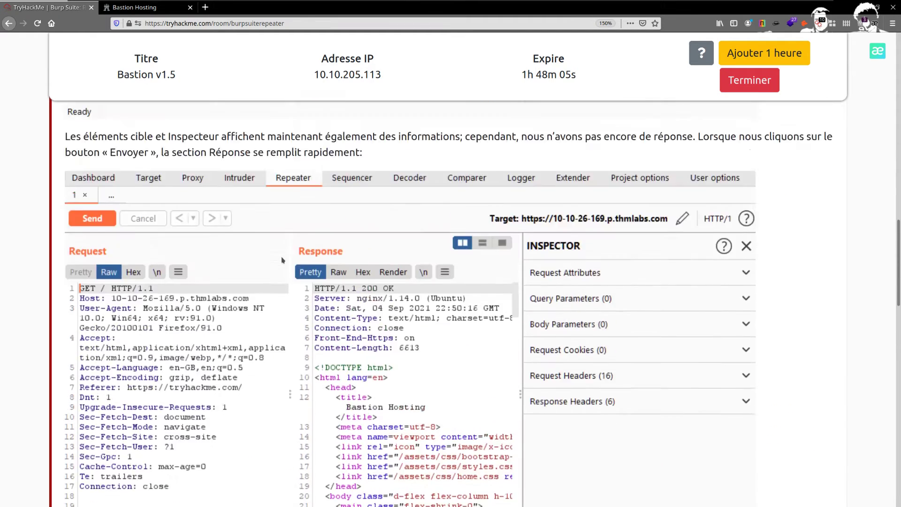
{"action": "scroll", "coordinate": [278, 266], "scroll_direction": "up", "scroll_amount": 2}
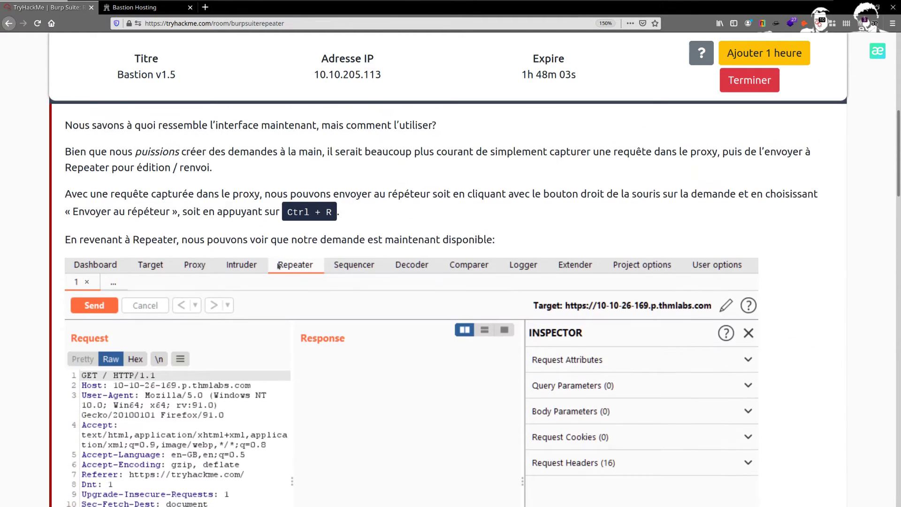
Enlarge the first Task 3 screenshot, which shows the captured request in Repeater before any response
{"action": "mouse_move", "coordinate": [176, 244]}
{"action": "scroll", "coordinate": [271, 401], "scroll_direction": "down", "scroll_amount": 1}
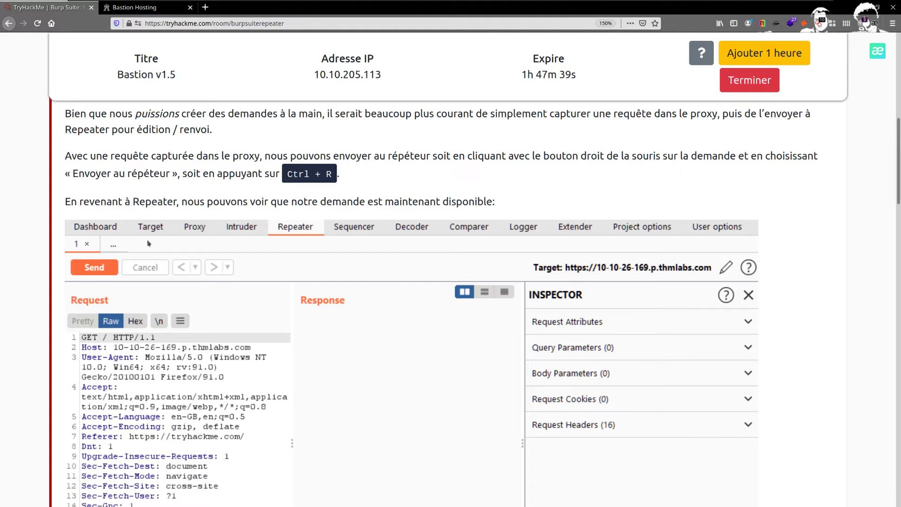
{"action": "scroll", "coordinate": [164, 441], "scroll_direction": "down", "scroll_amount": 1}
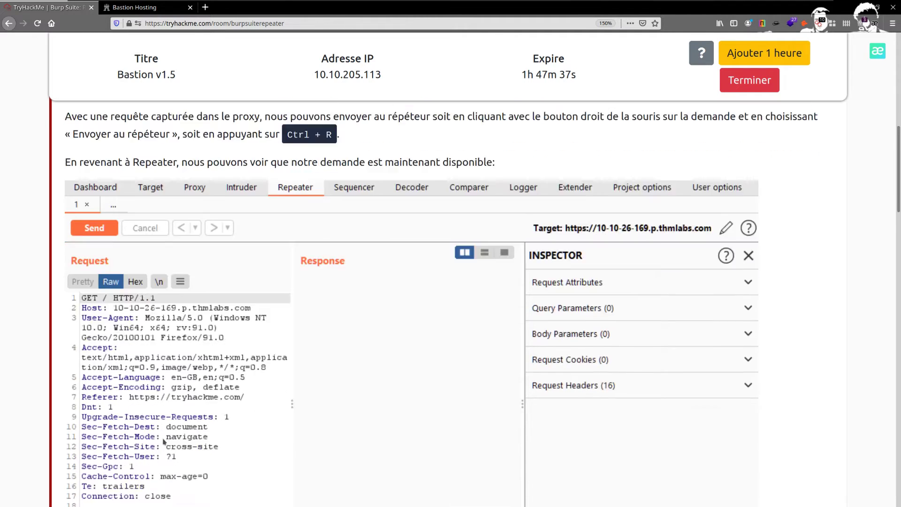
{"action": "scroll", "coordinate": [165, 441], "scroll_direction": "down", "scroll_amount": 5}
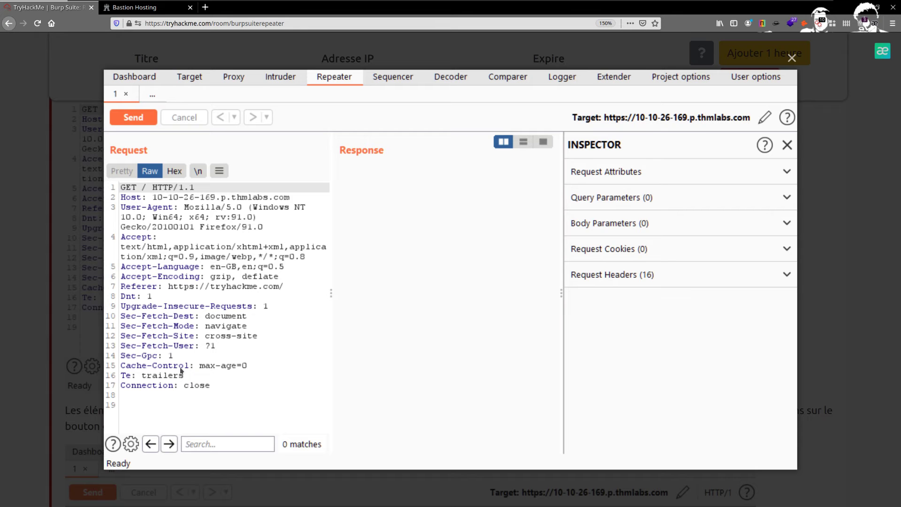
Close the enlarged screenshot and examine the Task 3 example showing the response received after sending the request
{"action": "left_click", "coordinate": [183, 371]}
{"action": "left_click", "coordinate": [73, 275]}
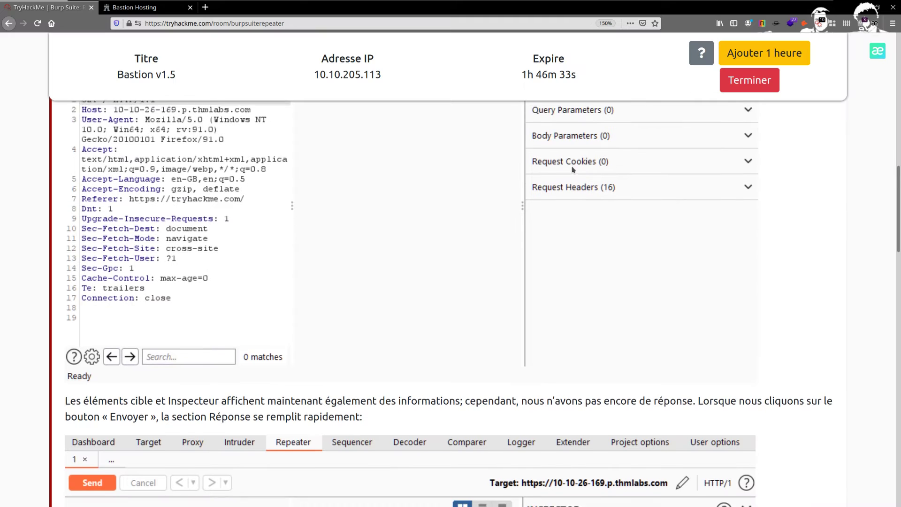
{"action": "scroll", "coordinate": [572, 170], "scroll_direction": "down", "scroll_amount": 5}
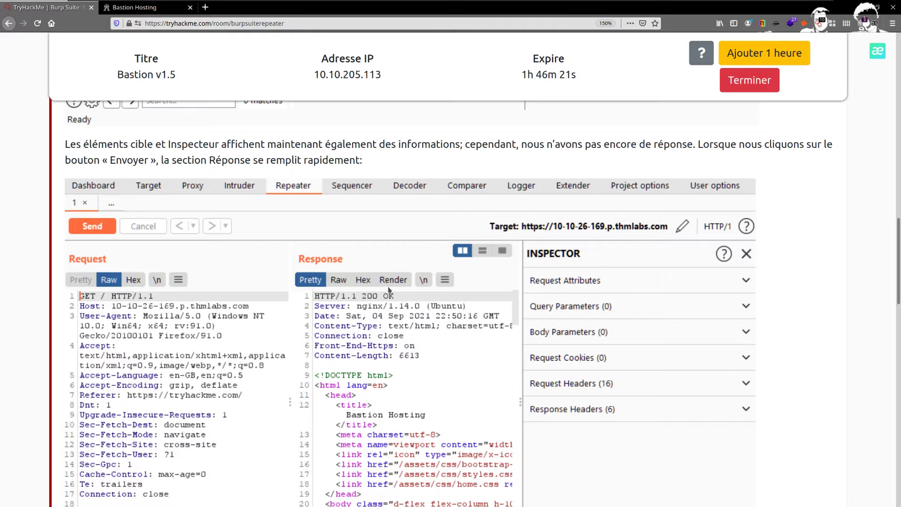
{"action": "scroll", "coordinate": [366, 417], "scroll_direction": "down", "scroll_amount": 3}
{"action": "scroll", "coordinate": [365, 417], "scroll_direction": "up", "scroll_amount": 10}
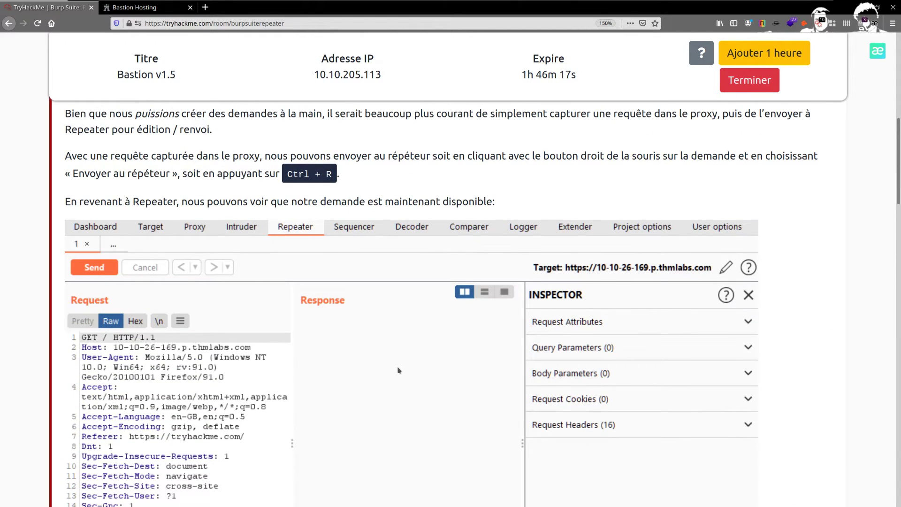
{"action": "scroll", "coordinate": [100, 268], "scroll_direction": "down", "scroll_amount": 12}
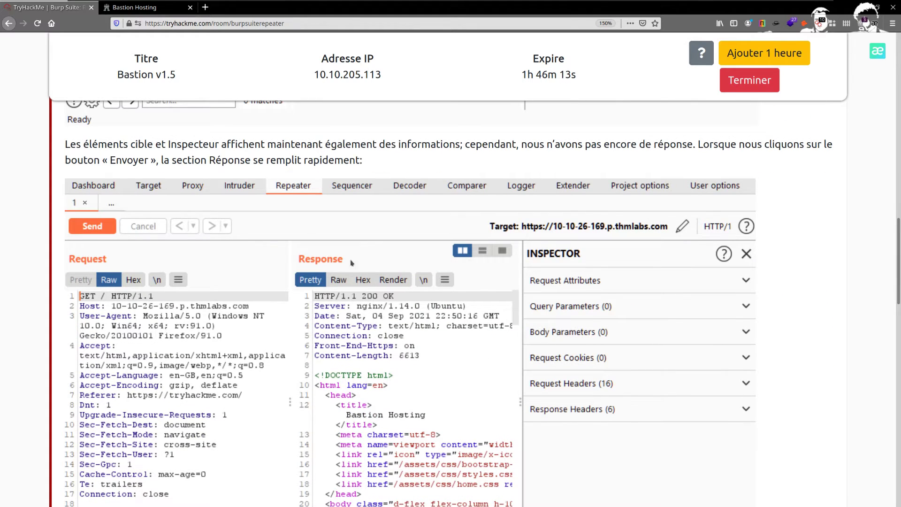
{"action": "scroll", "coordinate": [365, 359], "scroll_direction": "down", "scroll_amount": 1}
{"action": "scroll", "coordinate": [366, 361], "scroll_direction": "down", "scroll_amount": 2}
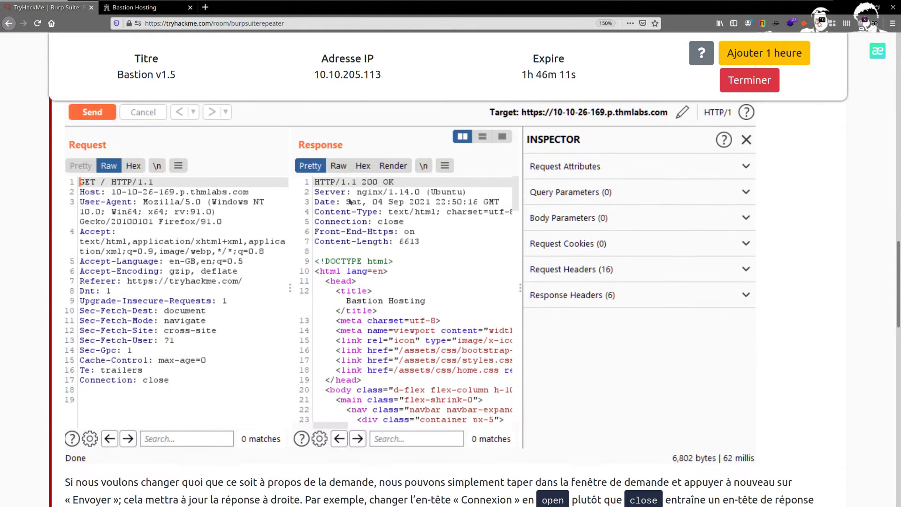
Read how changing the Connection header from close to open alters the response, comparing both example screenshots in Task 3
{"action": "scroll", "coordinate": [249, 338], "scroll_direction": "down", "scroll_amount": 2}
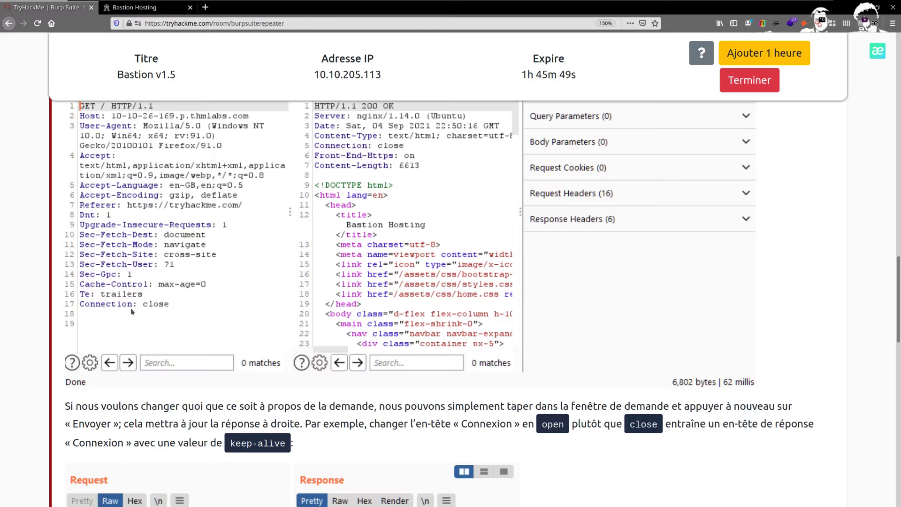
{"action": "scroll", "coordinate": [206, 310], "scroll_direction": "down", "scroll_amount": 2}
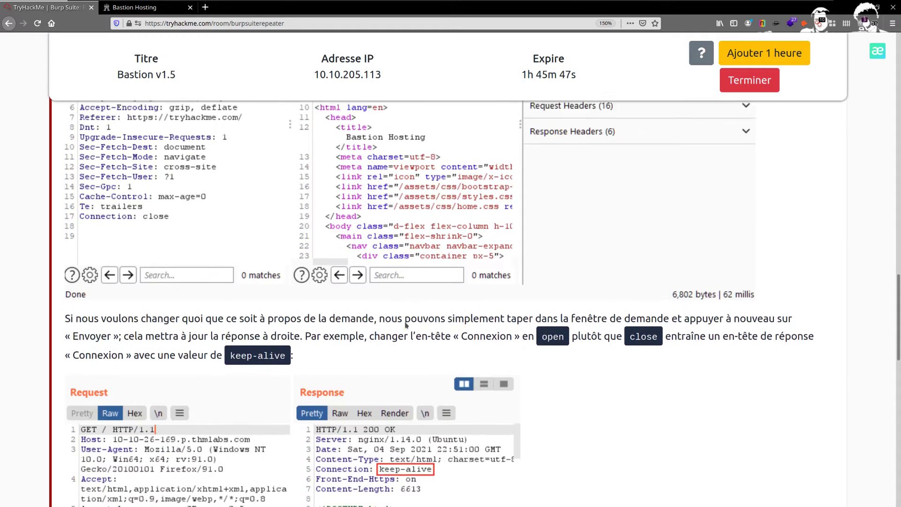
{"action": "scroll", "coordinate": [406, 325], "scroll_direction": "down", "scroll_amount": 2}
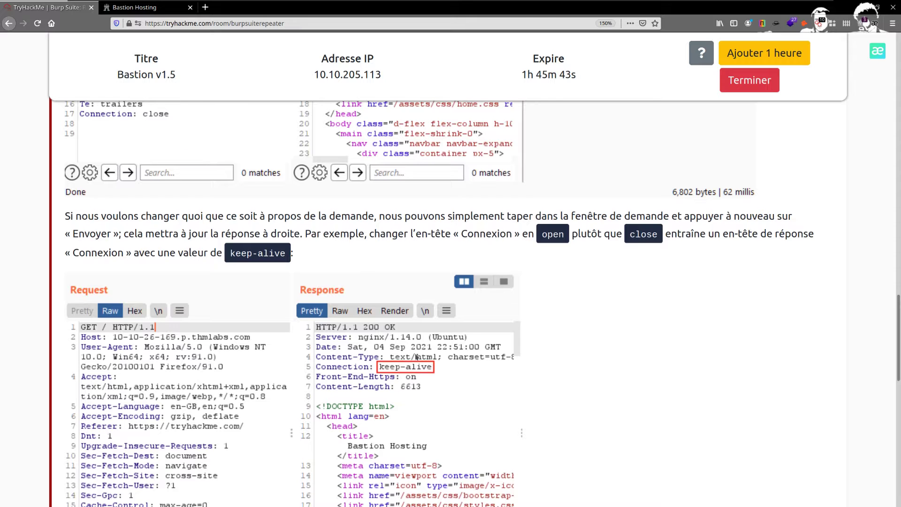
{"action": "scroll", "coordinate": [417, 356], "scroll_direction": "up", "scroll_amount": 5}
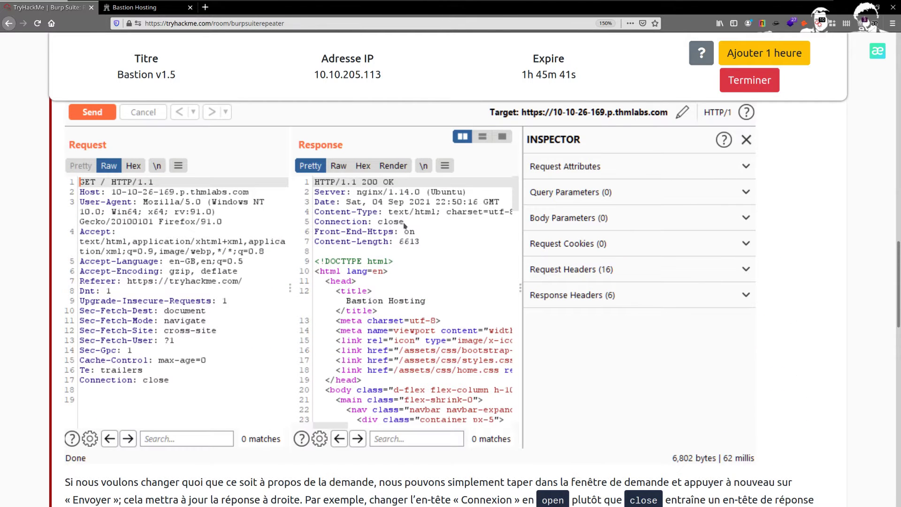
{"action": "scroll", "coordinate": [405, 226], "scroll_direction": "down", "scroll_amount": 8}
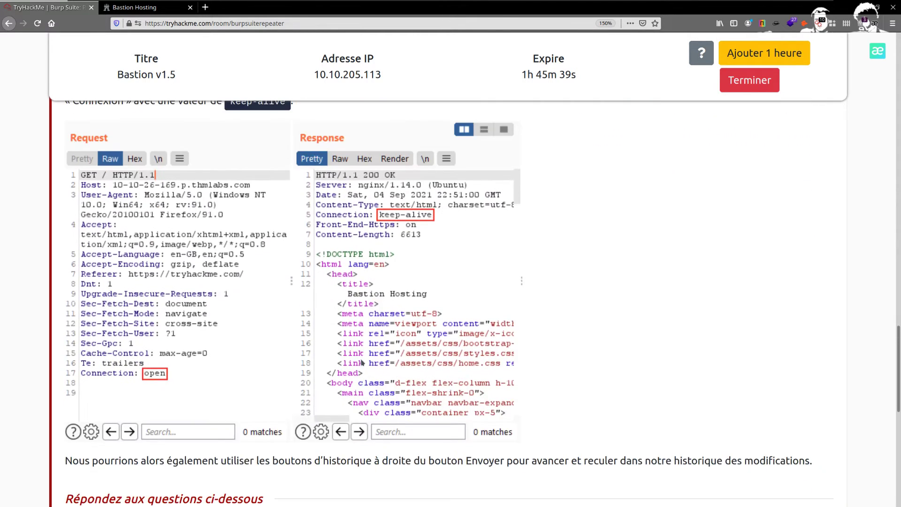
{"action": "scroll", "coordinate": [361, 361], "scroll_direction": "up", "scroll_amount": 1}
{"action": "scroll", "coordinate": [360, 361], "scroll_direction": "down", "scroll_amount": 5}
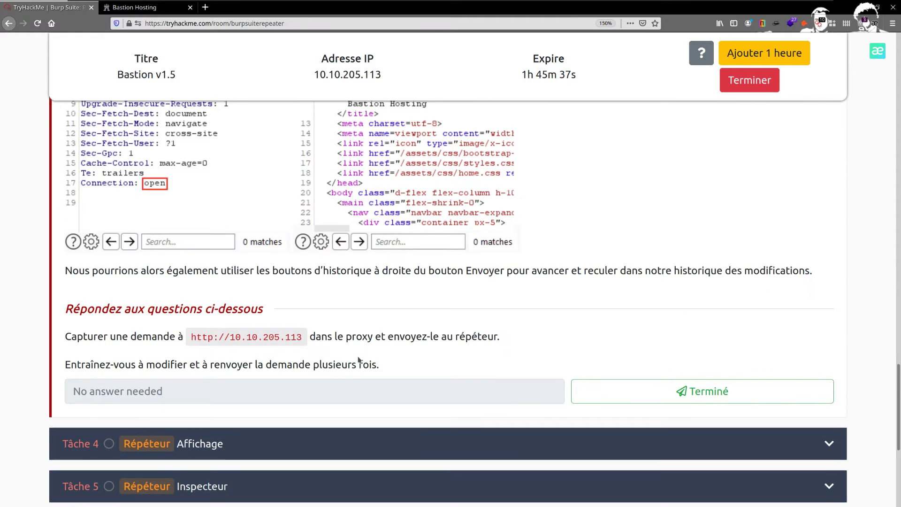
Review Task 3's note on the history buttons and its practice instructions, and mark the question as completed
{"action": "triple_click", "coordinate": [292, 277]}
{"action": "left_click", "coordinate": [366, 287]}
{"action": "mouse_move", "coordinate": [476, 279]}
{"action": "scroll", "coordinate": [100, 253], "scroll_direction": "up", "scroll_amount": 5}
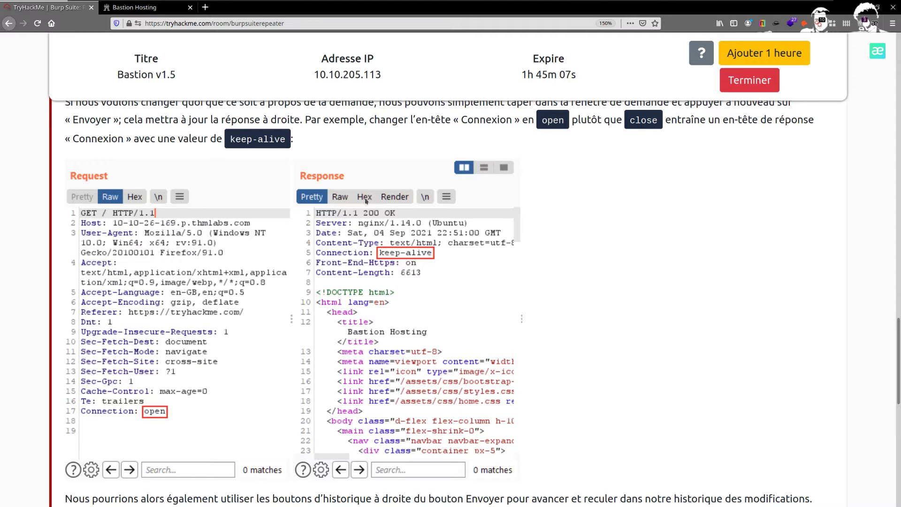
{"action": "scroll", "coordinate": [365, 200], "scroll_direction": "down", "scroll_amount": 7}
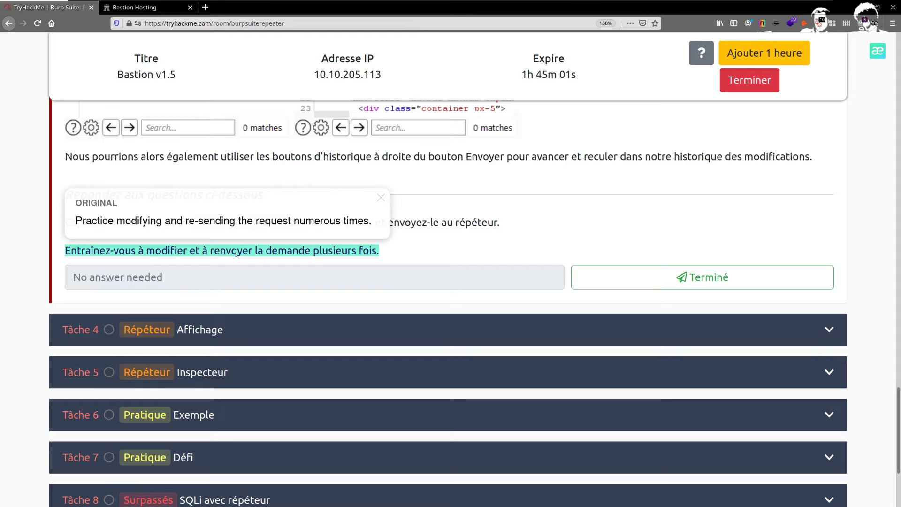
{"action": "left_click", "coordinate": [691, 277]}
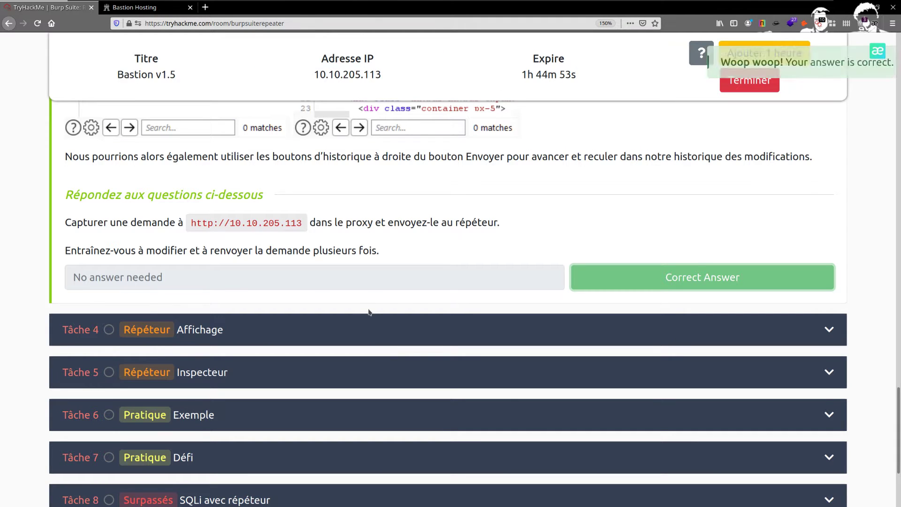
Leave the room page, launch Burp Pro from the desktop and open the Proxy's Intercept view
{"action": "key", "text": "F11"}
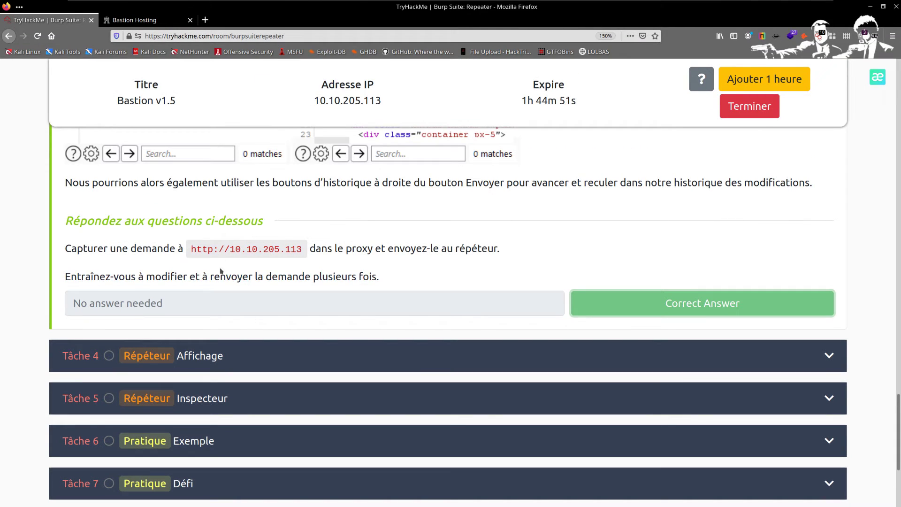
{"action": "key", "text": "F11"}
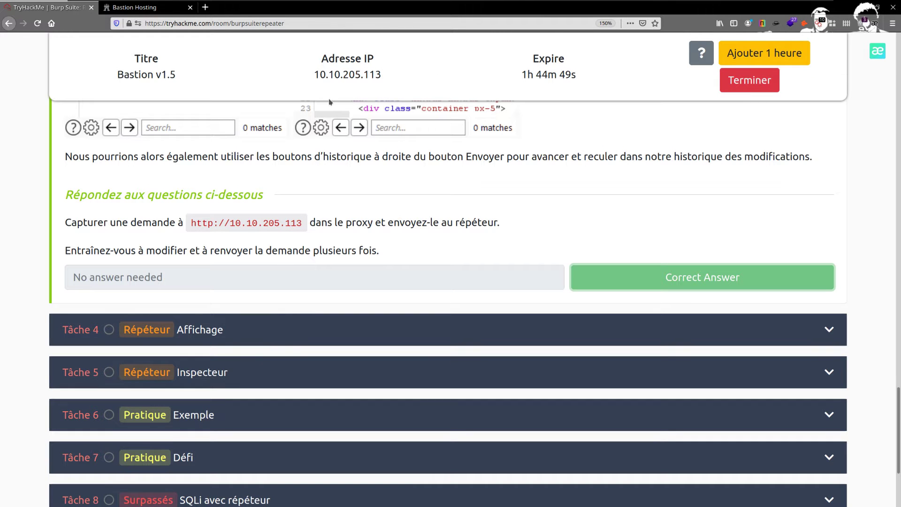
{"action": "left_click", "coordinate": [385, 75]}
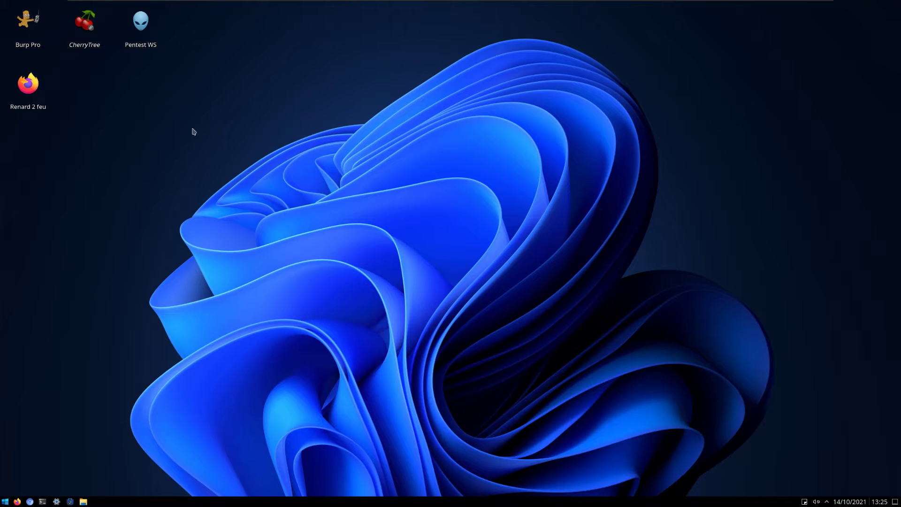
{"action": "double_click", "coordinate": [35, 43]}
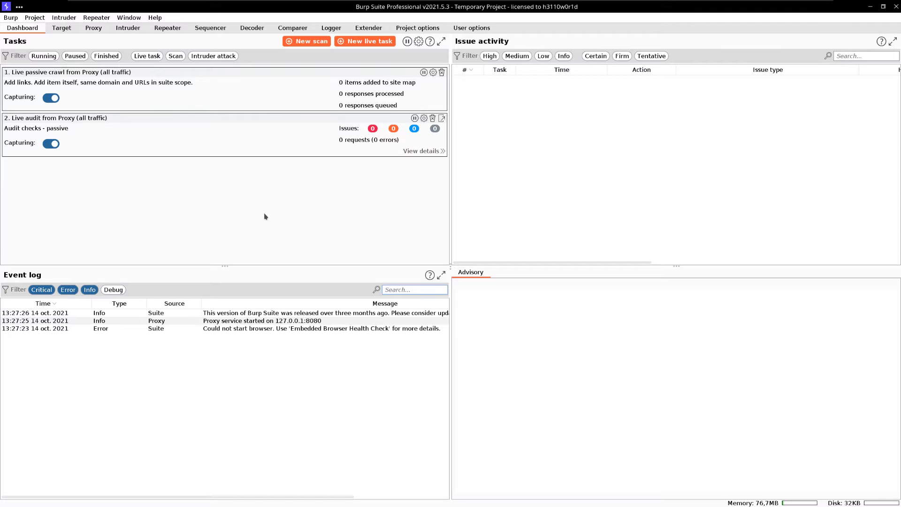
{"action": "left_click", "coordinate": [100, 29]}
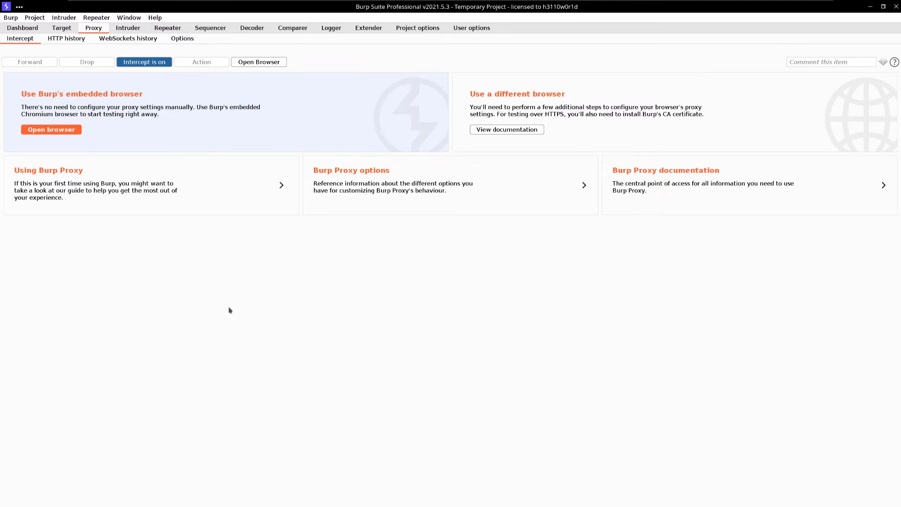
Load 10.10.205.113 in the proxied Chromium browser and forward the intercepted request in Burp Suite
{"action": "key", "text": "alt+Tab"}
{"action": "left_click", "coordinate": [260, 103]}
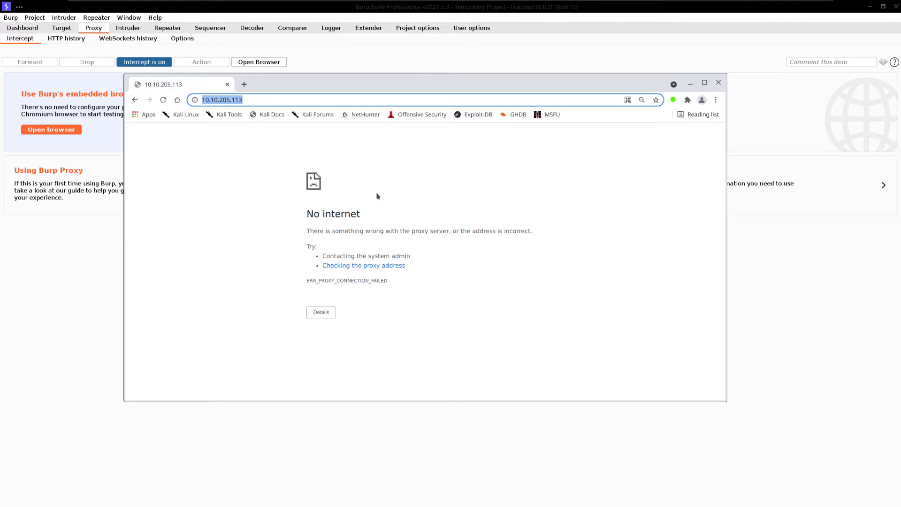
{"action": "key", "text": "Return"}
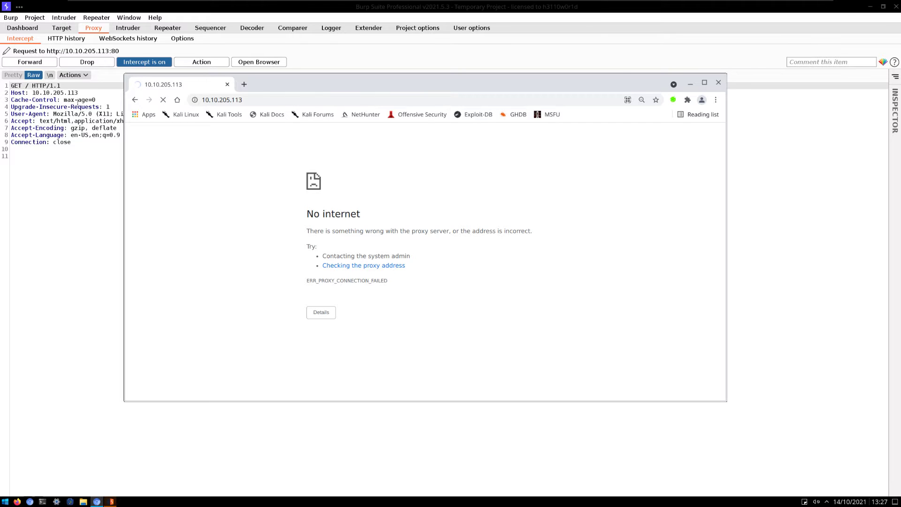
{"action": "key", "text": "alt+Tab"}
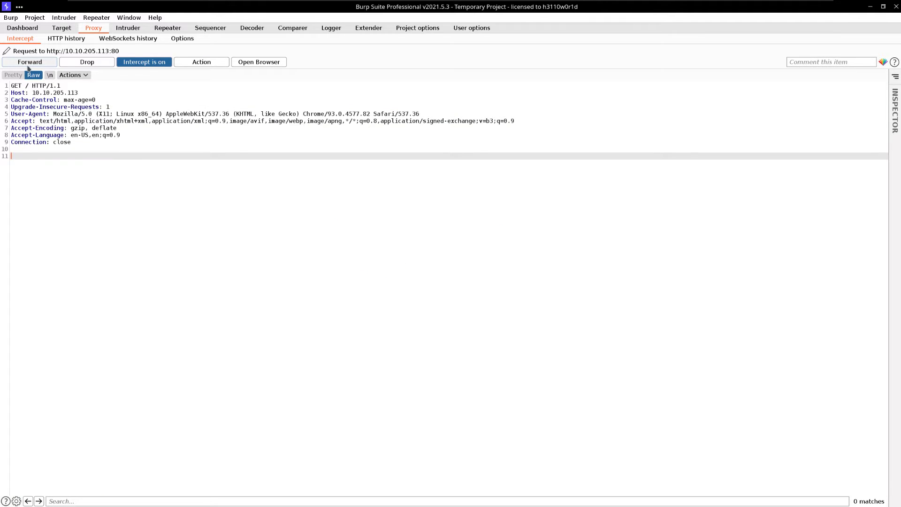
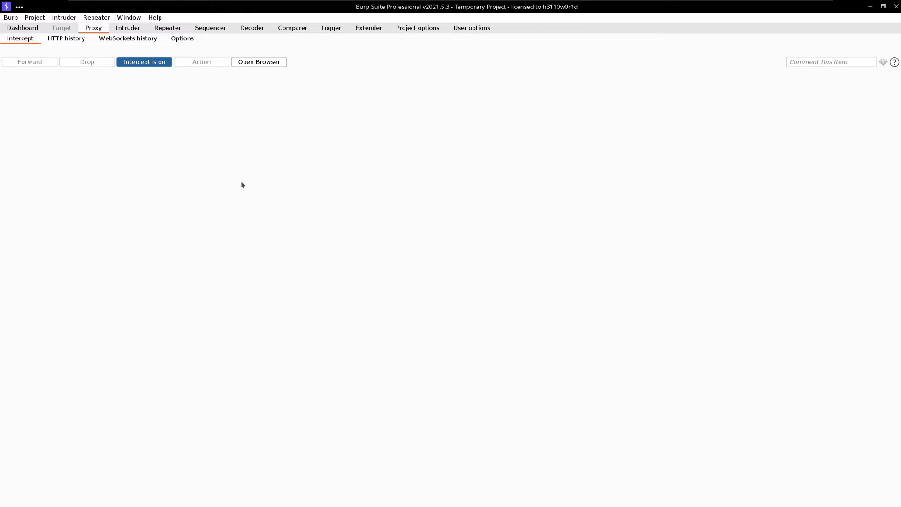
Request 10.10.205.113 again in the Chromium browser and return to Burp Suite with the request intercepted
{"action": "key", "text": "alt+Tab"}
{"action": "left_click", "coordinate": [281, 100]}
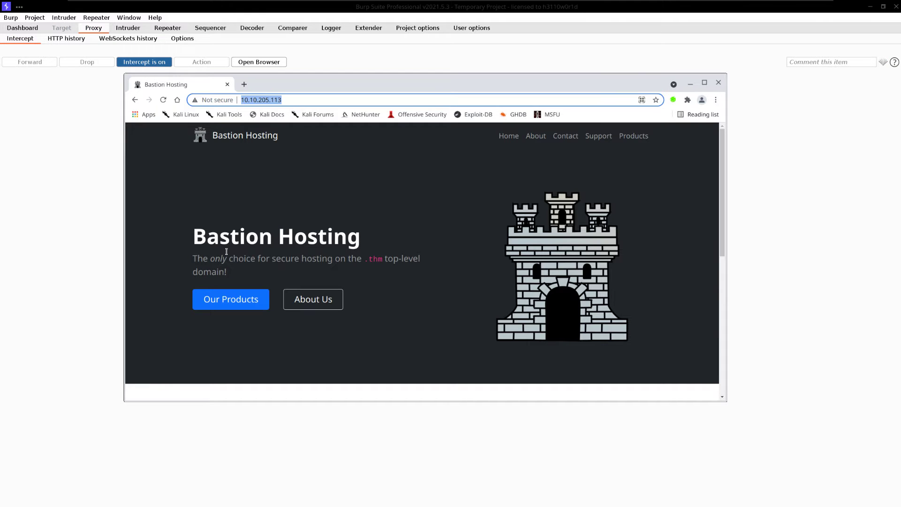
{"action": "key", "text": "Return"}
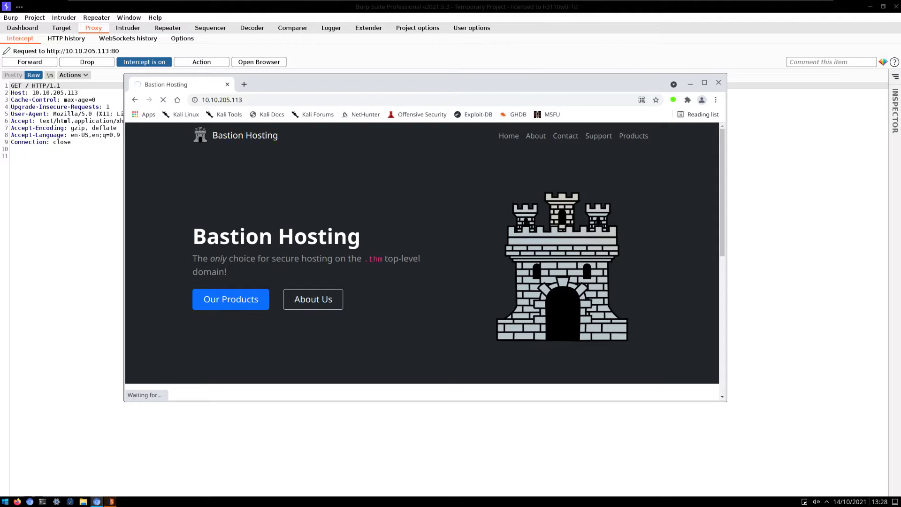
{"action": "left_click", "coordinate": [69, 121]}
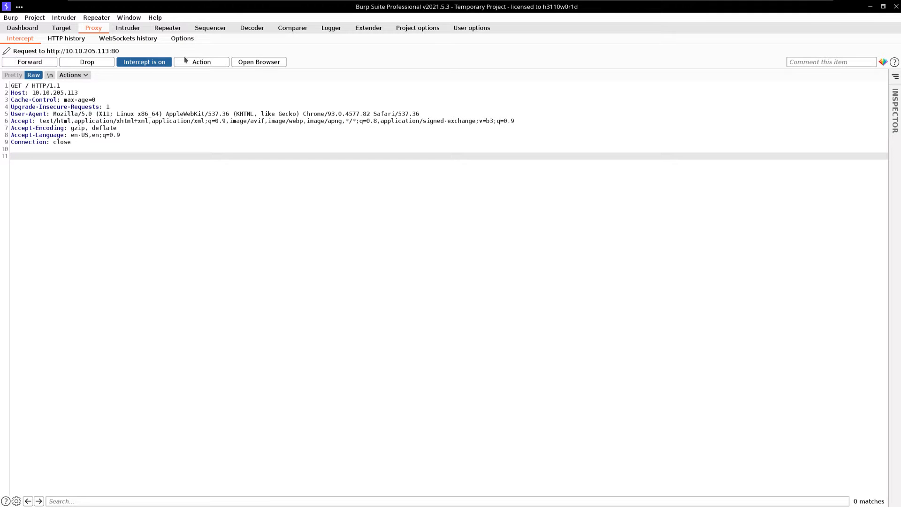
Select the whole intercepted GET request and send it to Repeater
{"action": "left_click", "coordinate": [211, 65]}
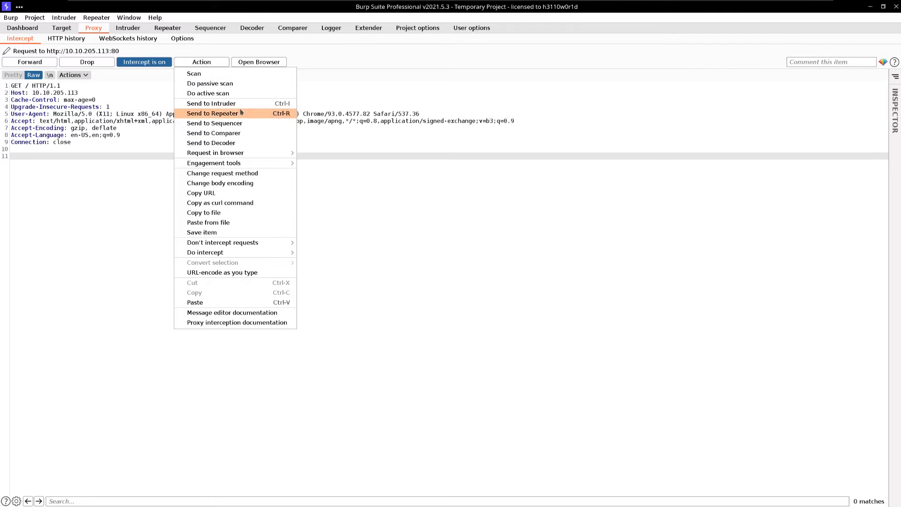
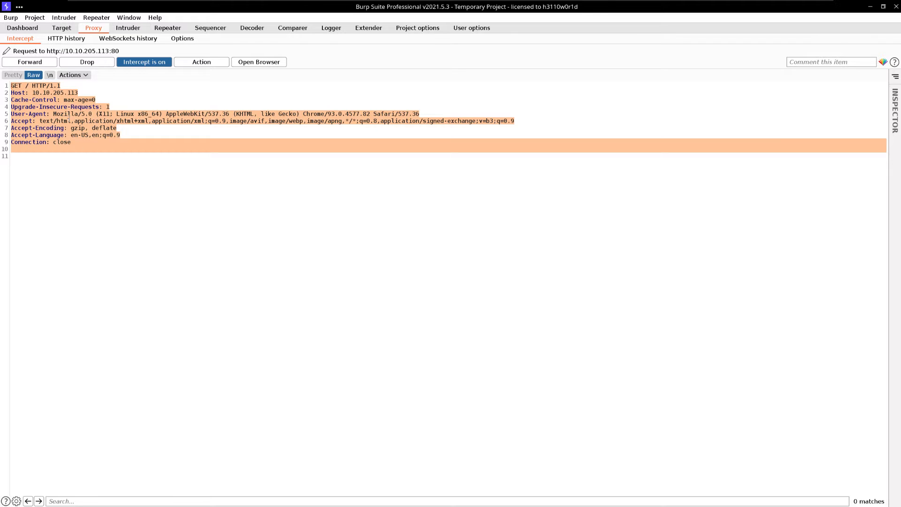
{"action": "left_click", "coordinate": [164, 229]}
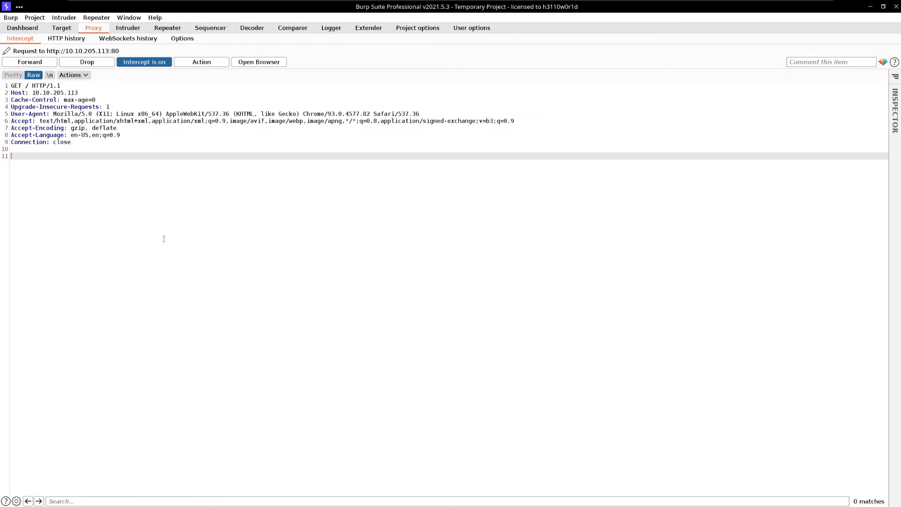
{"action": "key", "text": "ctrl+a"}
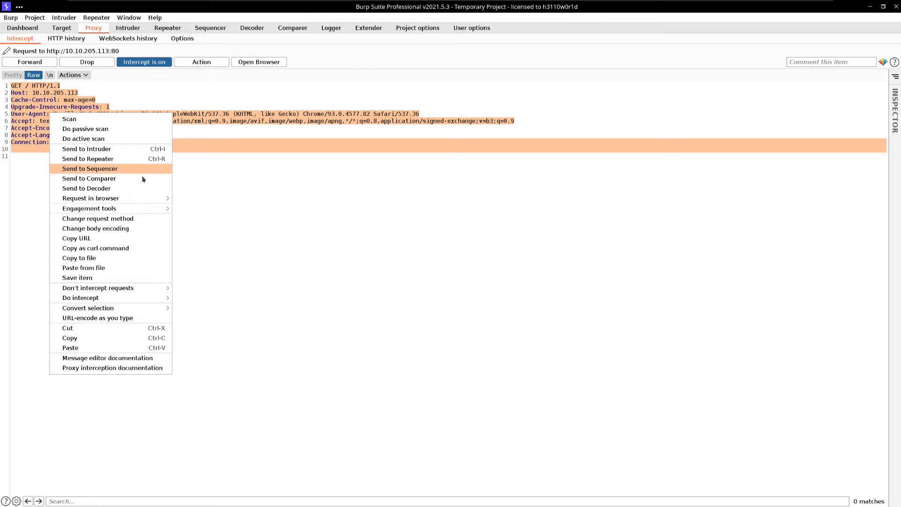
{"action": "left_click", "coordinate": [99, 159]}
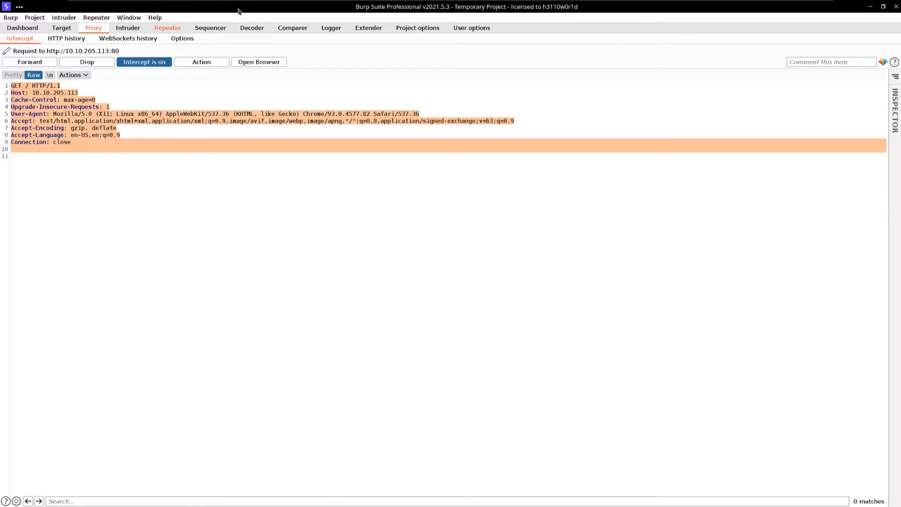
Send the captured request from Repeater, and try the side-by-side and tabbed layouts for the request and response
{"action": "left_click", "coordinate": [173, 29]}
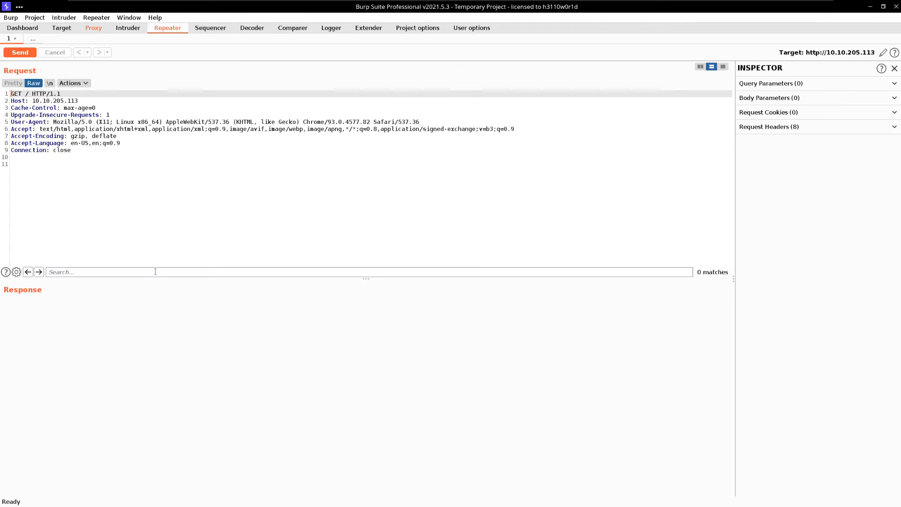
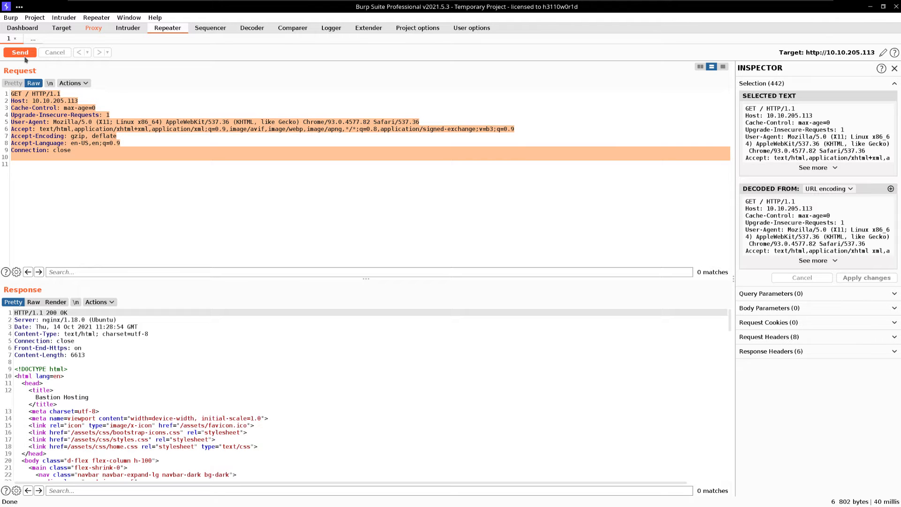
{"action": "left_click", "coordinate": [700, 67]}
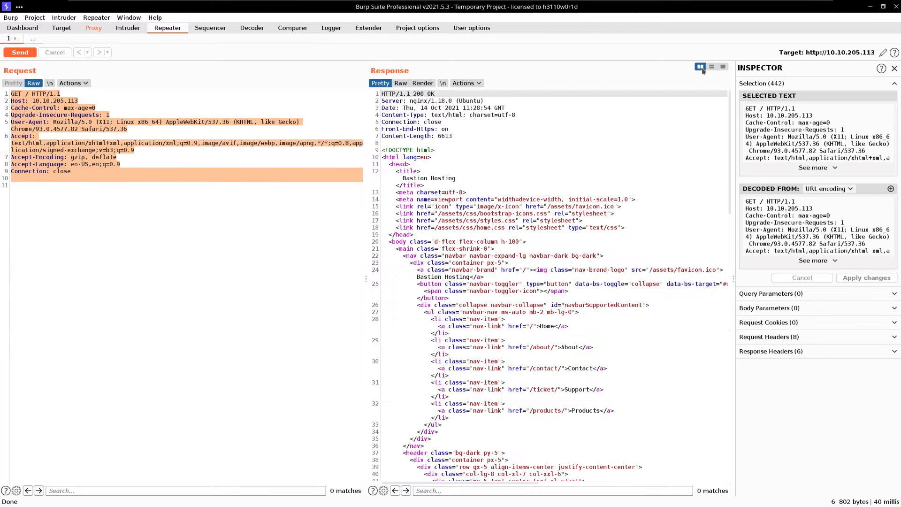
{"action": "left_click", "coordinate": [725, 69]}
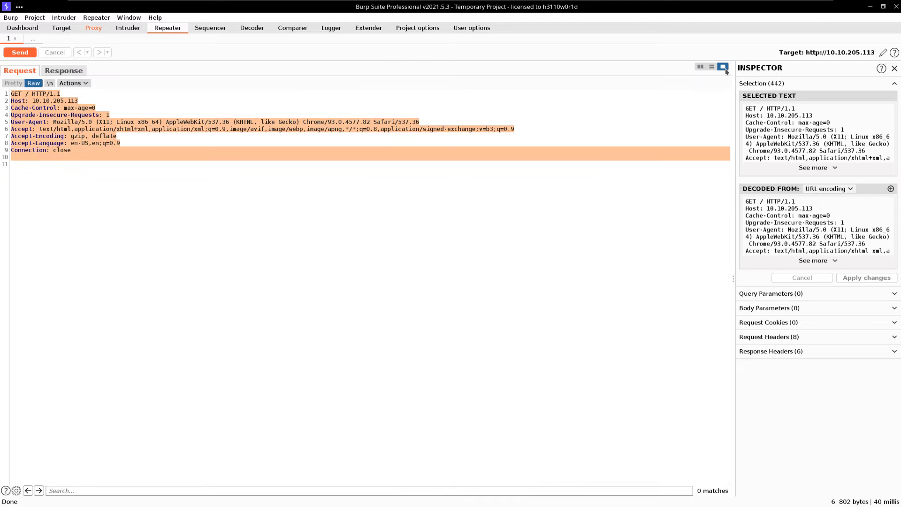
Stack the request above the response, enlarge the response pane, skim the response and clear the request's text selection
{"action": "left_click", "coordinate": [713, 68]}
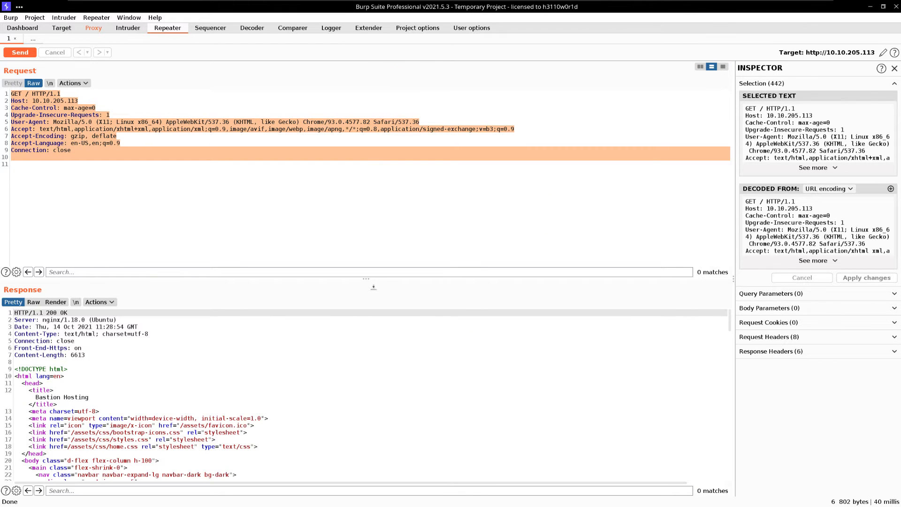
{"action": "left_click_drag", "start_coordinate": [366, 279], "coordinate": [367, 207]}
{"action": "scroll", "coordinate": [180, 446], "scroll_direction": "down", "scroll_amount": 20}
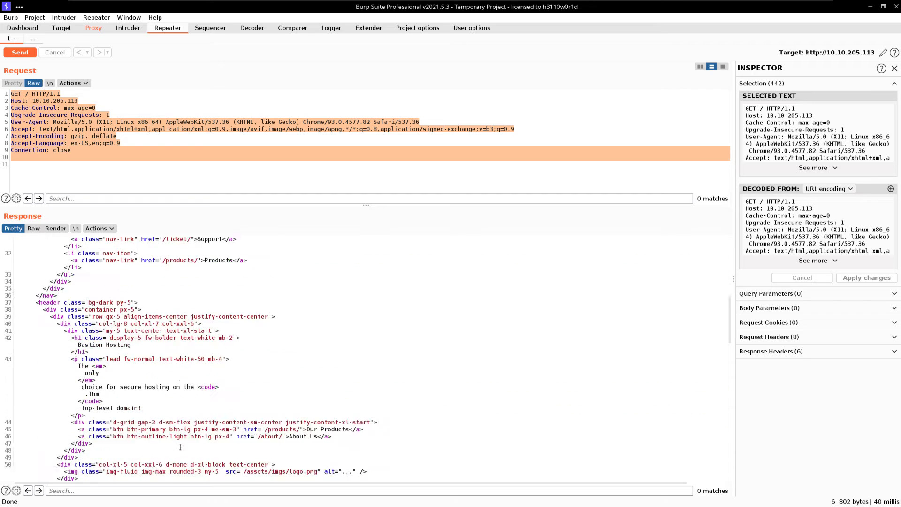
{"action": "scroll", "coordinate": [180, 447], "scroll_direction": "up", "scroll_amount": 20}
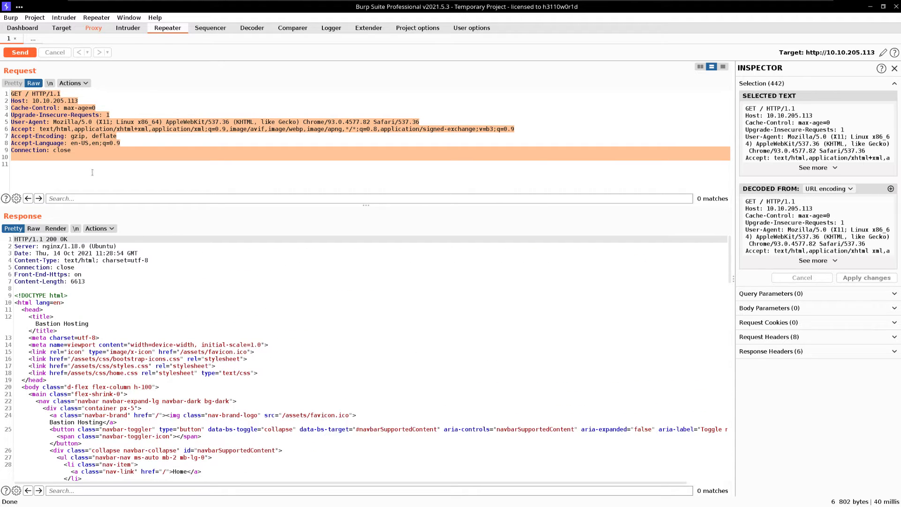
{"action": "left_click", "coordinate": [108, 176]}
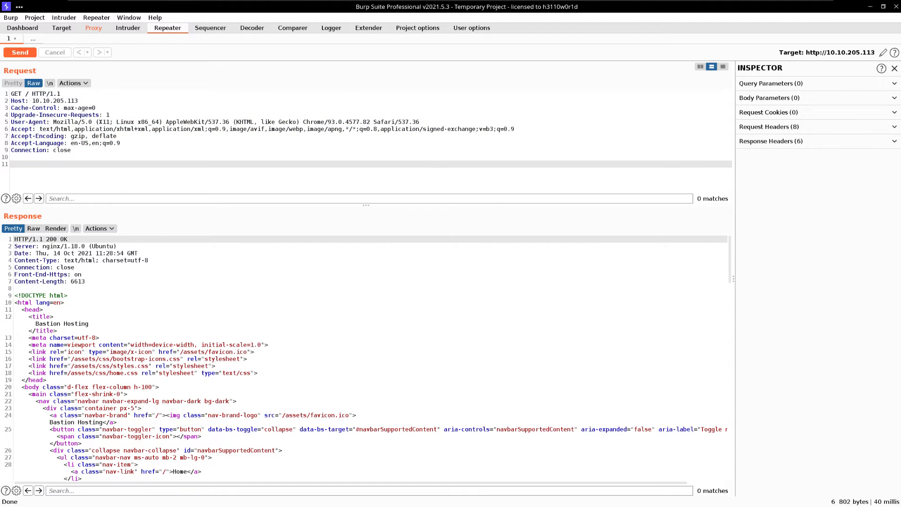
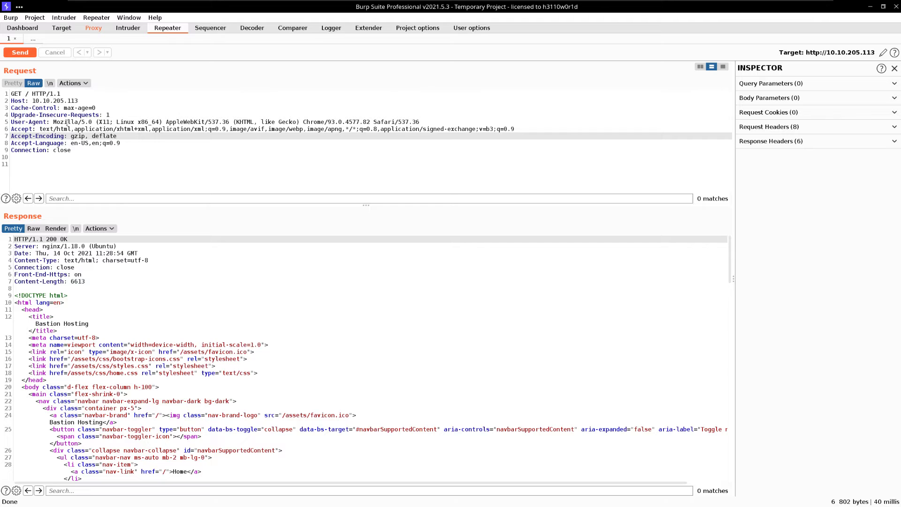
Compare the Render, Raw and Pretty views of the response from 10.10.205.113
{"action": "left_click", "coordinate": [65, 232]}
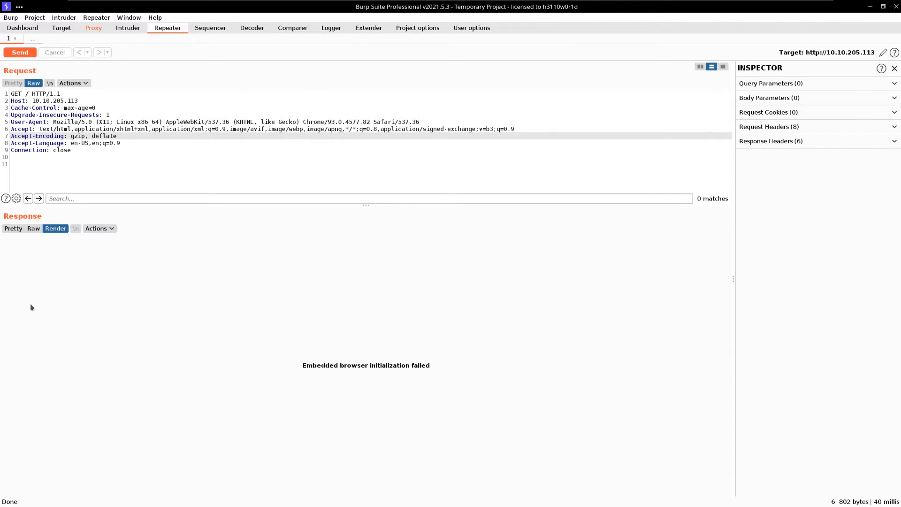
{"action": "left_click", "coordinate": [36, 230]}
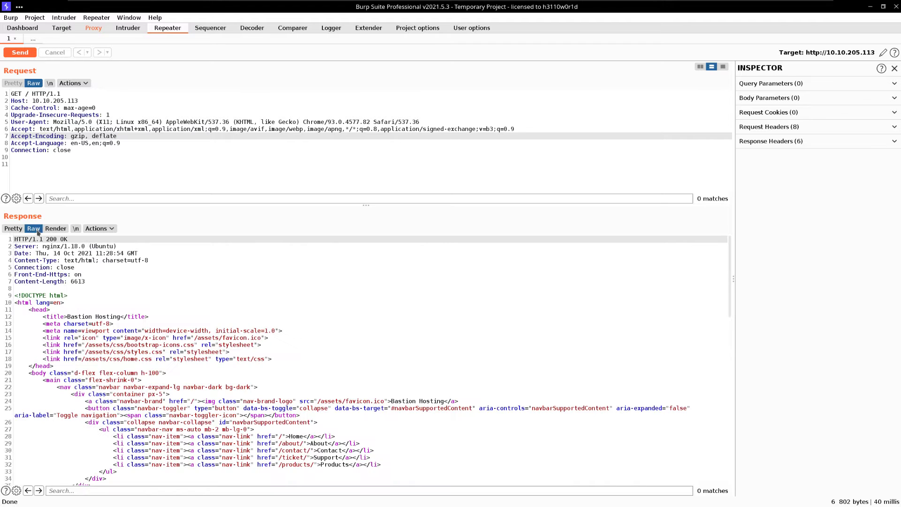
{"action": "left_click", "coordinate": [14, 230]}
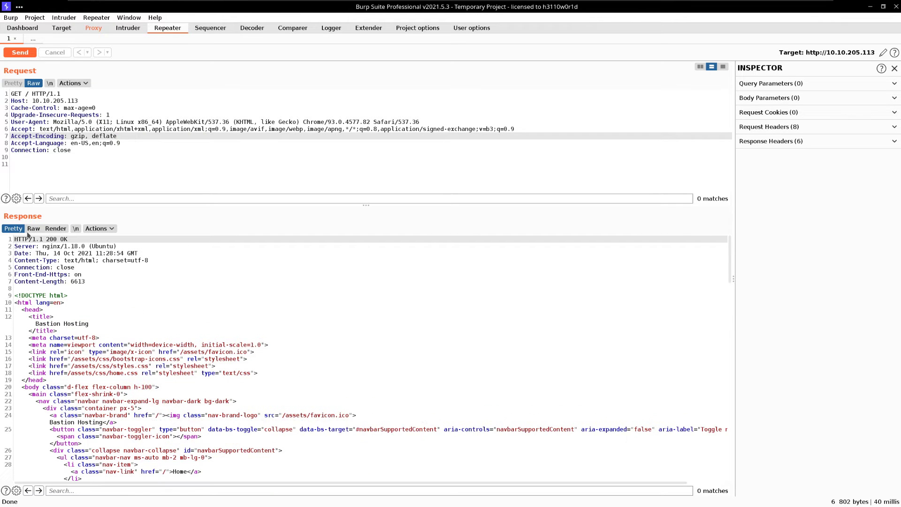
{"action": "left_click", "coordinate": [28, 231]}
{"action": "left_click", "coordinate": [19, 229]}
{"action": "left_click", "coordinate": [32, 230]}
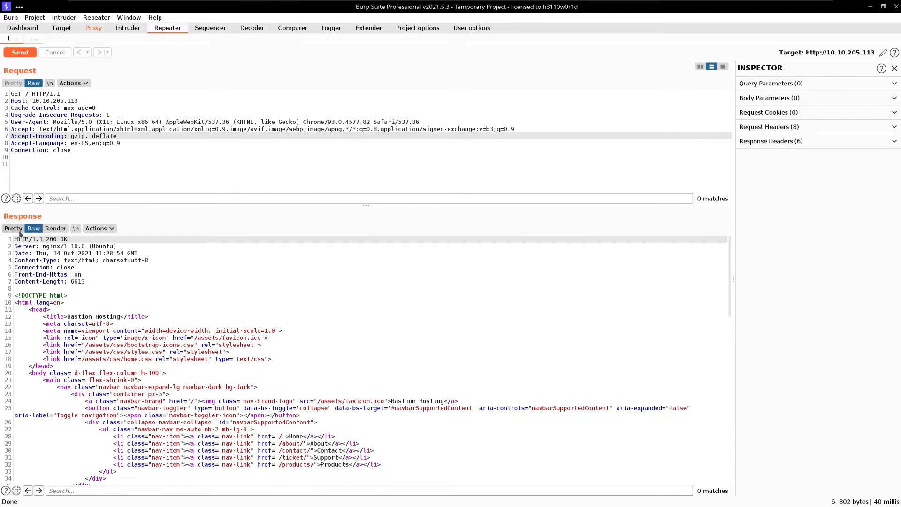
{"action": "left_click", "coordinate": [21, 231]}
Show and hide the response's non-printable characters, and look over the actions available for the response
{"action": "left_click", "coordinate": [76, 230]}
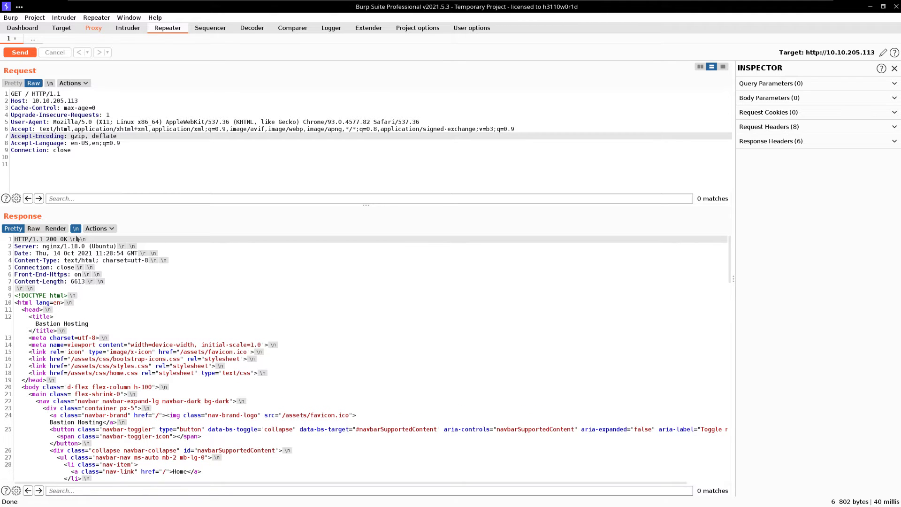
{"action": "scroll", "coordinate": [173, 353], "scroll_direction": "down", "scroll_amount": 20}
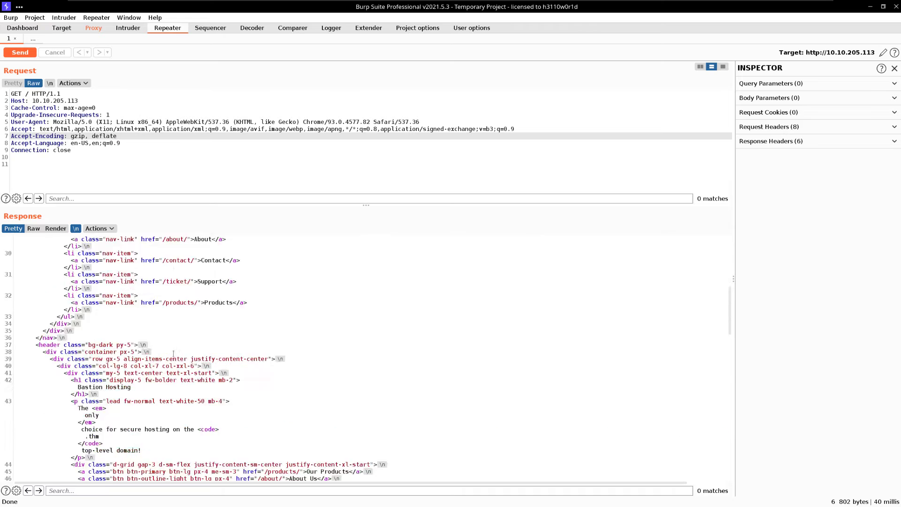
{"action": "scroll", "coordinate": [173, 353], "scroll_direction": "up", "scroll_amount": 20}
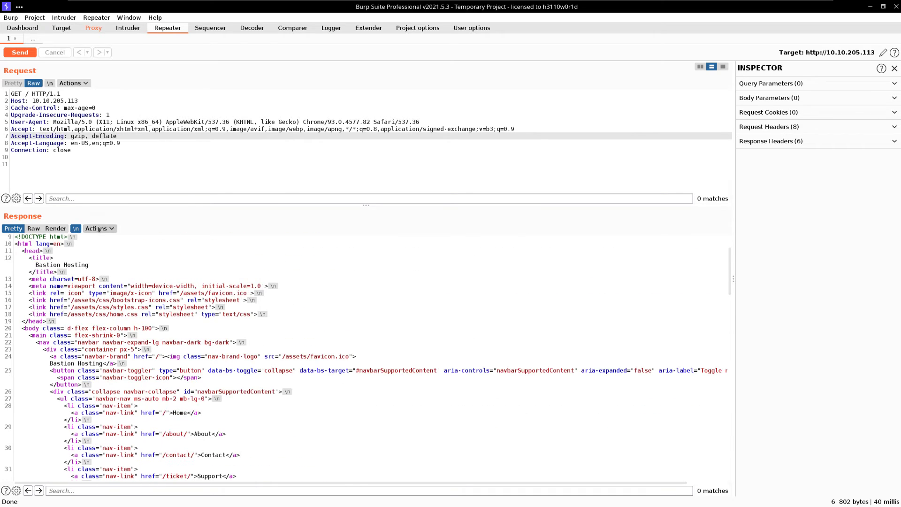
{"action": "left_click", "coordinate": [76, 229]}
{"action": "left_click", "coordinate": [98, 228]}
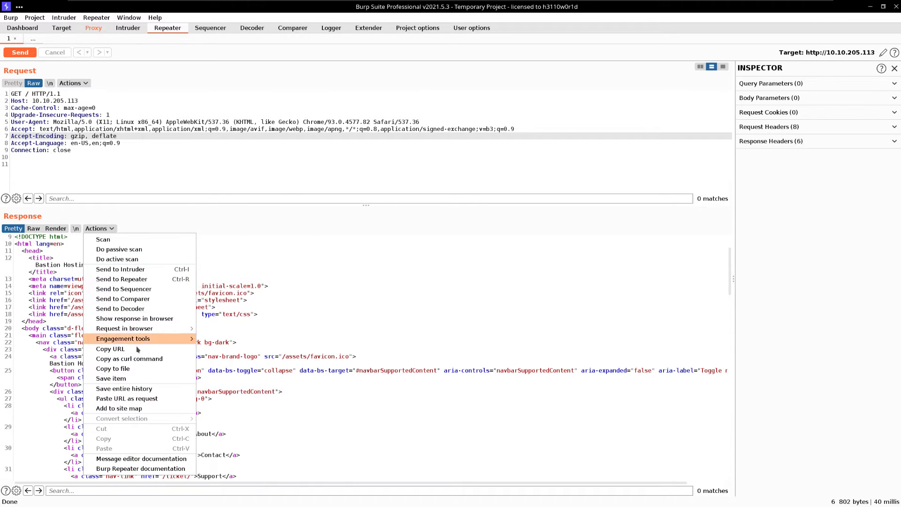
{"action": "left_click", "coordinate": [375, 266]}
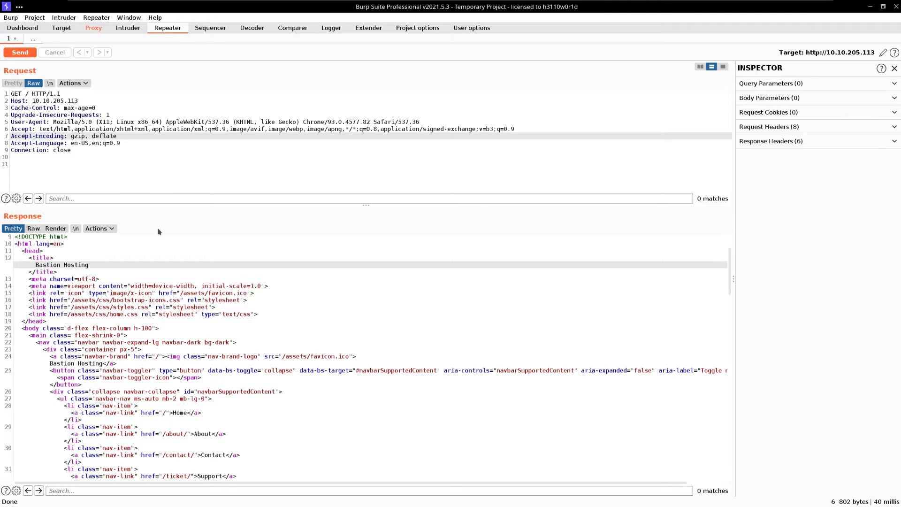
Display the response in Raw view, highlight the request's text and clear the highlight
{"action": "left_click", "coordinate": [33, 228]}
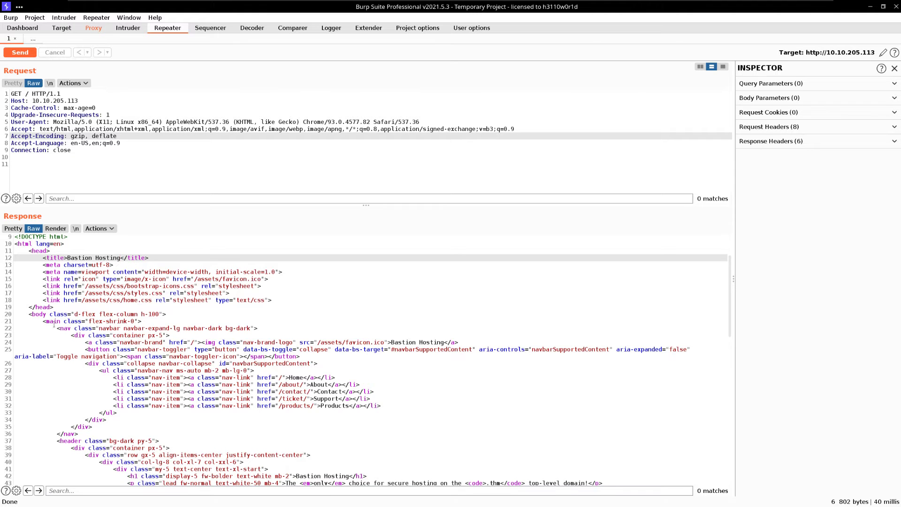
{"action": "left_click_drag", "start_coordinate": [143, 176], "coordinate": [14, 88]}
{"action": "left_click", "coordinate": [191, 181]}
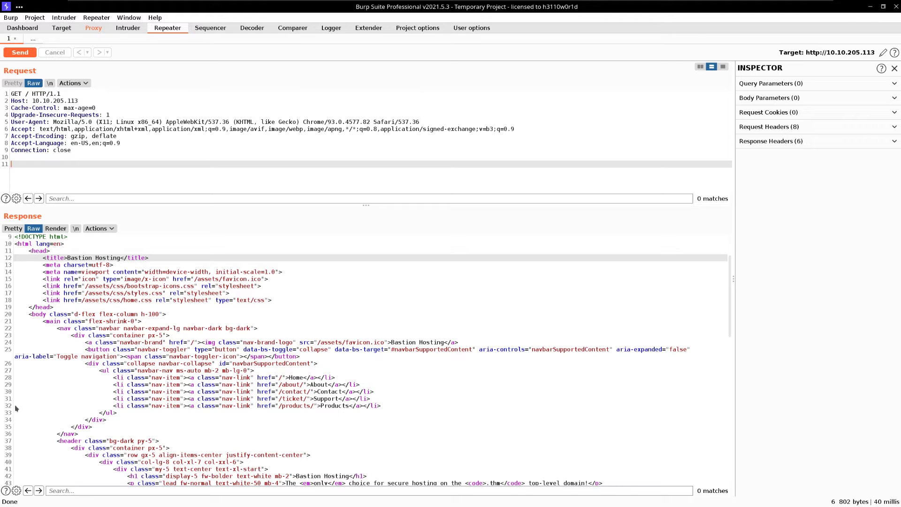
Switch to the TryHackMe room in Firefox and expand Task 4 on Repeater views to reach its questions
{"action": "scroll", "coordinate": [56, 408], "scroll_direction": "down", "scroll_amount": 2}
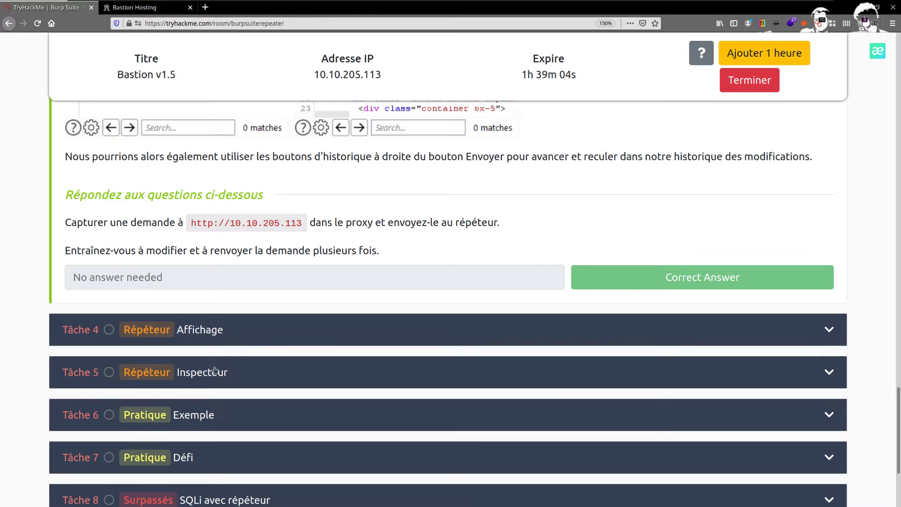
{"action": "double_click", "coordinate": [213, 334]}
{"action": "left_click", "coordinate": [212, 334]}
{"action": "scroll", "coordinate": [209, 376], "scroll_direction": "down", "scroll_amount": 5}
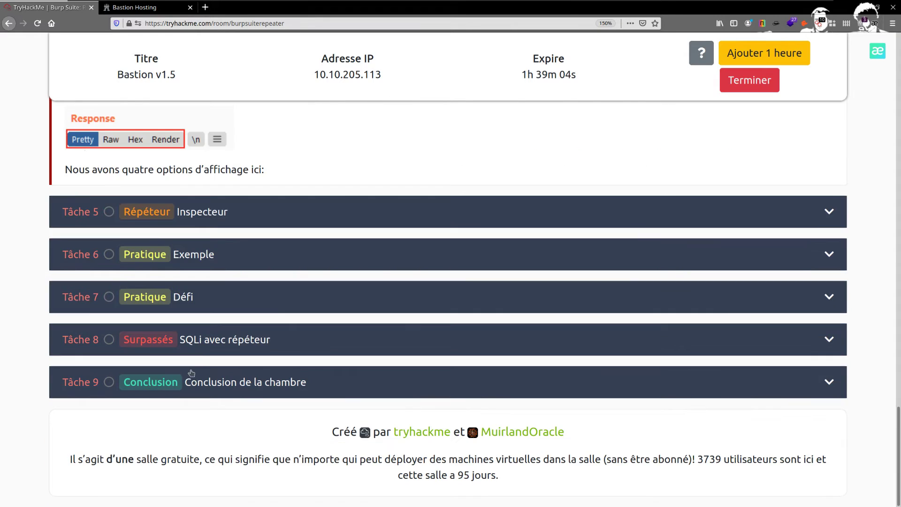
{"action": "scroll", "coordinate": [209, 411], "scroll_direction": "down", "scroll_amount": 1}
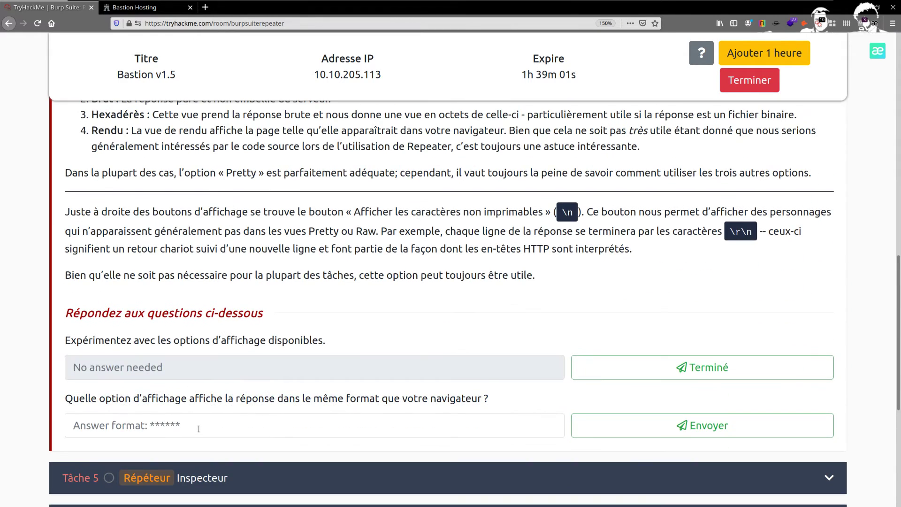
Try submitting "renderer" as the Task 4 answer for the view that matches the browser's format
{"action": "left_click", "coordinate": [201, 430]}
{"action": "type", "text": "rende"}
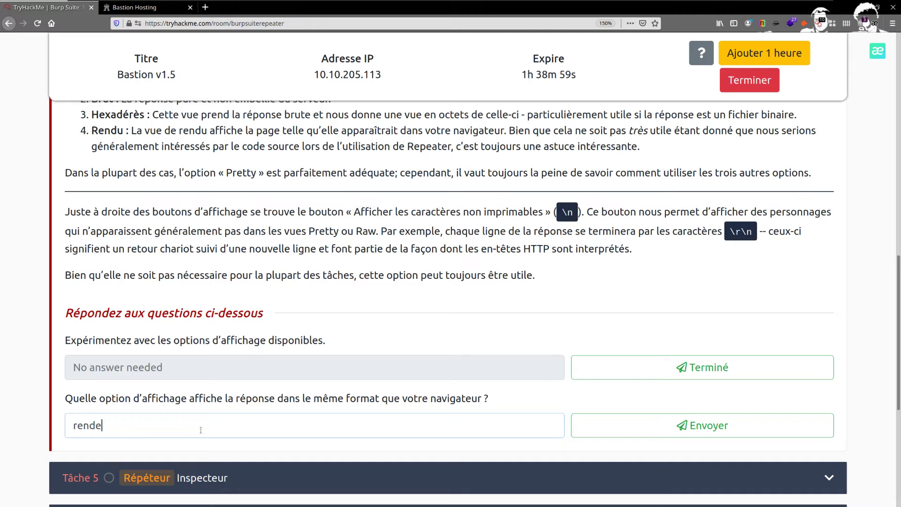
{"action": "type", "text": "rer"}
{"action": "key", "text": "Return"}
{"action": "left_click", "coordinate": [660, 429]}
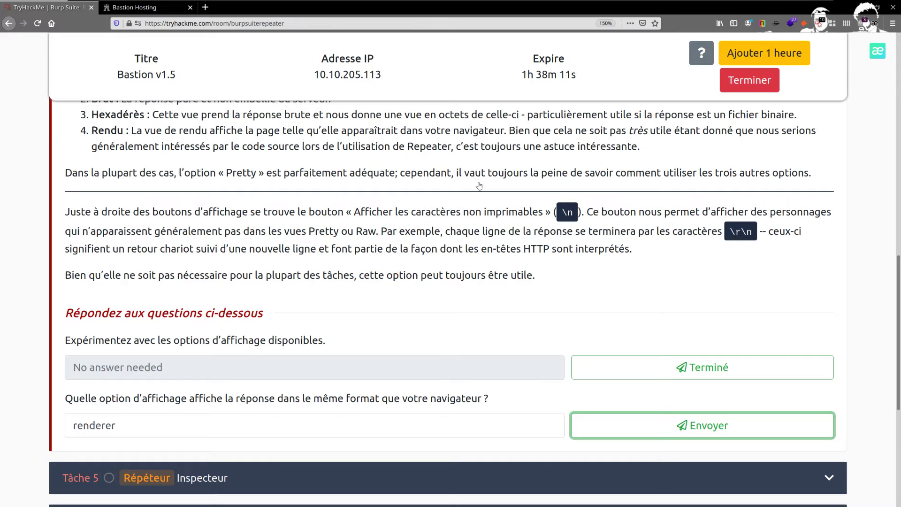
Switch the room page back to English and copy the word "Render" from Task 4's list of display options
{"action": "left_click", "coordinate": [877, 52]}
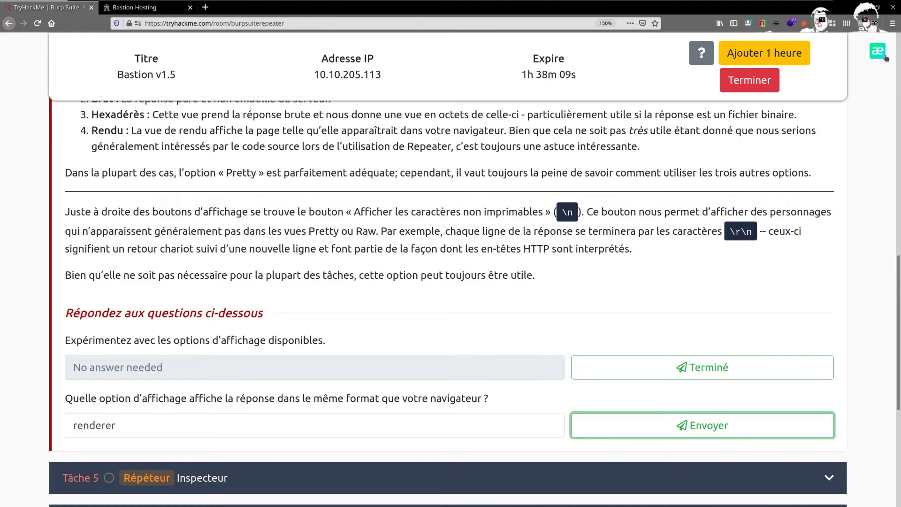
{"action": "left_click", "coordinate": [787, 82]}
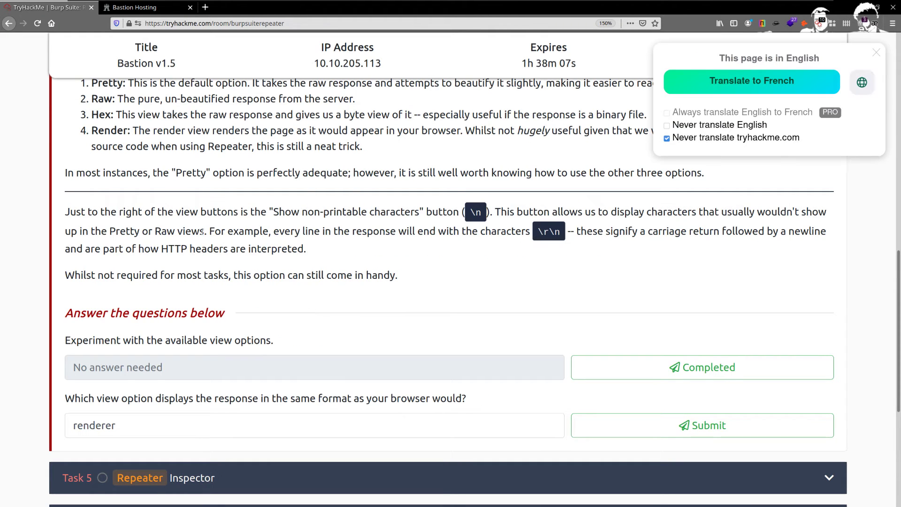
{"action": "scroll", "coordinate": [140, 256], "scroll_direction": "up", "scroll_amount": 2}
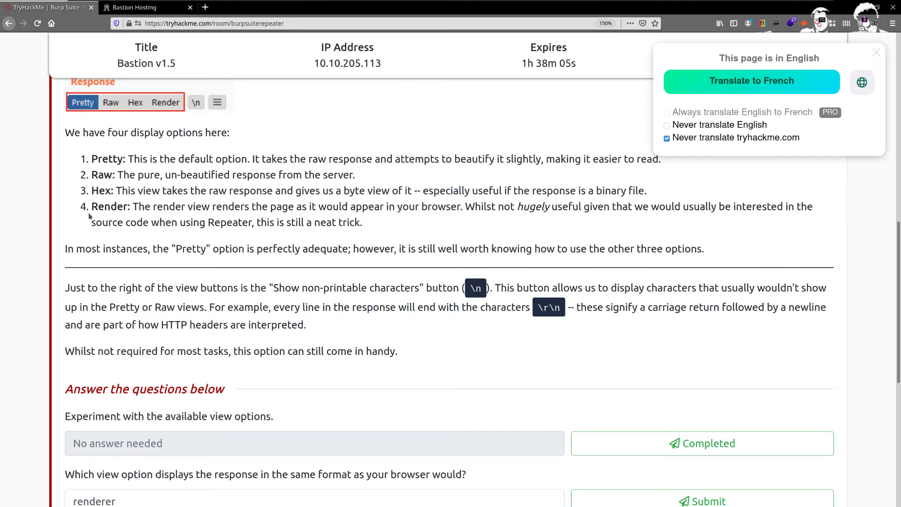
{"action": "double_click", "coordinate": [105, 211]}
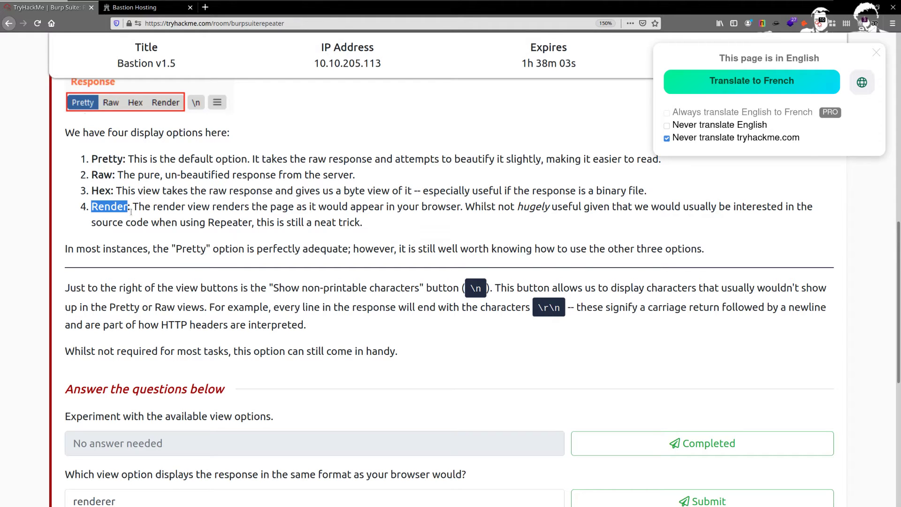
{"action": "right_click", "coordinate": [125, 207]}
{"action": "left_click", "coordinate": [149, 213]}
Replace the Task 4 view option answer with "Render" and submit it
{"action": "left_click_drag", "start_coordinate": [278, 288], "coordinate": [423, 293]}
{"action": "scroll", "coordinate": [224, 436], "scroll_direction": "down", "scroll_amount": 2}
{"action": "left_click", "coordinate": [225, 435]}
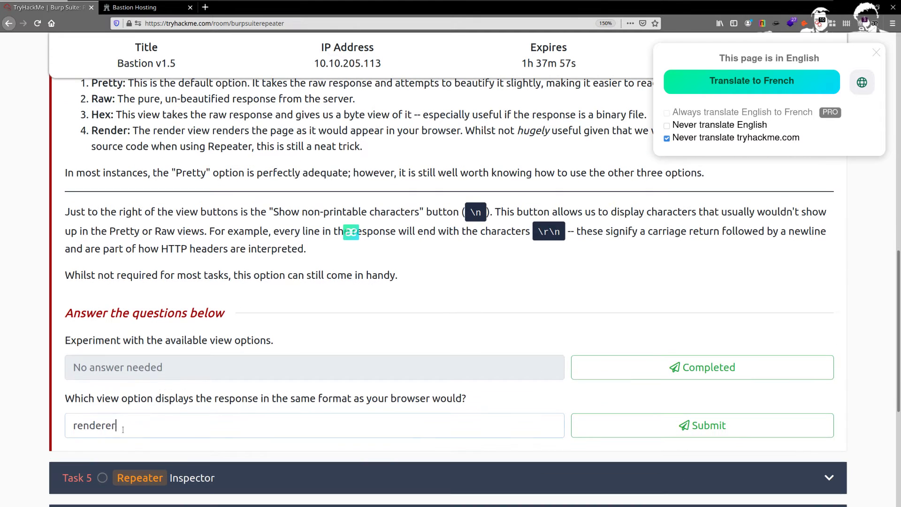
{"action": "key", "text": "ctrl+a"}
{"action": "key", "text": "ctrl+v"}
{"action": "key", "text": "Return"}
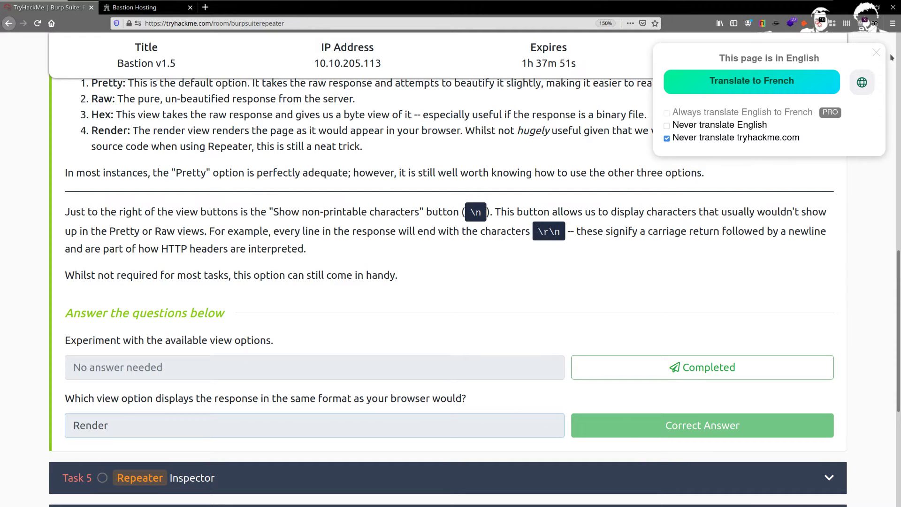
Expand Task 5 on the Repeater Inspector and translate the room page to French
{"action": "left_click_drag", "start_coordinate": [885, 59], "coordinate": [800, 91]}
{"action": "left_click", "coordinate": [800, 91]}
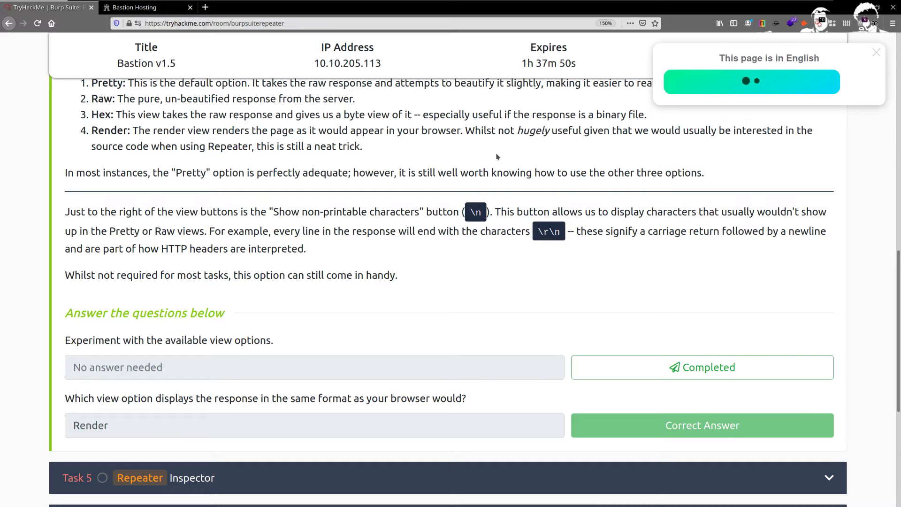
{"action": "scroll", "coordinate": [342, 366], "scroll_direction": "down", "scroll_amount": 2}
{"action": "left_click", "coordinate": [302, 371]}
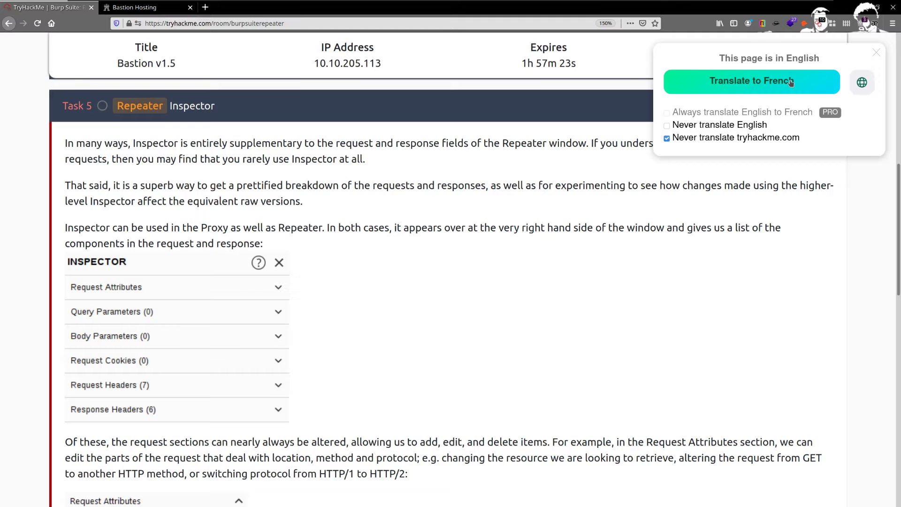
{"action": "left_click", "coordinate": [786, 80]}
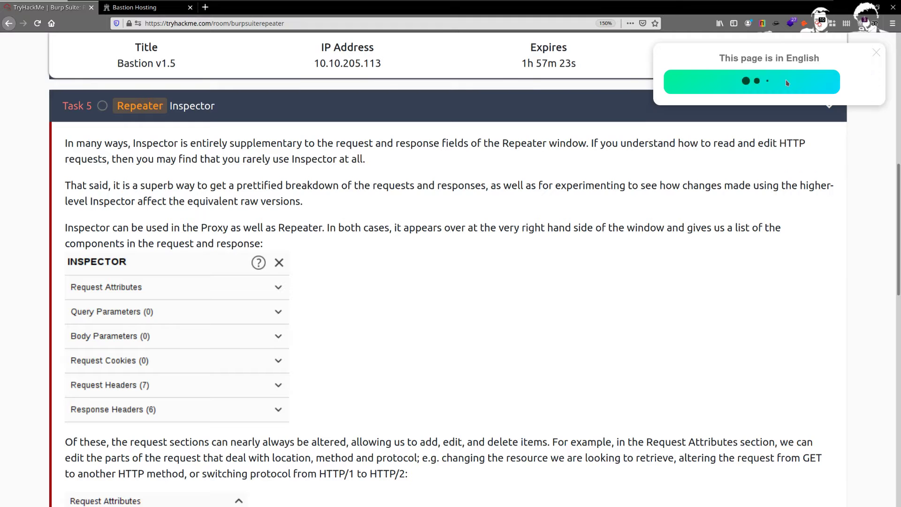
Read Task 5's explanation of the Inspector sections and which request components can be edited
{"action": "scroll", "coordinate": [487, 326], "scroll_direction": "up", "scroll_amount": 2}
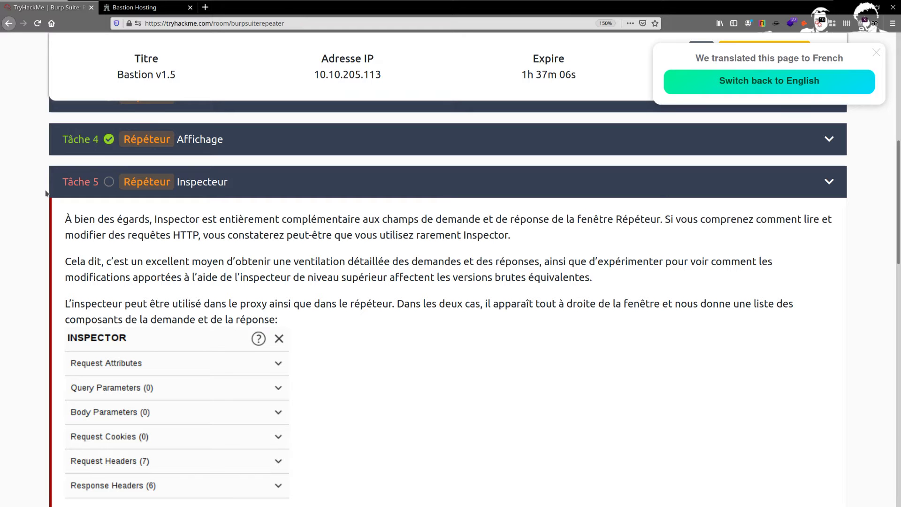
{"action": "scroll", "coordinate": [97, 244], "scroll_direction": "down", "scroll_amount": 3}
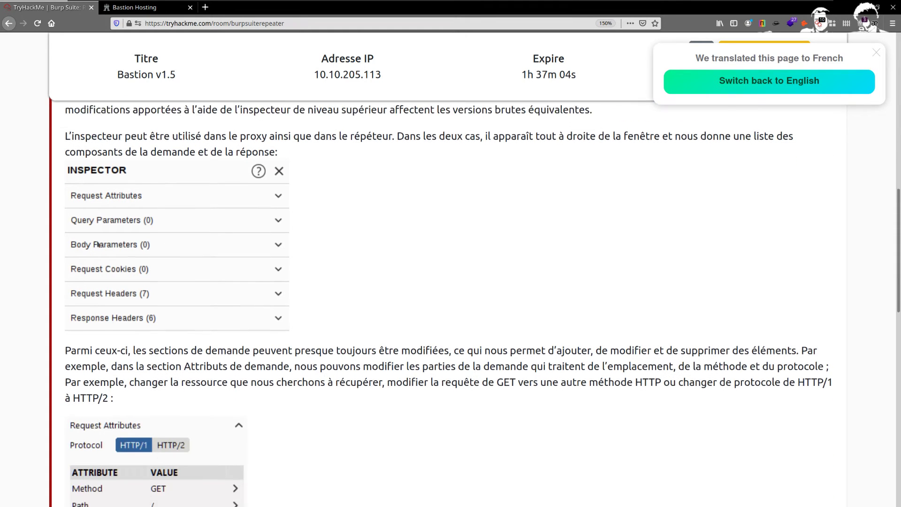
{"action": "scroll", "coordinate": [166, 378], "scroll_direction": "down", "scroll_amount": 2}
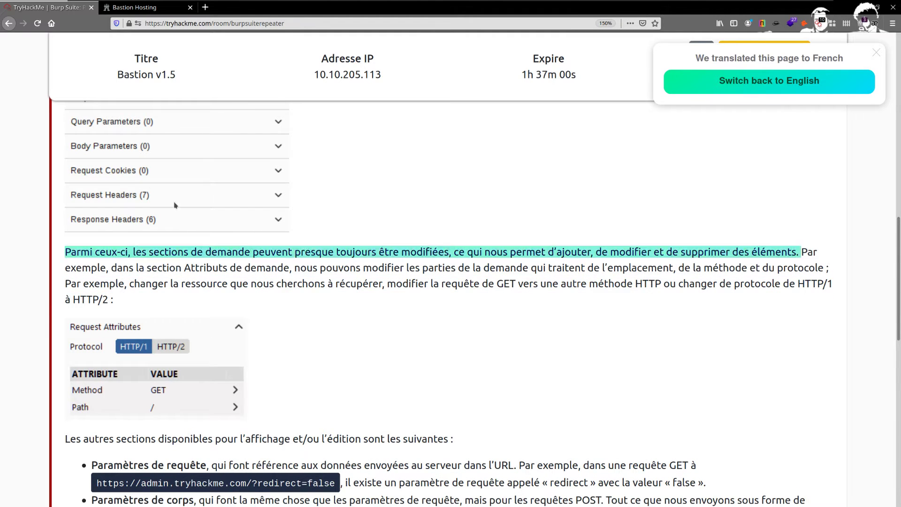
{"action": "scroll", "coordinate": [175, 205], "scroll_direction": "up", "scroll_amount": 3}
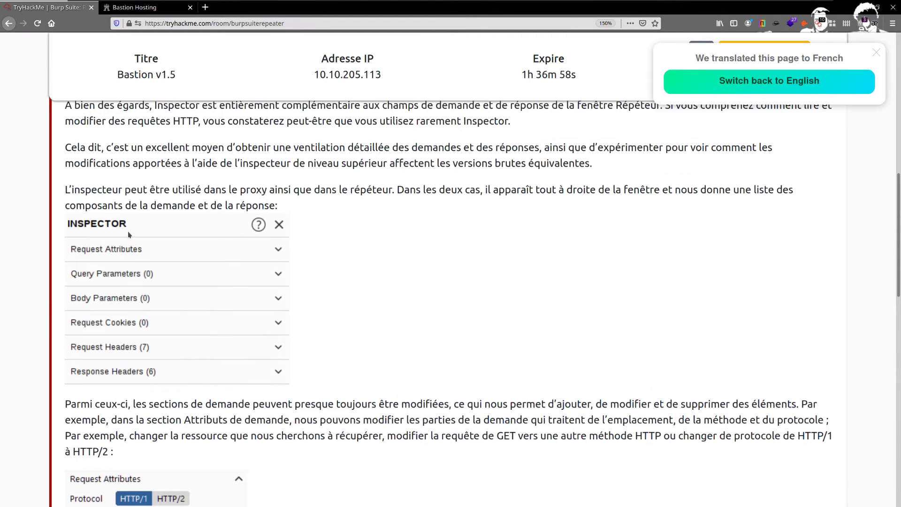
{"action": "scroll", "coordinate": [399, 248], "scroll_direction": "down", "scroll_amount": 1}
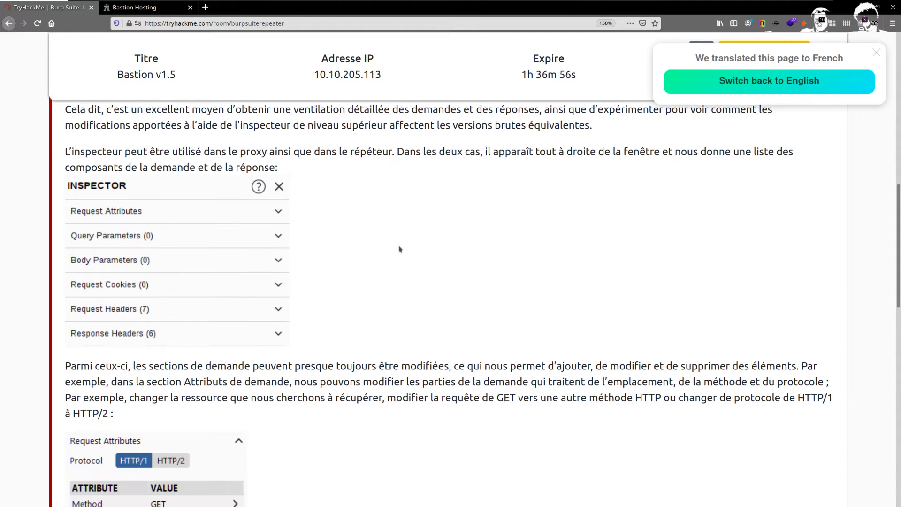
Switch to Burp Suite, select "205" in the raw request's Host header and expand Inspector's Request Headers section
{"action": "scroll", "coordinate": [399, 249], "scroll_direction": "down", "scroll_amount": 1}
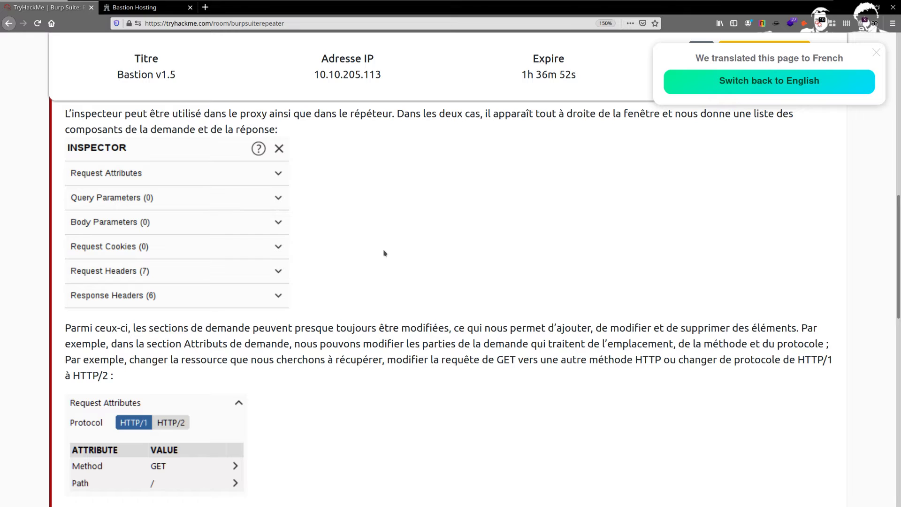
{"action": "key", "text": "alt+Tab"}
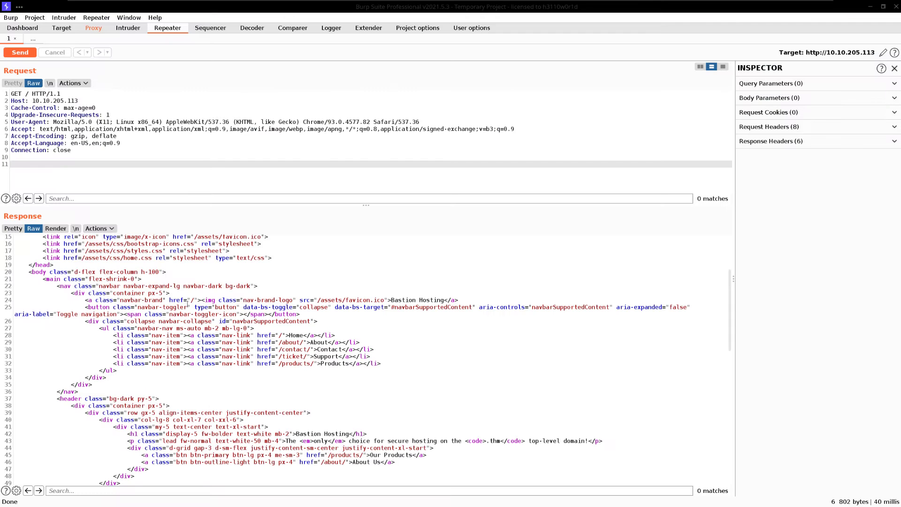
{"action": "left_click_drag", "start_coordinate": [6, 133], "coordinate": [76, 156]}
{"action": "left_click", "coordinate": [57, 100]}
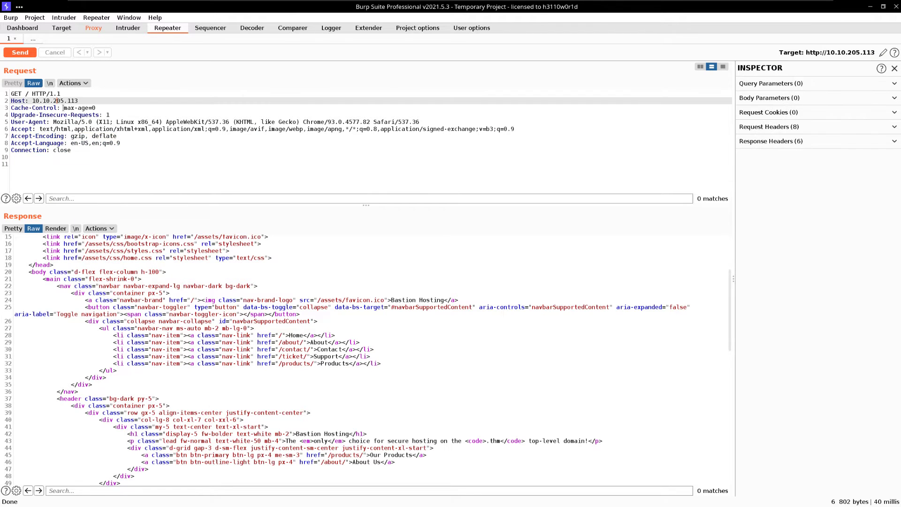
{"action": "double_click", "coordinate": [58, 101]}
{"action": "left_click", "coordinate": [768, 201]}
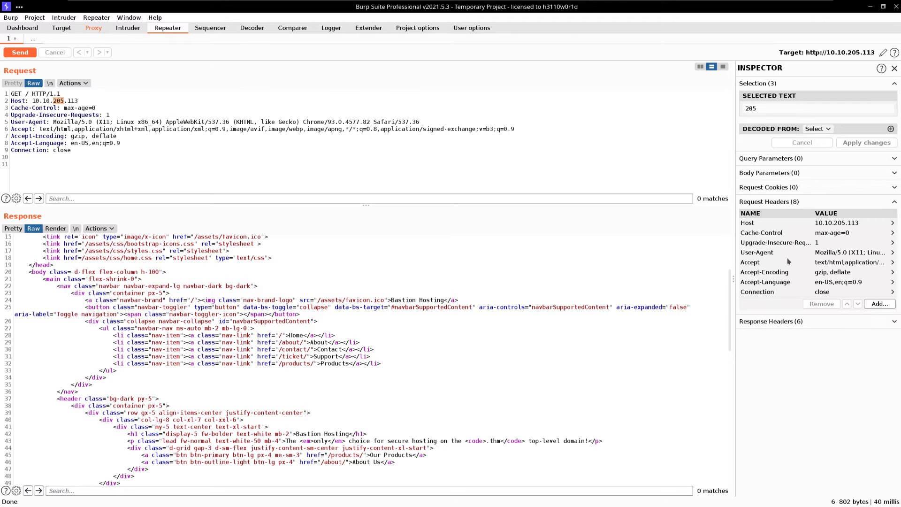
Open the Accept-Encoding request header in Inspector, look at its value and decoding options, and return to the header list
{"action": "left_click", "coordinate": [792, 244]}
{"action": "left_click", "coordinate": [780, 275]}
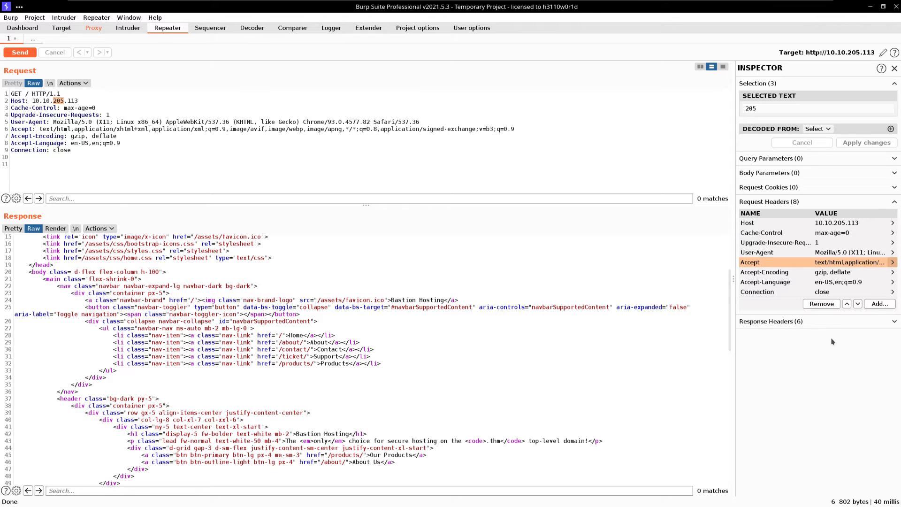
{"action": "double_click", "coordinate": [774, 276]}
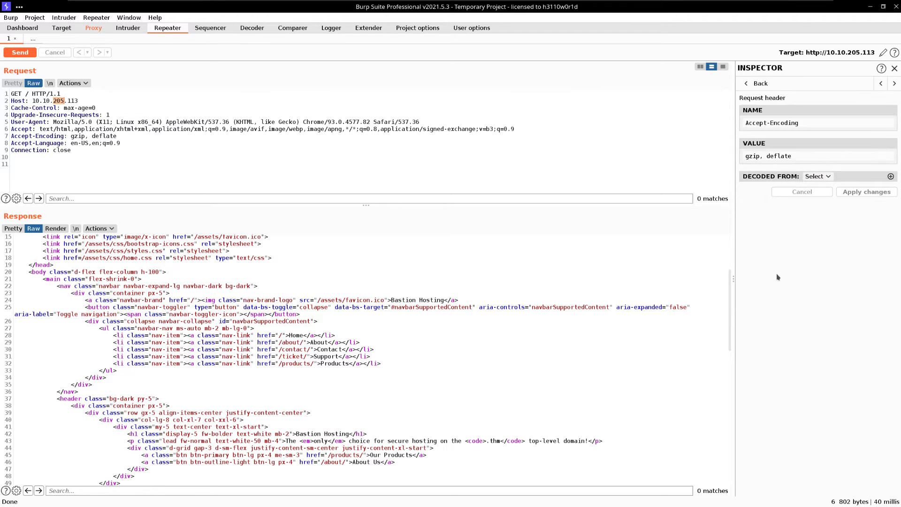
{"action": "double_click", "coordinate": [796, 162]}
{"action": "left_click", "coordinate": [745, 165]}
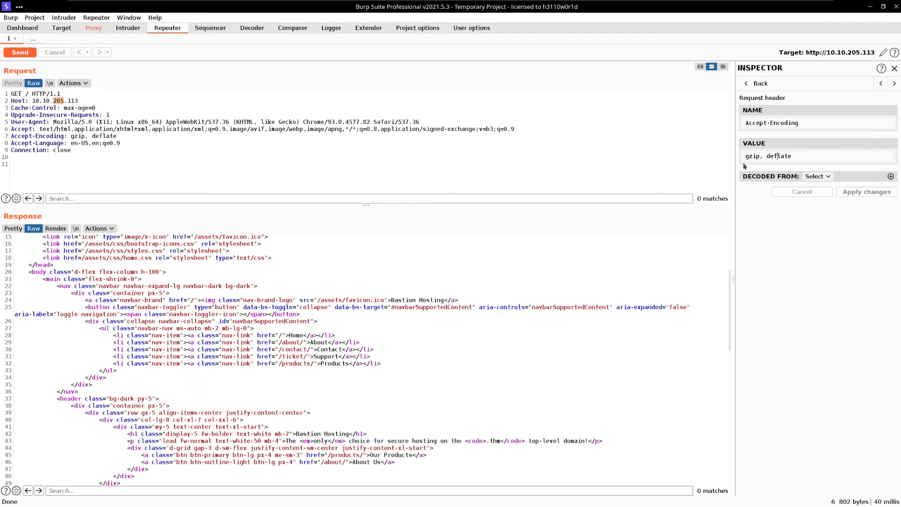
{"action": "left_click", "coordinate": [817, 176]}
{"action": "left_click", "coordinate": [794, 220]}
{"action": "left_click", "coordinate": [756, 83]}
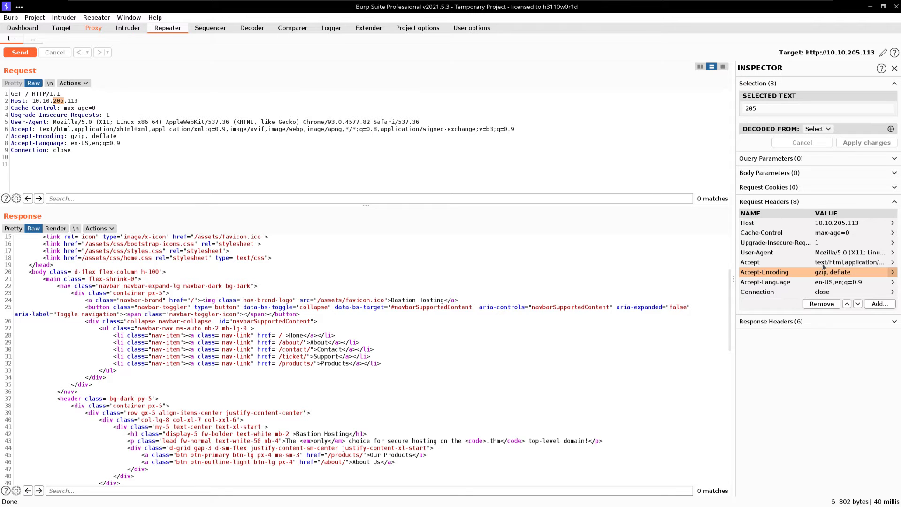
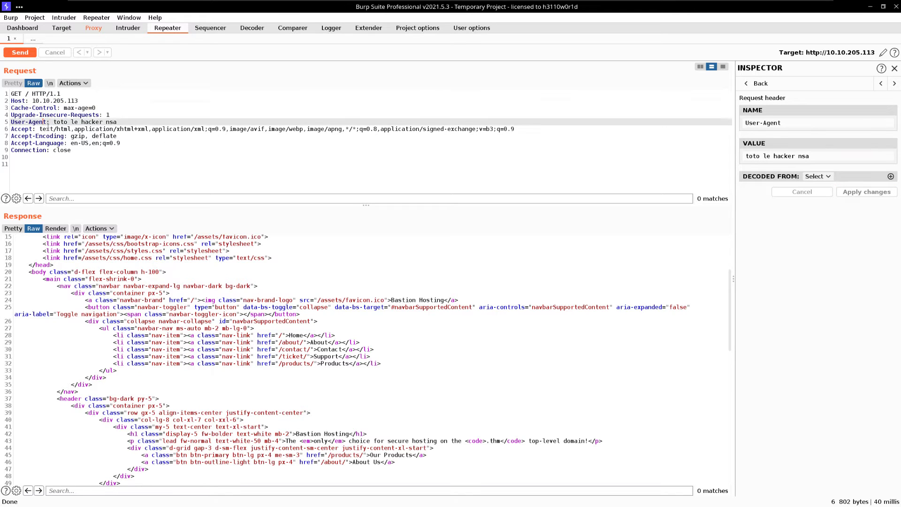
Highlight the User-Agent value in the raw request, and open Inspector's form for adding a query parameter without adding one
{"action": "left_click_drag", "start_coordinate": [42, 121], "coordinate": [156, 126]}
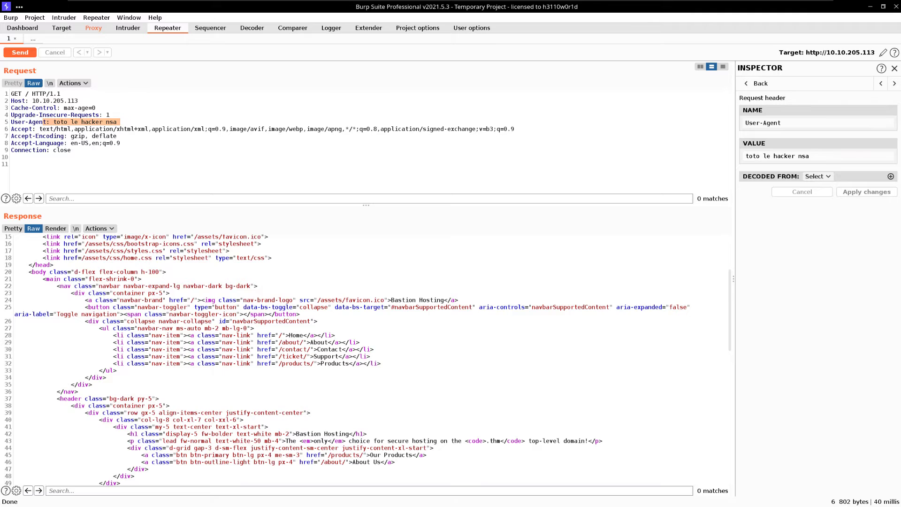
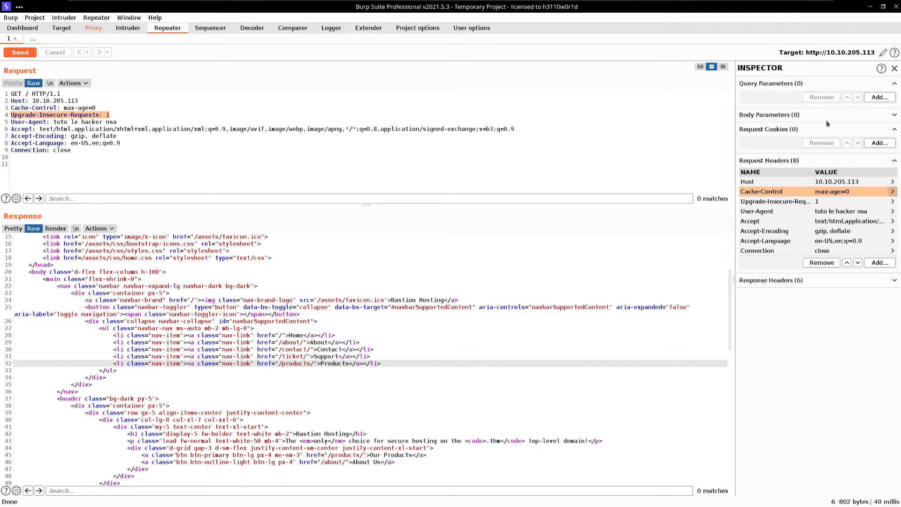
{"action": "left_click", "coordinate": [879, 97]}
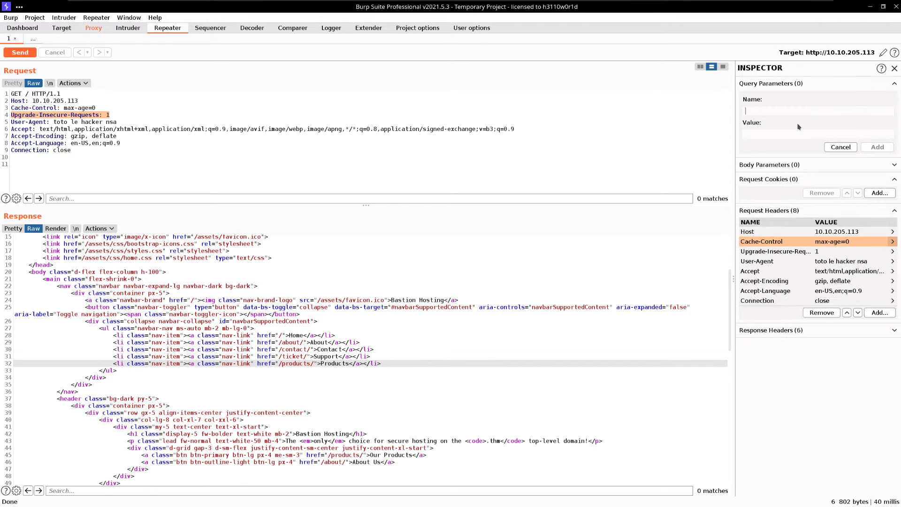
{"action": "left_click", "coordinate": [840, 147]}
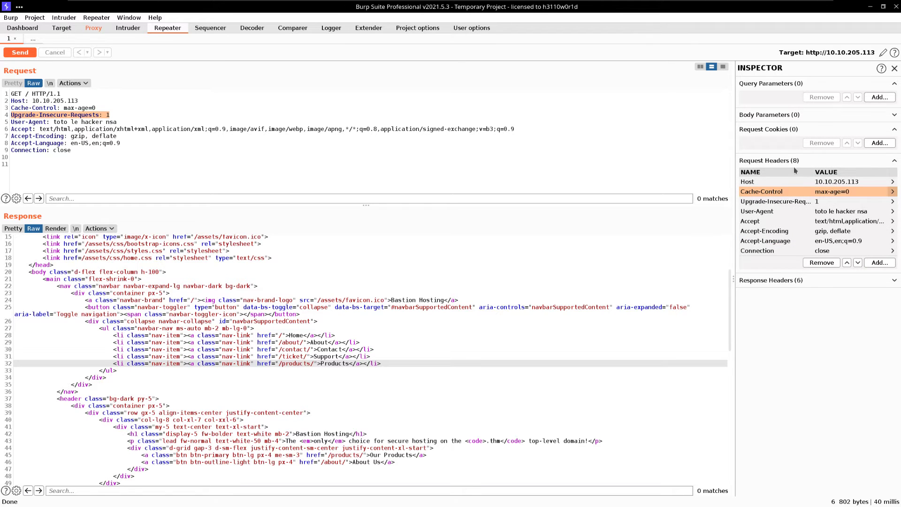
Expand Inspector's Request Headers and Response Headers sections and open the details of the Cache-Control request header
{"action": "left_click", "coordinate": [803, 162]}
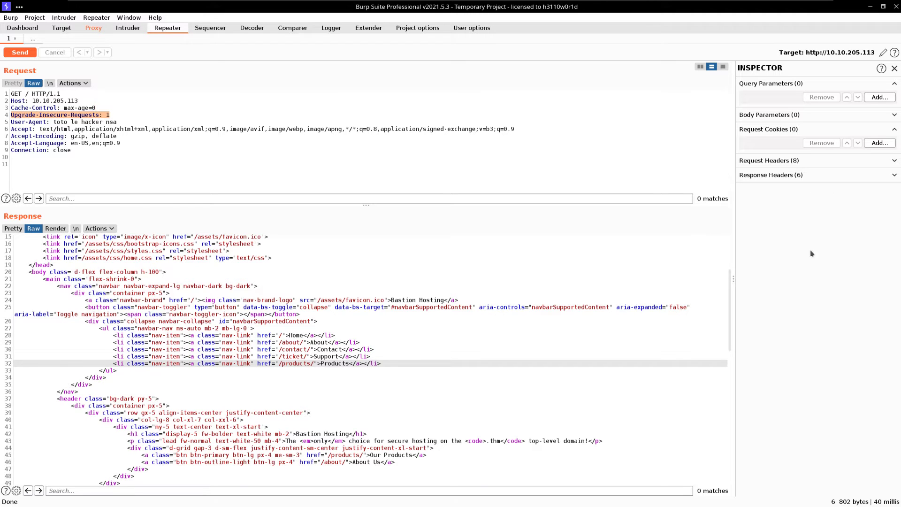
{"action": "left_click", "coordinate": [833, 162]}
{"action": "left_click", "coordinate": [777, 286]}
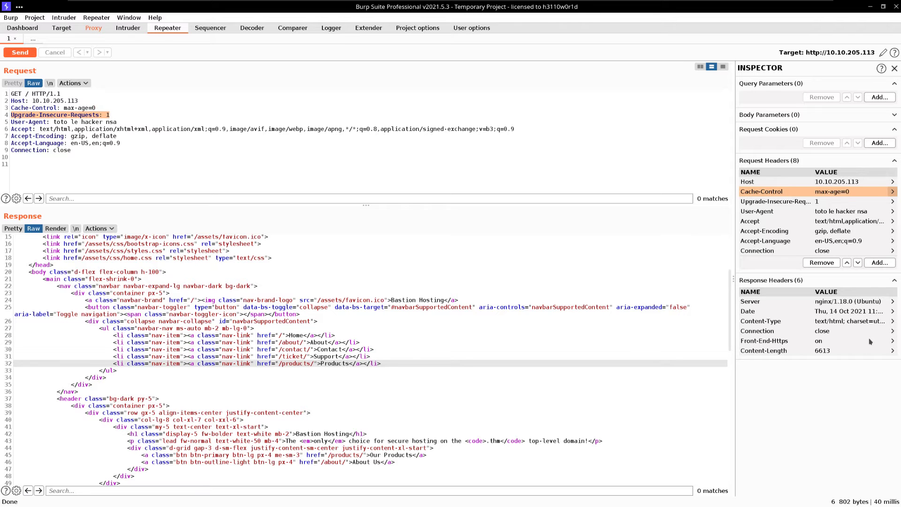
{"action": "left_click", "coordinate": [893, 193]}
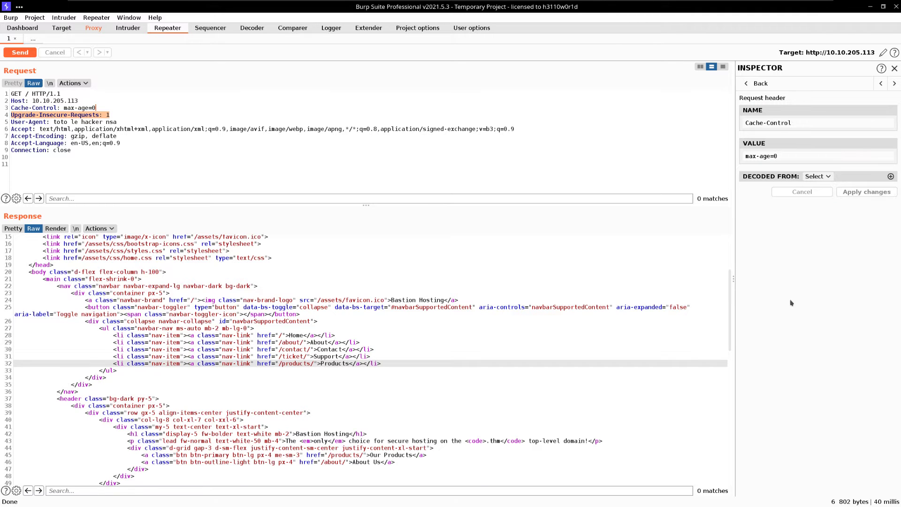
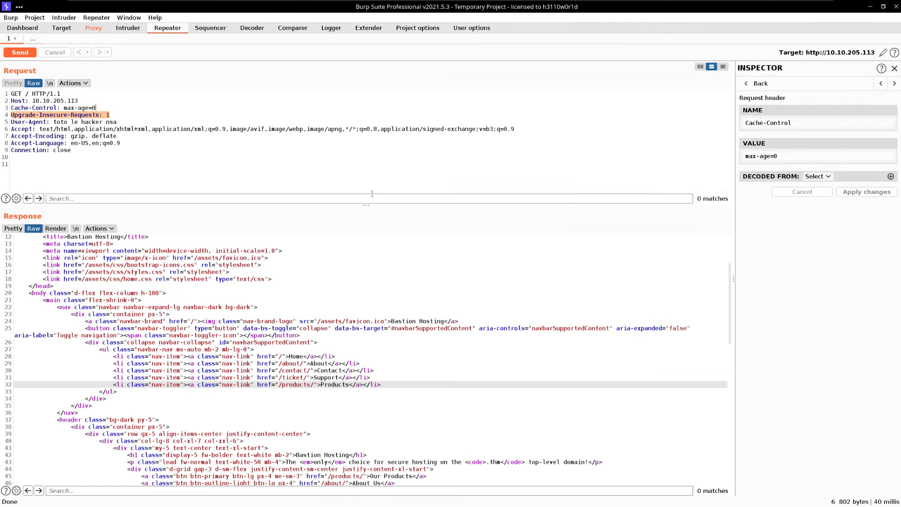
Switch back to the TryHackMe room in the browser and read Task 5's explanation of the editable Request Attributes
{"action": "key", "text": "alt+Tab"}
{"action": "key", "text": "alt+Tab"}
{"action": "key", "text": "alt+Tab"}
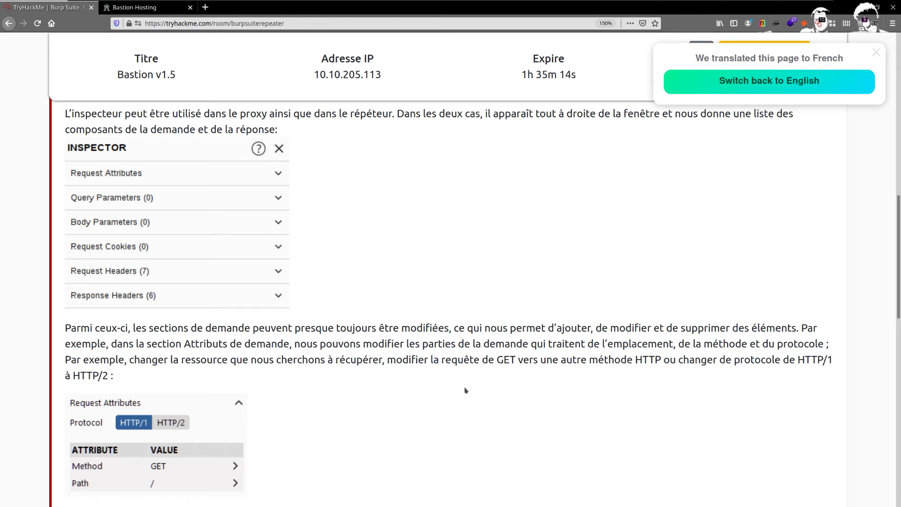
{"action": "scroll", "coordinate": [298, 350], "scroll_direction": "down", "scroll_amount": 1}
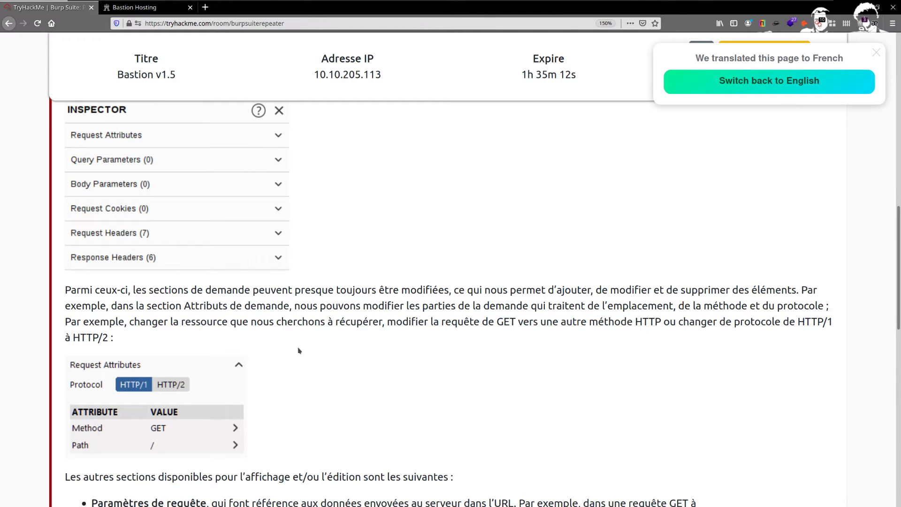
{"action": "scroll", "coordinate": [300, 366], "scroll_direction": "down", "scroll_amount": 1}
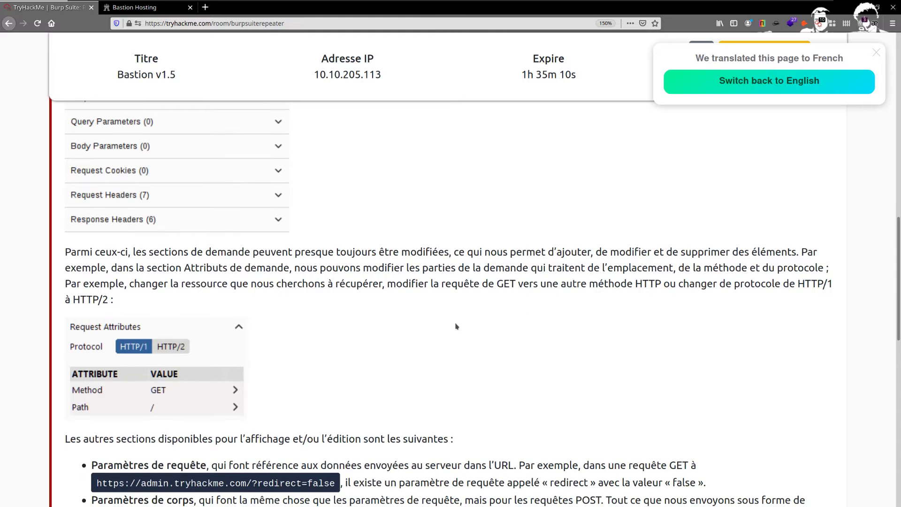
{"action": "scroll", "coordinate": [120, 350], "scroll_direction": "down", "scroll_amount": 1}
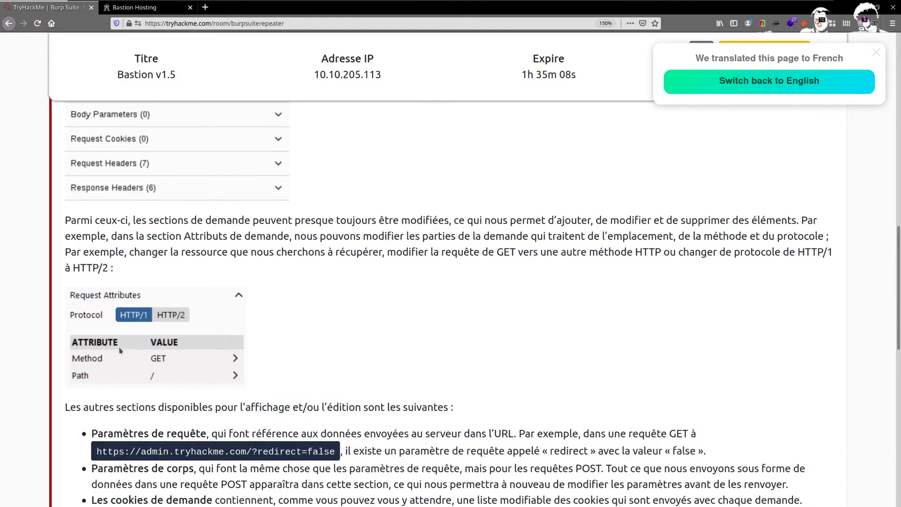
{"action": "scroll", "coordinate": [124, 183], "scroll_direction": "up", "scroll_amount": 3}
{"action": "scroll", "coordinate": [217, 383], "scroll_direction": "down", "scroll_amount": 6}
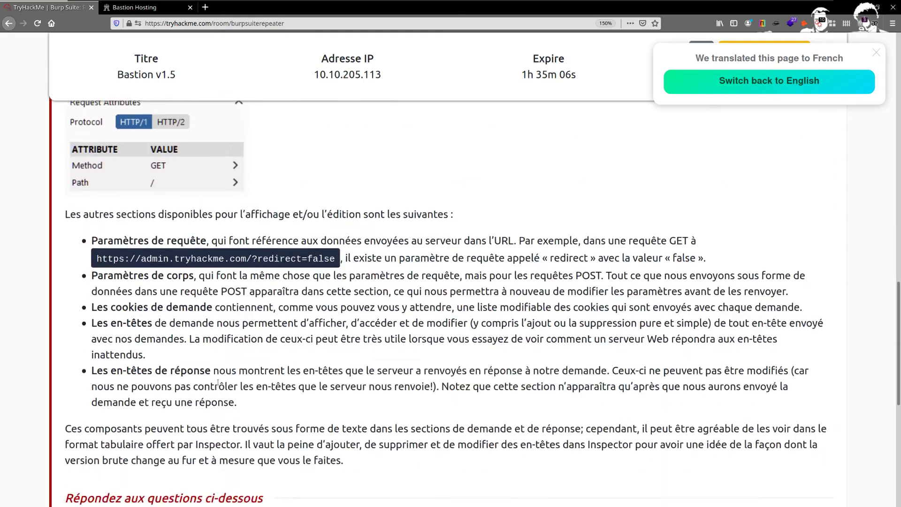
{"action": "scroll", "coordinate": [218, 383], "scroll_direction": "down", "scroll_amount": 2}
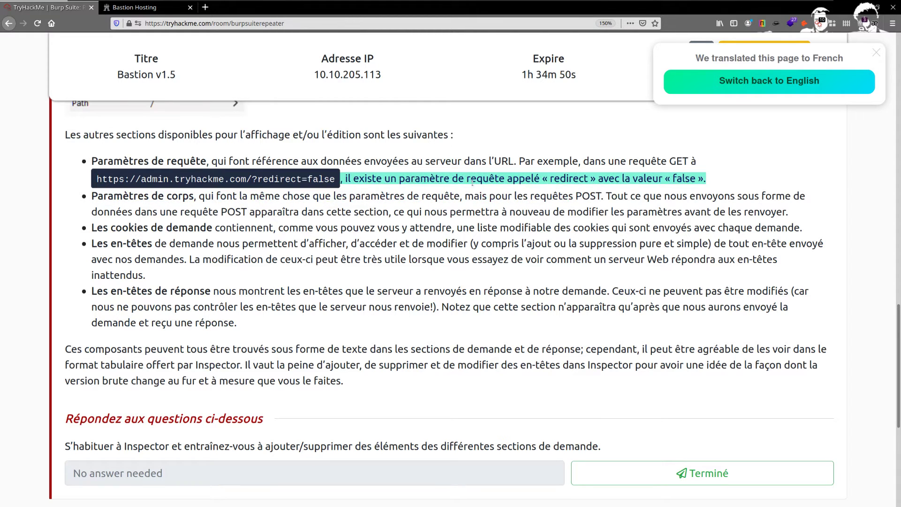
Read Task 5's descriptions of query parameters, body parameters, request cookies, request headers and response headers
{"action": "mouse_move", "coordinate": [544, 179]}
{"action": "scroll", "coordinate": [547, 187], "scroll_direction": "down", "scroll_amount": 1}
{"action": "scroll", "coordinate": [547, 187], "scroll_direction": "down", "scroll_amount": 2}
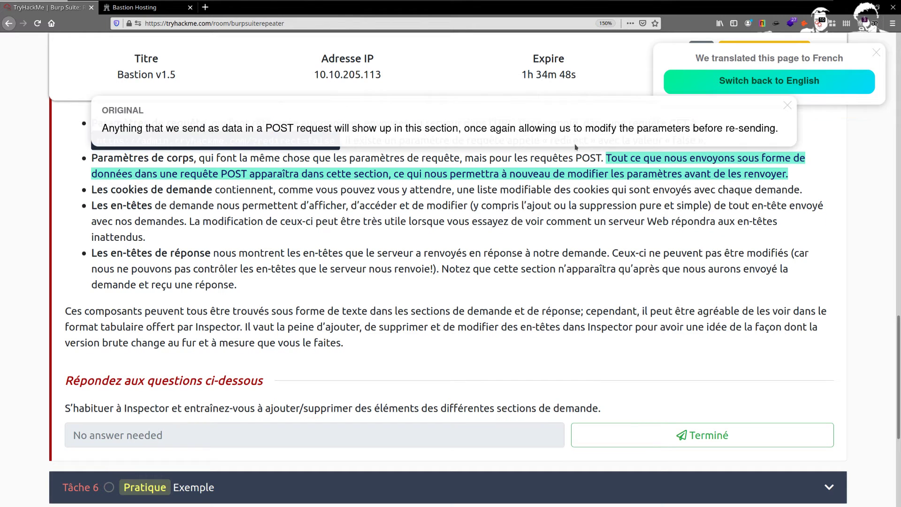
{"action": "scroll", "coordinate": [546, 263], "scroll_direction": "up", "scroll_amount": 3}
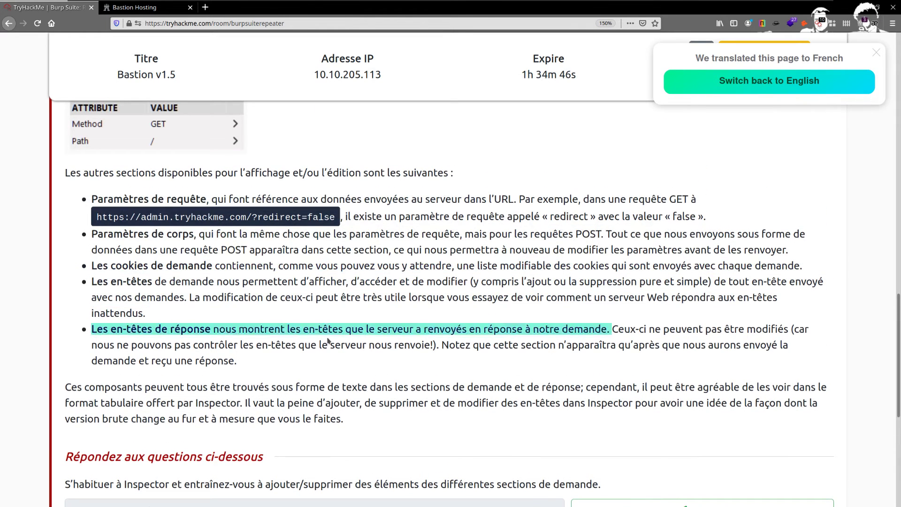
{"action": "mouse_move", "coordinate": [534, 324]}
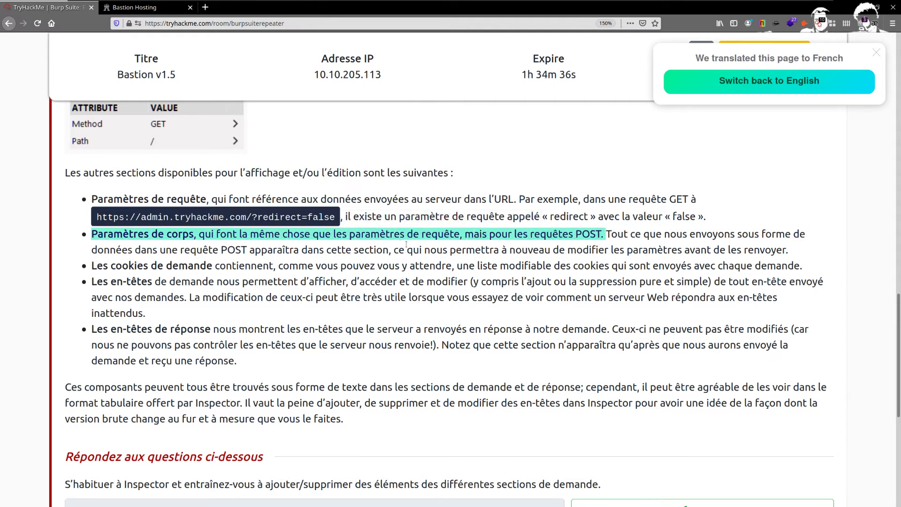
{"action": "scroll", "coordinate": [220, 218], "scroll_direction": "up", "scroll_amount": 10}
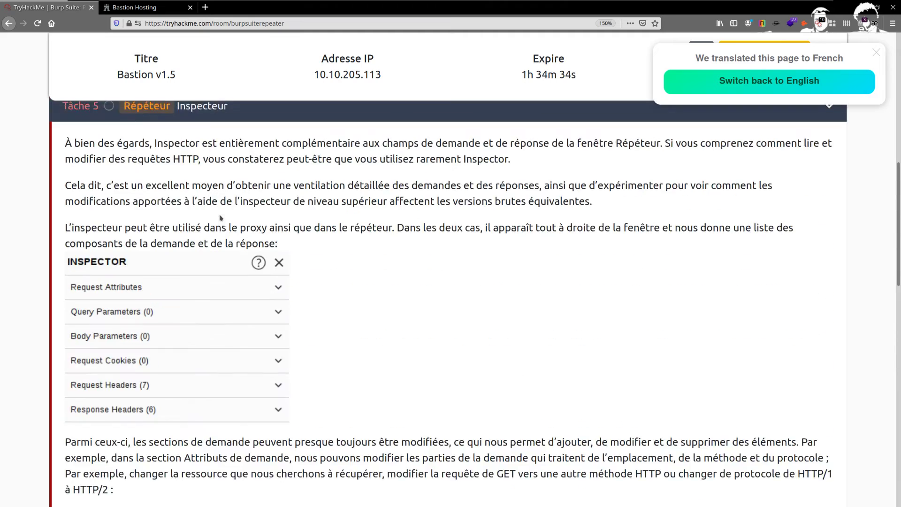
{"action": "scroll", "coordinate": [221, 218], "scroll_direction": "down", "scroll_amount": 10}
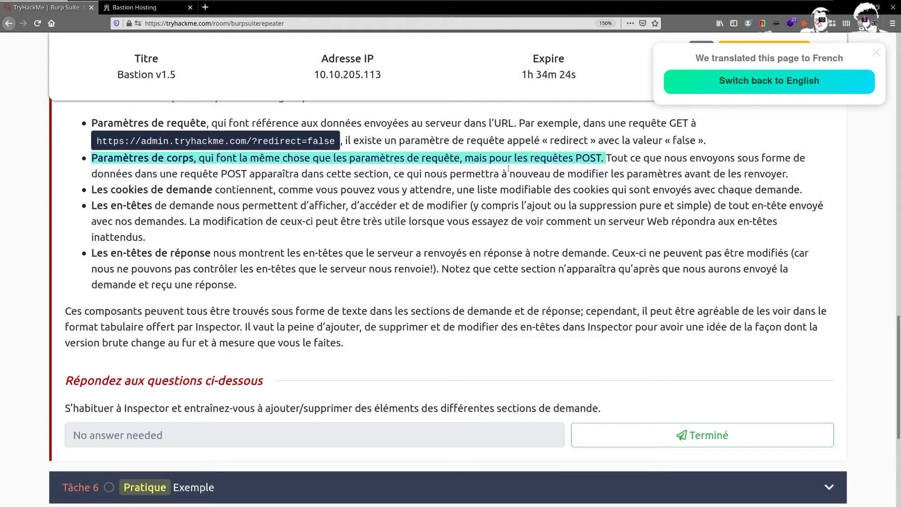
{"action": "mouse_move", "coordinate": [311, 175]}
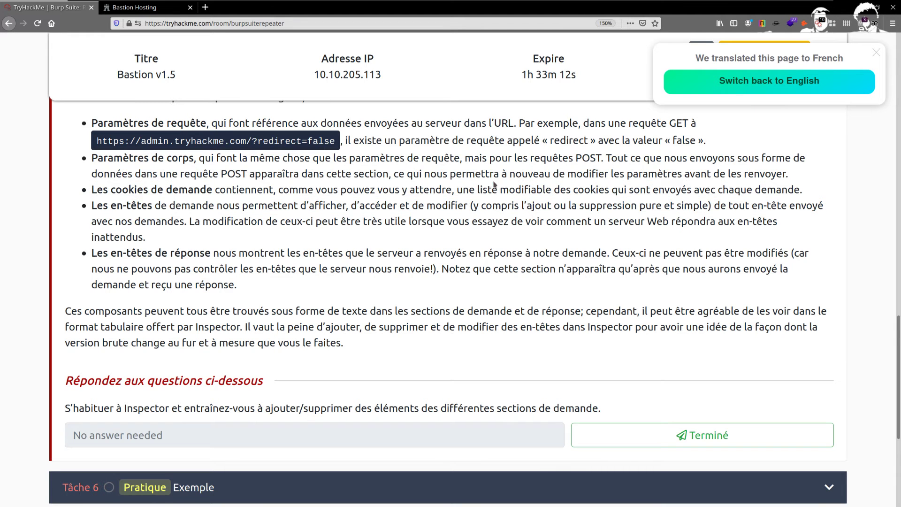
{"action": "mouse_move", "coordinate": [502, 126]}
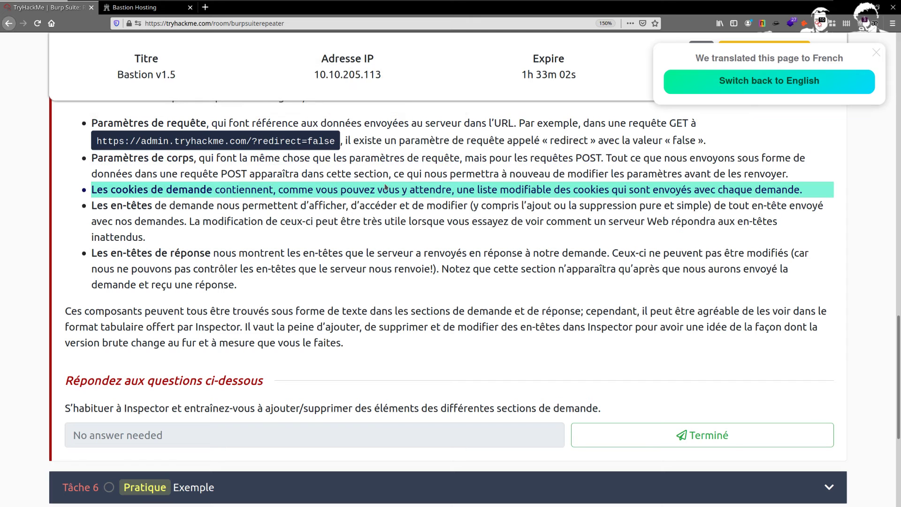
{"action": "mouse_move", "coordinate": [384, 188]}
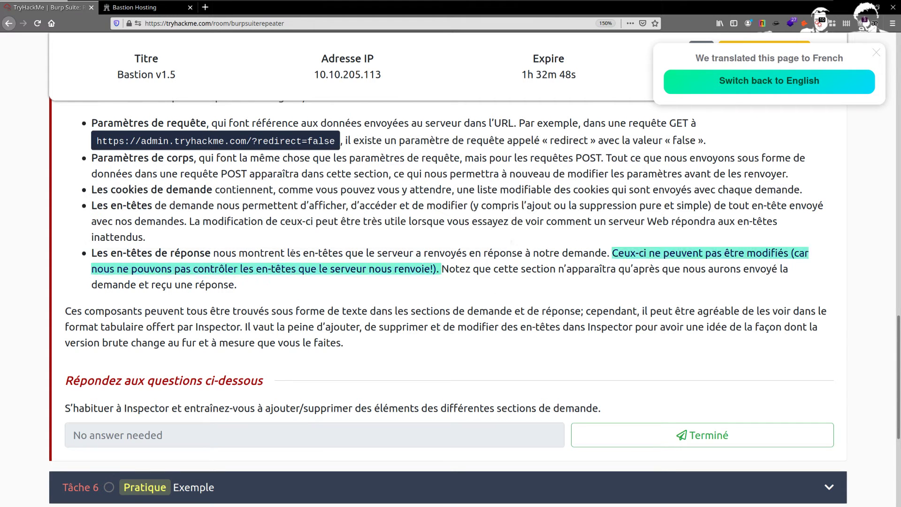
Look back through the room from its header to Task 5's closing question and the remaining Tasks 6 to 9
{"action": "scroll", "coordinate": [289, 303], "scroll_direction": "up", "scroll_amount": 1}
{"action": "scroll", "coordinate": [289, 303], "scroll_direction": "up", "scroll_amount": 15}
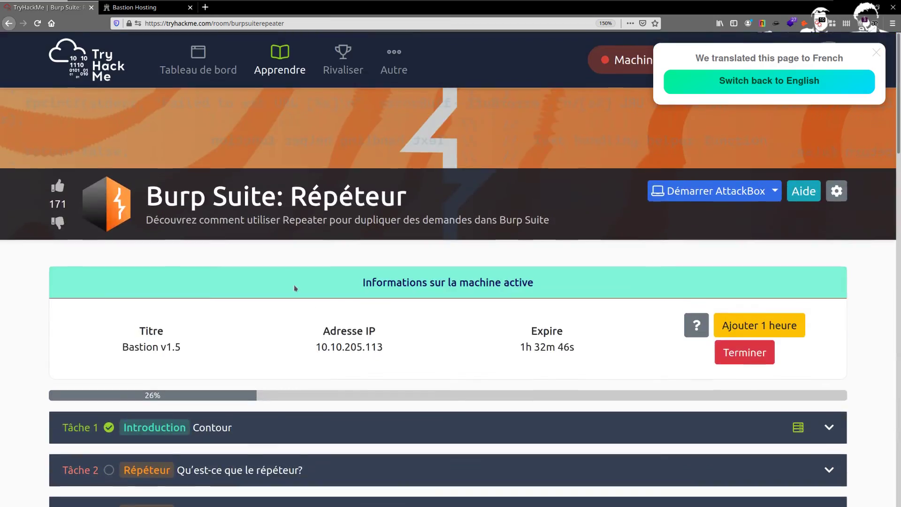
{"action": "scroll", "coordinate": [294, 284], "scroll_direction": "down", "scroll_amount": 5}
{"action": "left_click", "coordinate": [265, 180]}
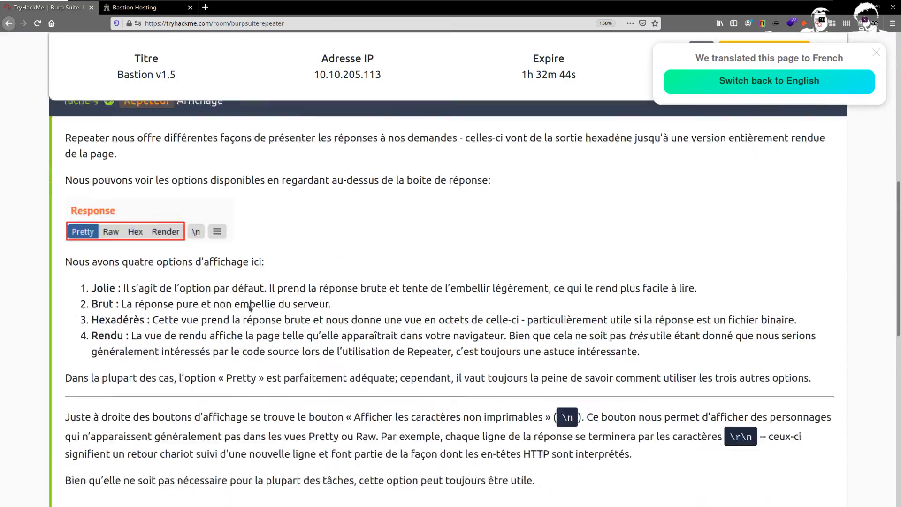
{"action": "scroll", "coordinate": [249, 282], "scroll_direction": "down", "scroll_amount": 12}
{"action": "left_click", "coordinate": [252, 216]}
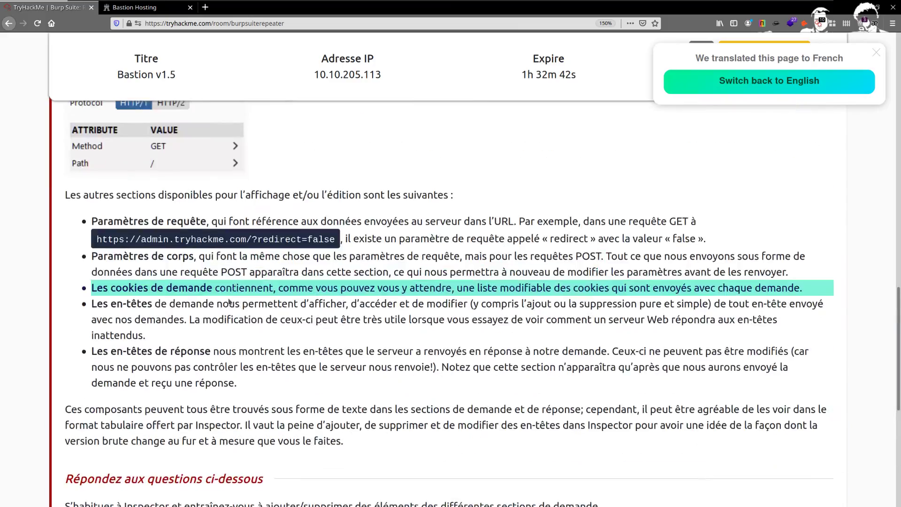
{"action": "scroll", "coordinate": [253, 279], "scroll_direction": "up", "scroll_amount": 3}
{"action": "scroll", "coordinate": [253, 279], "scroll_direction": "up", "scroll_amount": 3}
{"action": "scroll", "coordinate": [239, 277], "scroll_direction": "down", "scroll_amount": 15}
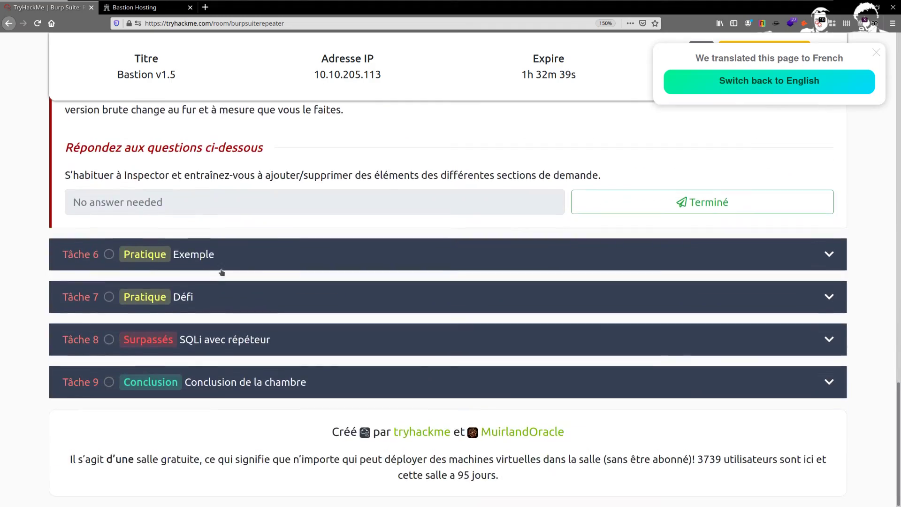
Mark Task 5's closing question as completed and open Task 6, the practical example
{"action": "left_click", "coordinate": [640, 208]}
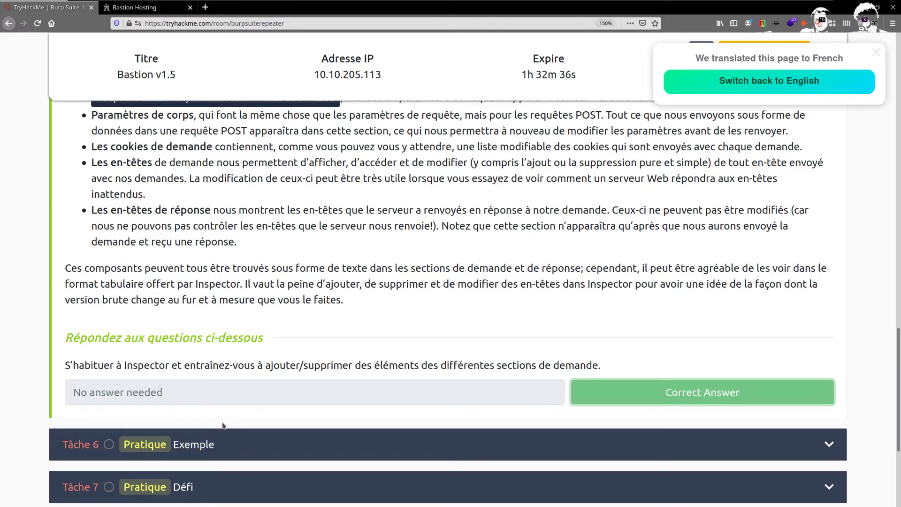
{"action": "left_click", "coordinate": [352, 436]}
{"action": "scroll", "coordinate": [198, 225], "scroll_direction": "up", "scroll_amount": 5}
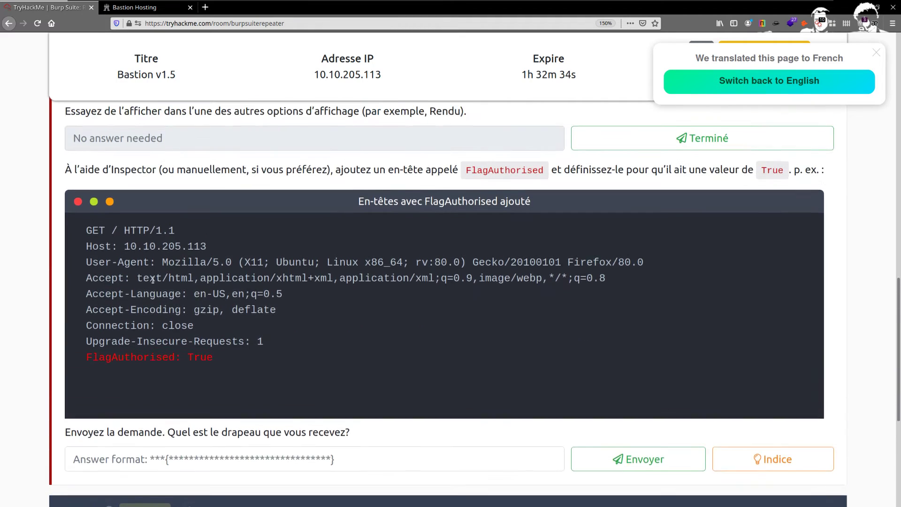
{"action": "scroll", "coordinate": [96, 312], "scroll_direction": "up", "scroll_amount": 4}
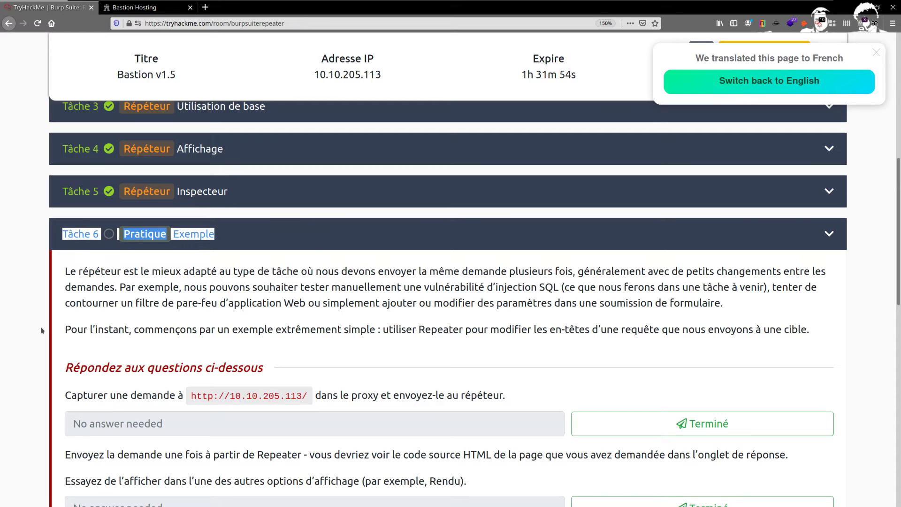
Read Task 6's first instructions and mark its two no-answer questions, on capturing the request and sending it from Repeater, as completed
{"action": "mouse_move", "coordinate": [165, 397]}
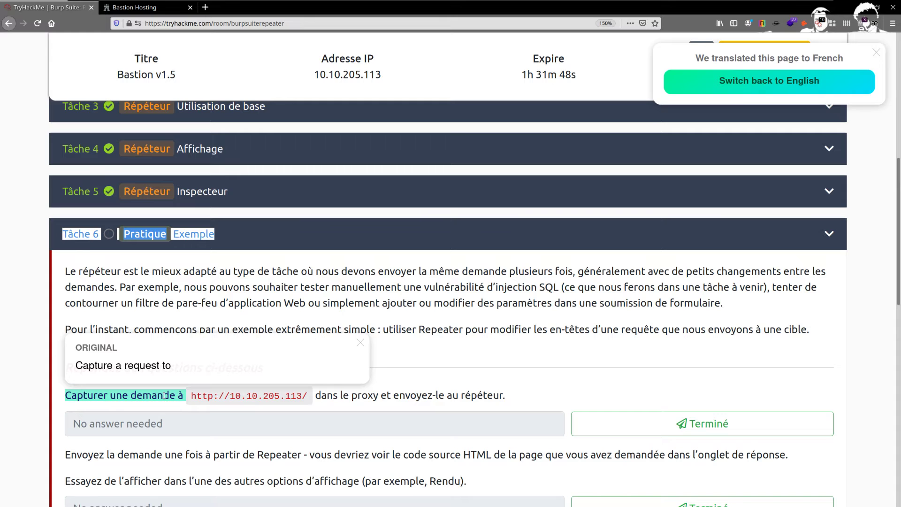
{"action": "left_click", "coordinate": [391, 406]}
{"action": "scroll", "coordinate": [392, 407], "scroll_direction": "down", "scroll_amount": 1}
{"action": "scroll", "coordinate": [199, 379], "scroll_direction": "down", "scroll_amount": 1}
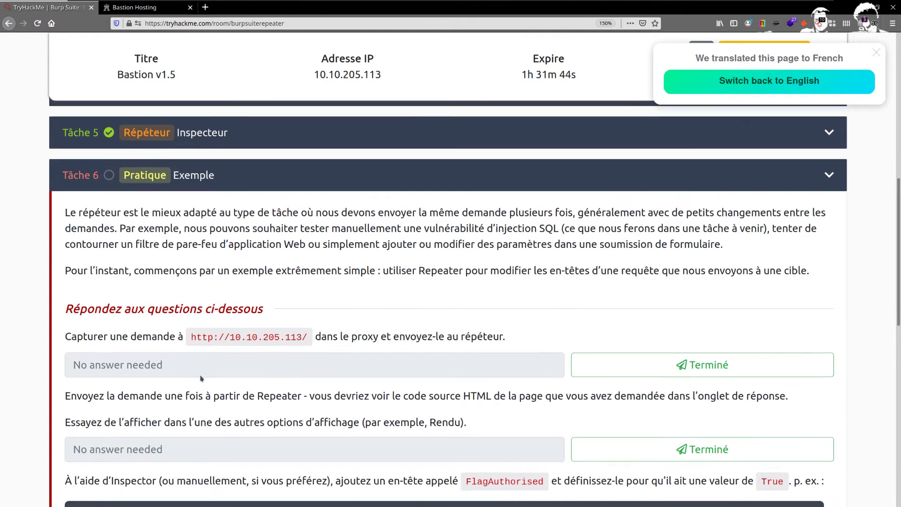
{"action": "mouse_move", "coordinate": [134, 374]}
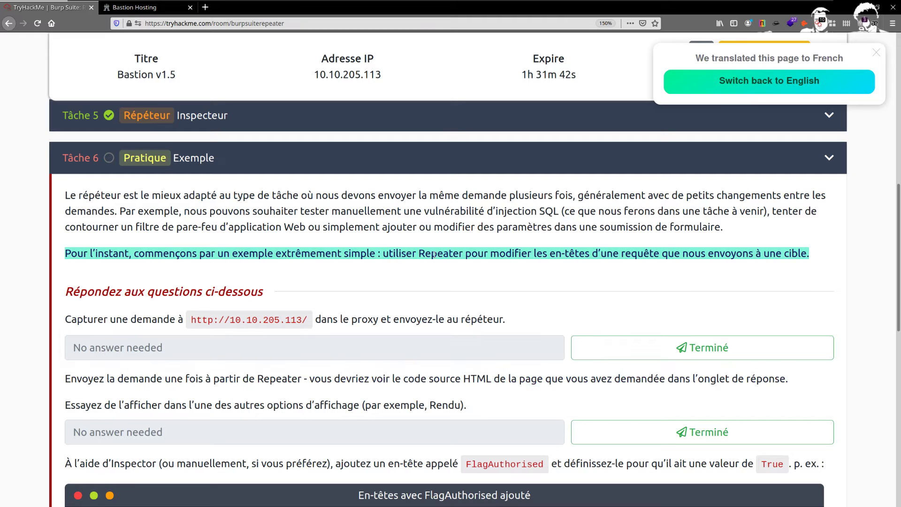
{"action": "left_click", "coordinate": [688, 346]}
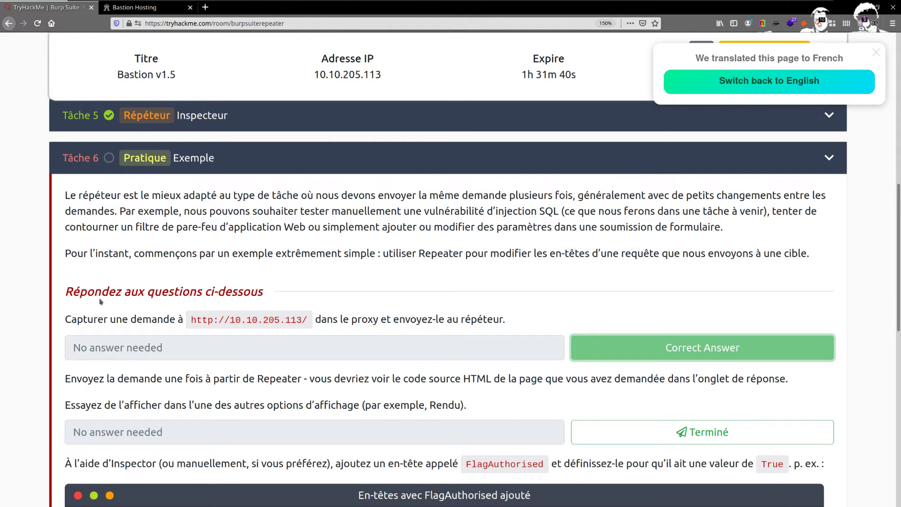
{"action": "scroll", "coordinate": [272, 382], "scroll_direction": "down", "scroll_amount": 1}
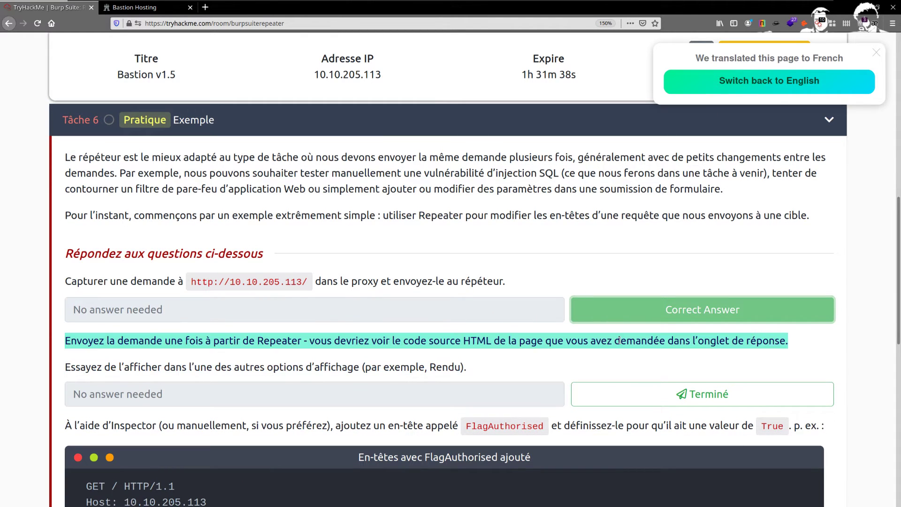
{"action": "left_click", "coordinate": [702, 393]}
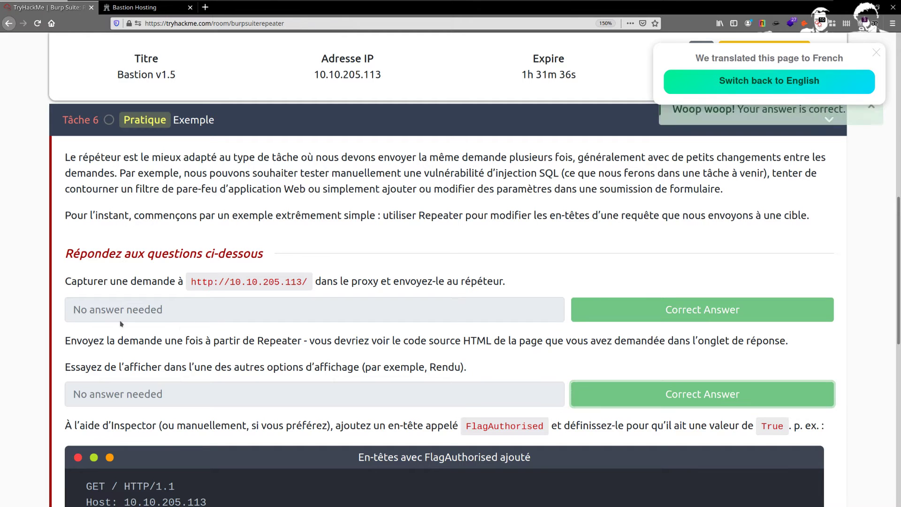
Switch to Burp Suite, look through the HTML source in Repeater's response, and return to the TryHackMe room
{"action": "key", "text": "alt+Tab"}
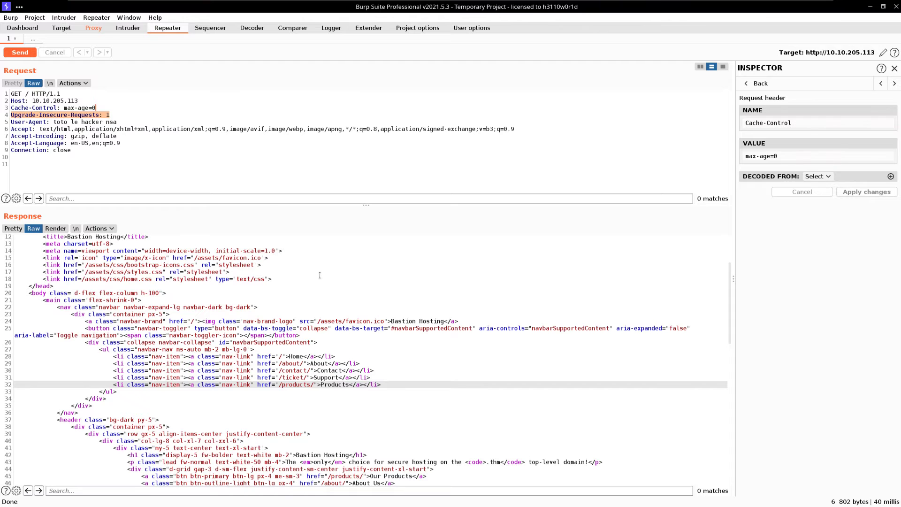
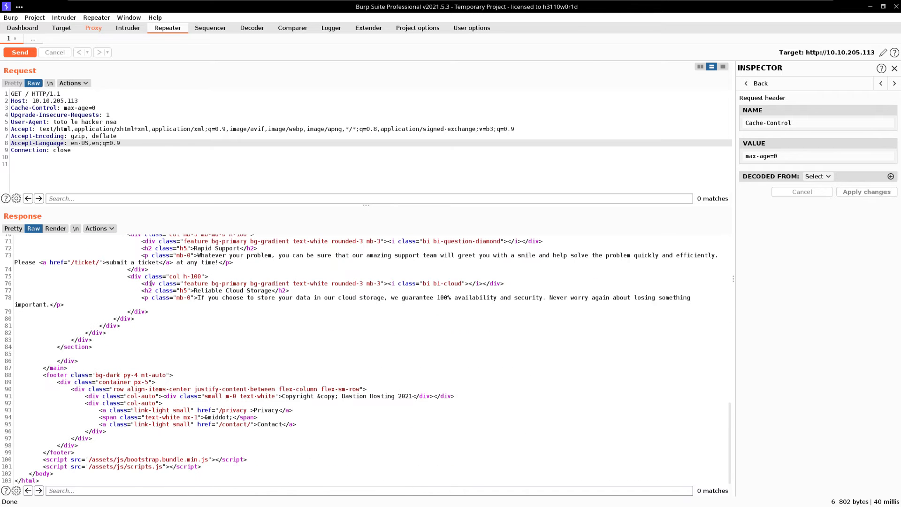
{"action": "scroll", "coordinate": [151, 283], "scroll_direction": "up", "scroll_amount": 18}
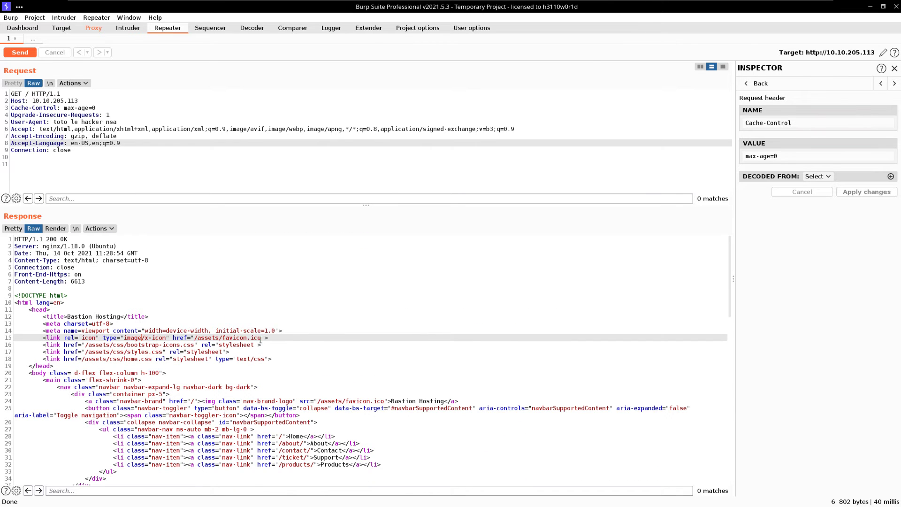
{"action": "key", "text": "alt+Tab"}
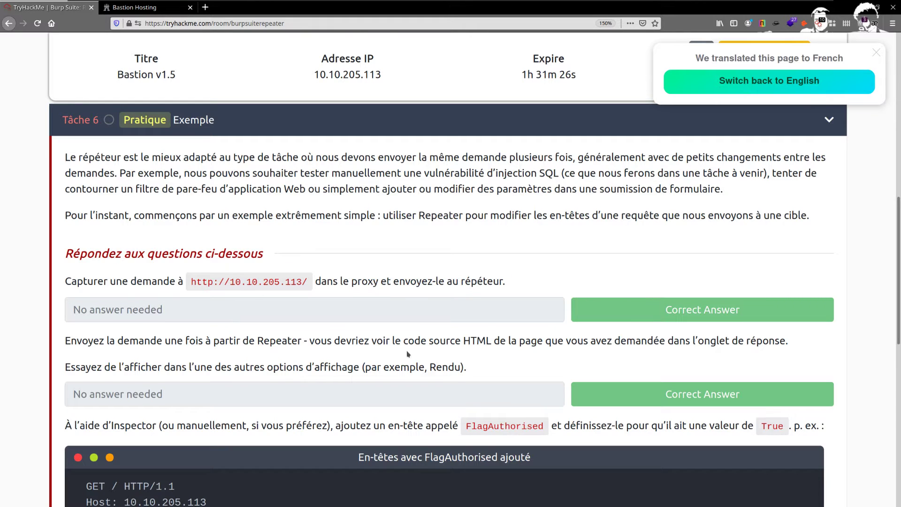
Copy the header name FlagAuthorised from Task 6's instructions and switch back to the Repeater response in Burp Suite
{"action": "scroll", "coordinate": [321, 355], "scroll_direction": "down", "scroll_amount": 2}
{"action": "scroll", "coordinate": [321, 354], "scroll_direction": "down", "scroll_amount": 2}
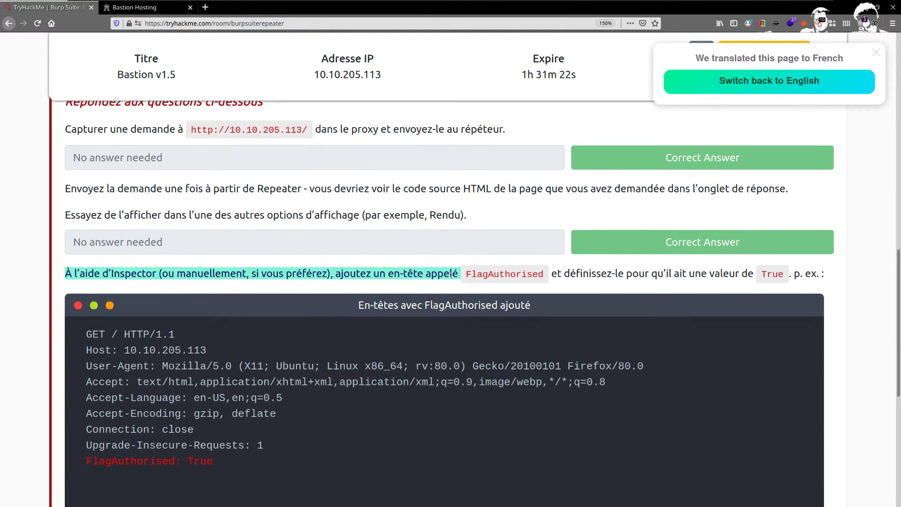
{"action": "mouse_move", "coordinate": [548, 281]}
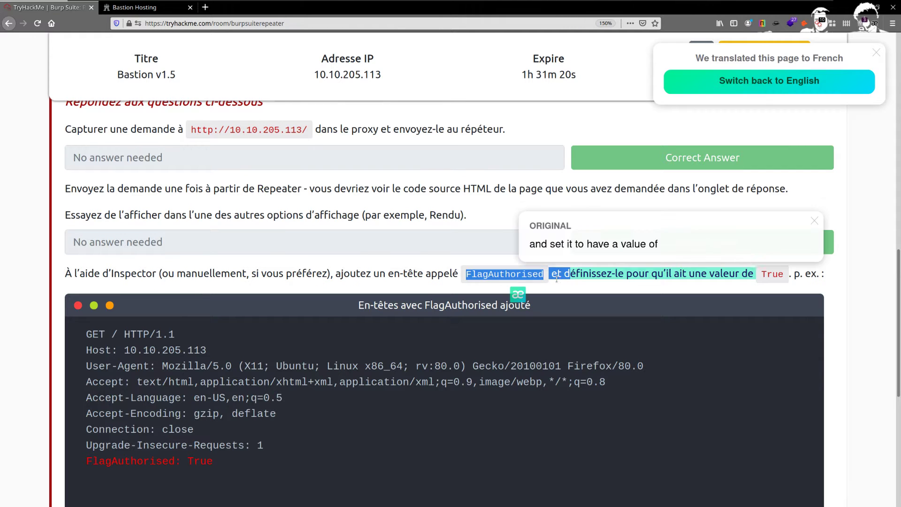
{"action": "left_click_drag", "start_coordinate": [548, 281], "coordinate": [466, 280]}
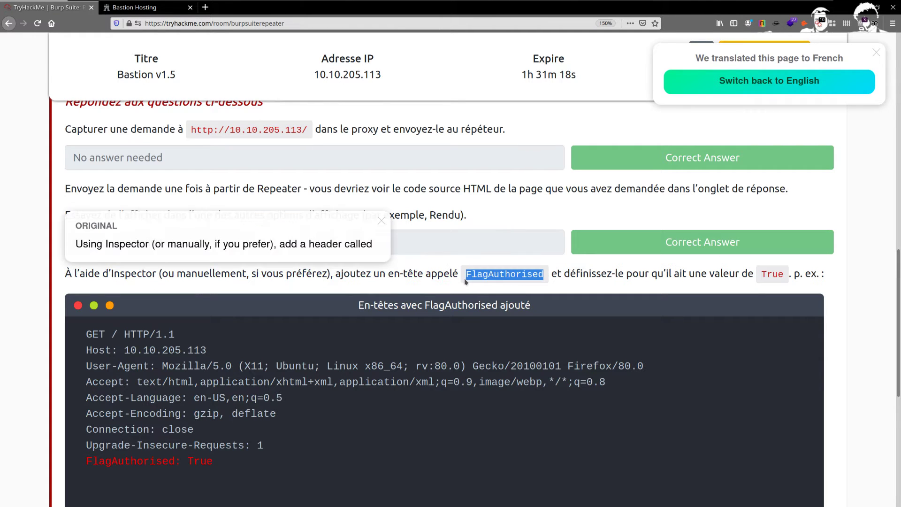
{"action": "right_click", "coordinate": [474, 278]}
{"action": "left_click", "coordinate": [504, 286]}
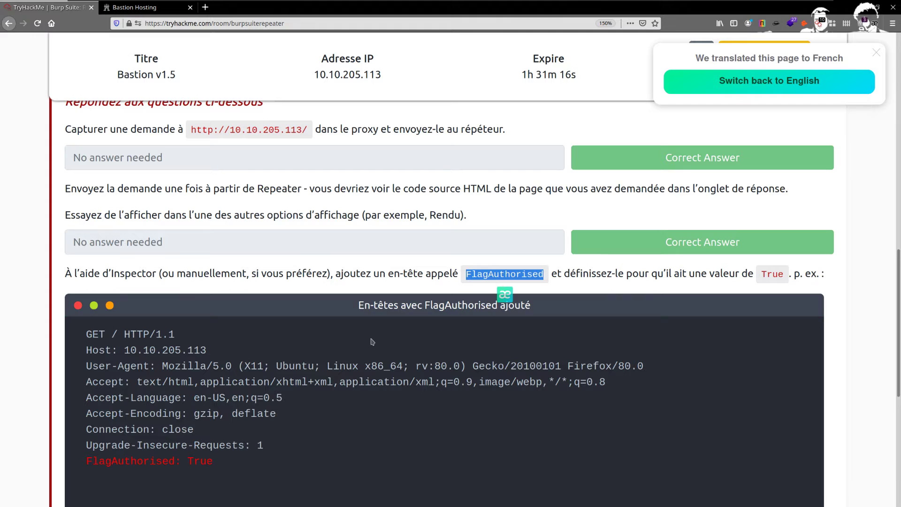
{"action": "key", "text": "alt+Tab"}
{"action": "left_click", "coordinate": [175, 373]}
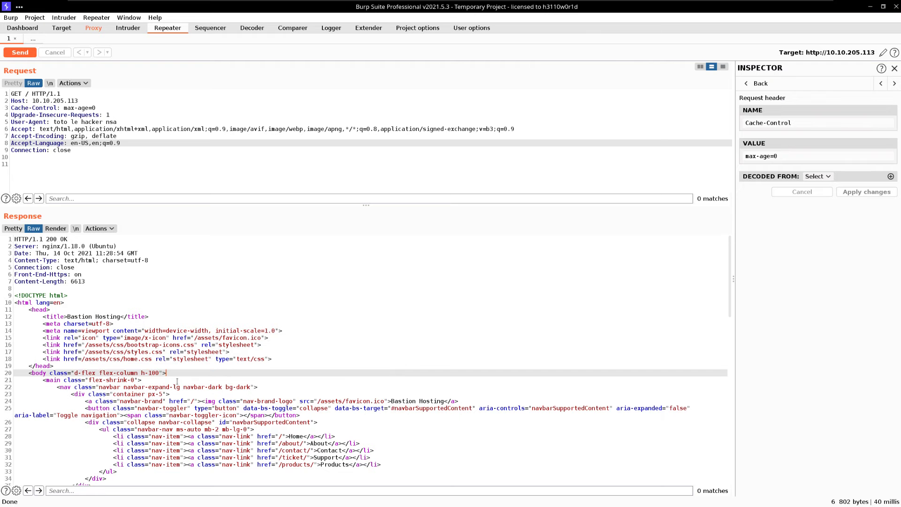
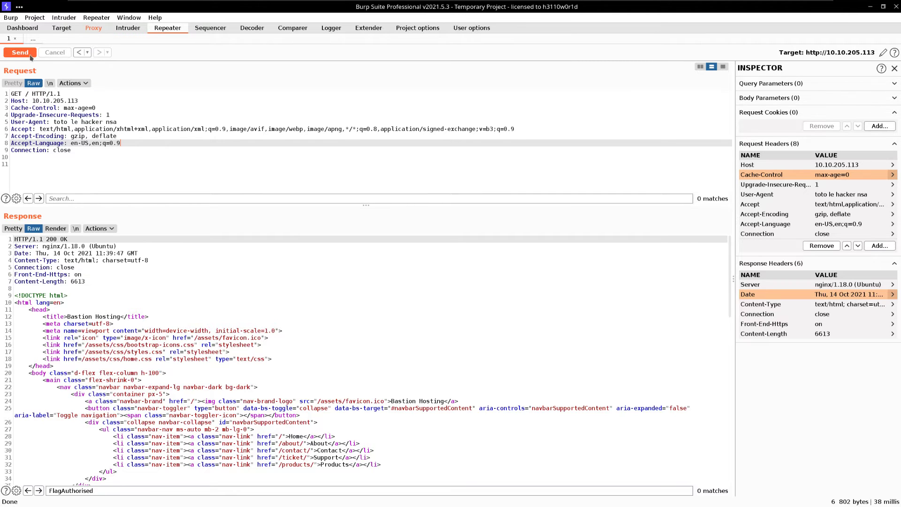
Forward the intercepted request to 10.10.205.113 in Burp's Proxy
{"action": "left_click", "coordinate": [93, 28]}
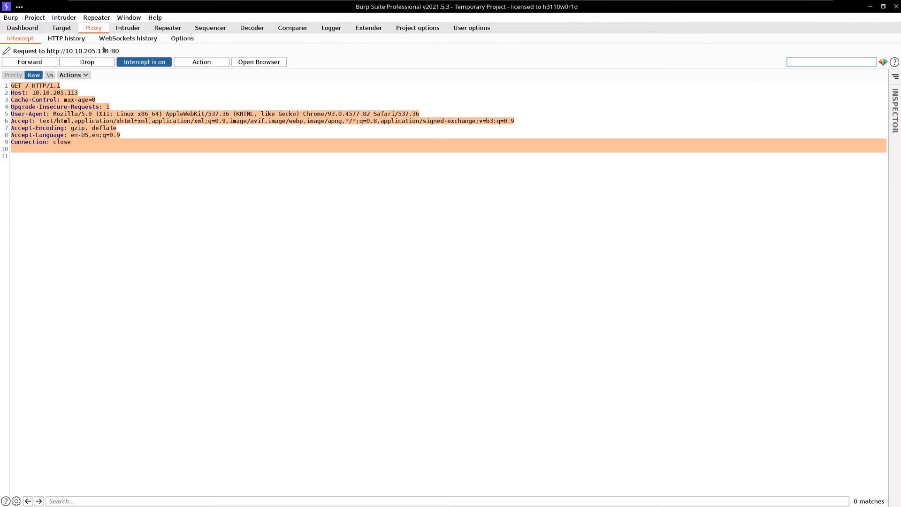
{"action": "left_click", "coordinate": [84, 155]}
{"action": "left_click", "coordinate": [26, 62]}
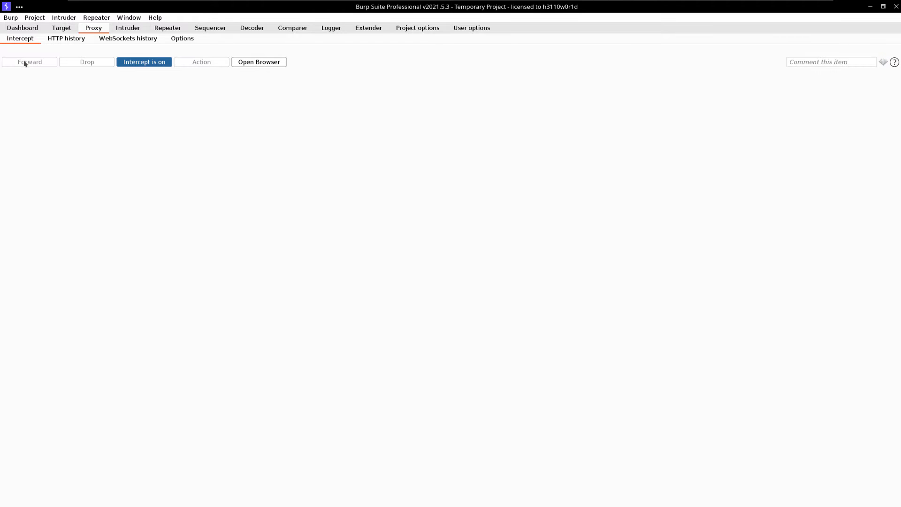
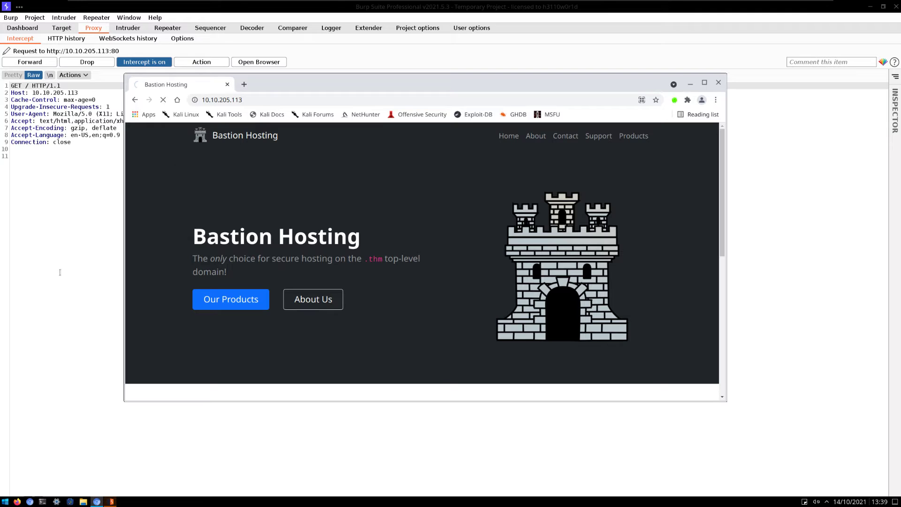
Switch back to the TryHackMe room and reread Task 6's instructions on sending the request and adding the FlagAuthorised header
{"action": "key", "text": "alt+Tab"}
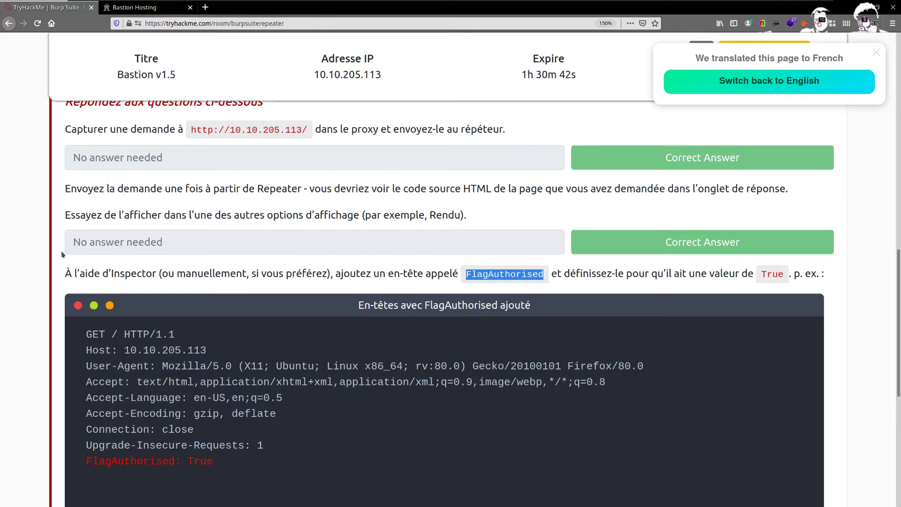
{"action": "mouse_move", "coordinate": [230, 272]}
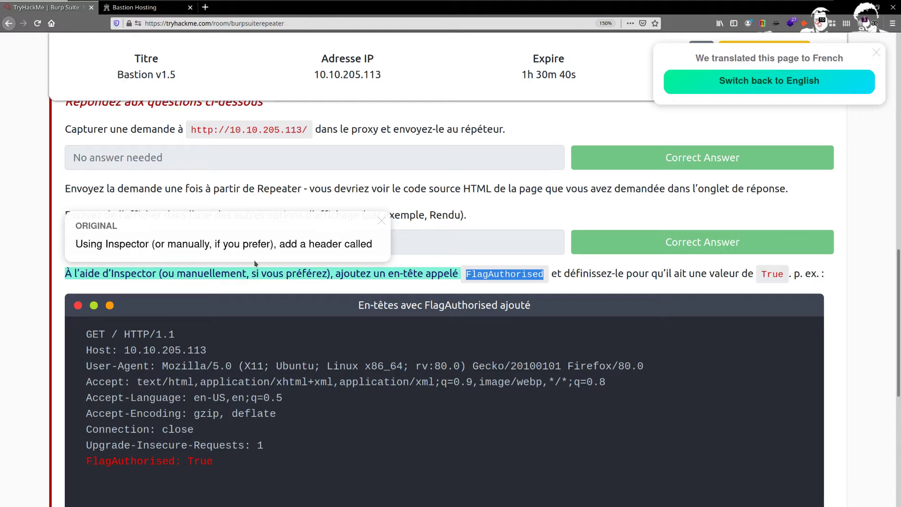
{"action": "left_click", "coordinate": [53, 279]}
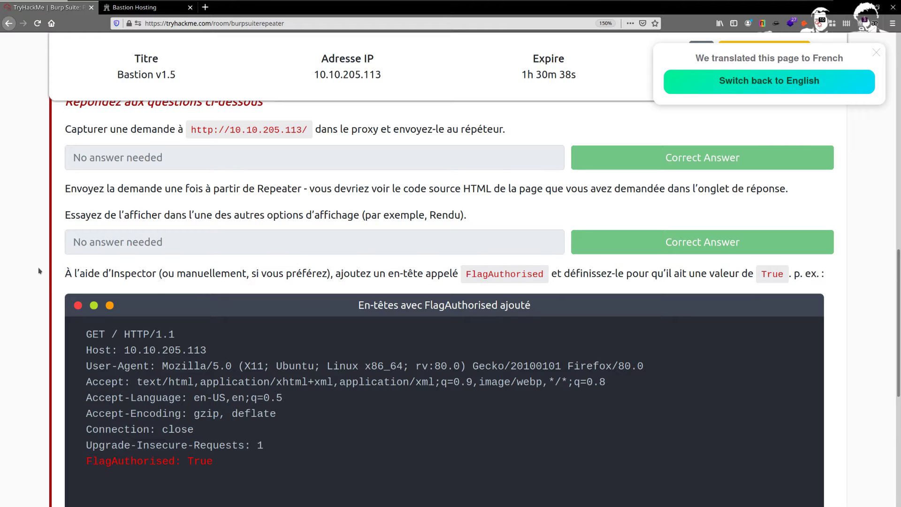
{"action": "scroll", "coordinate": [99, 267], "scroll_direction": "up", "scroll_amount": 3}
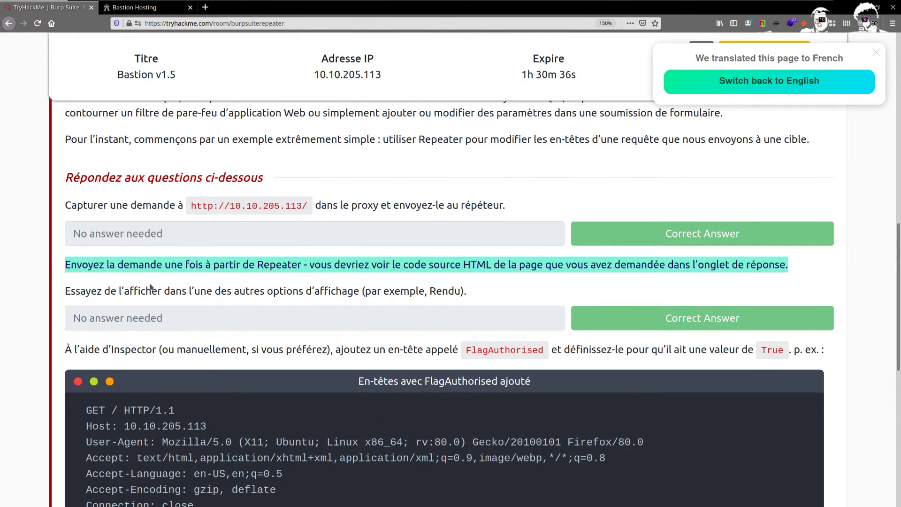
{"action": "scroll", "coordinate": [246, 324], "scroll_direction": "down", "scroll_amount": 3}
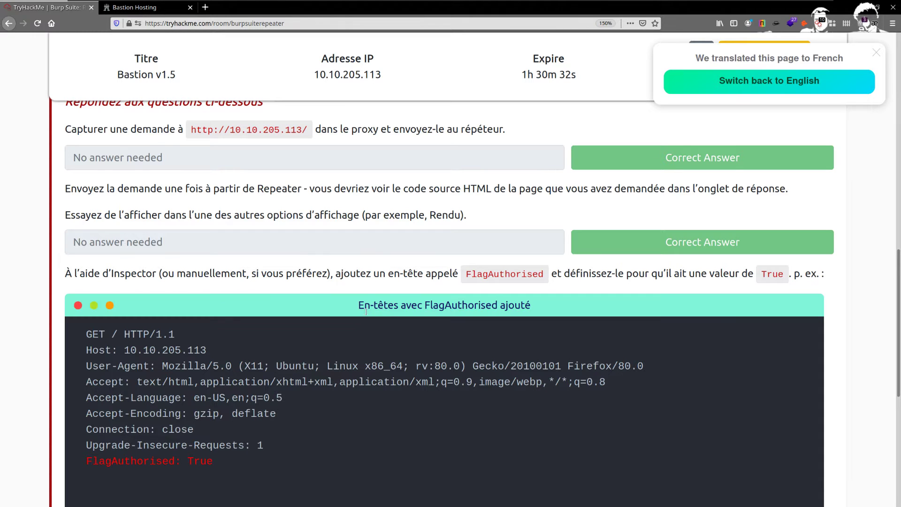
{"action": "mouse_move", "coordinate": [349, 306]}
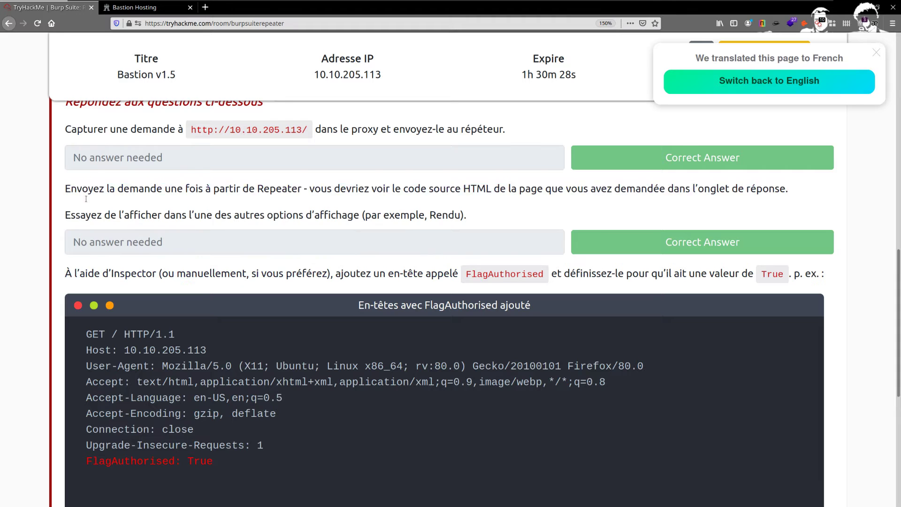
{"action": "mouse_move", "coordinate": [86, 199]}
{"action": "scroll", "coordinate": [141, 236], "scroll_direction": "down", "scroll_amount": 1}
Switch to Burp Suite and send the intercepted GET request for 10.10.205.113 to Repeater
{"action": "key", "text": "alt+Tab"}
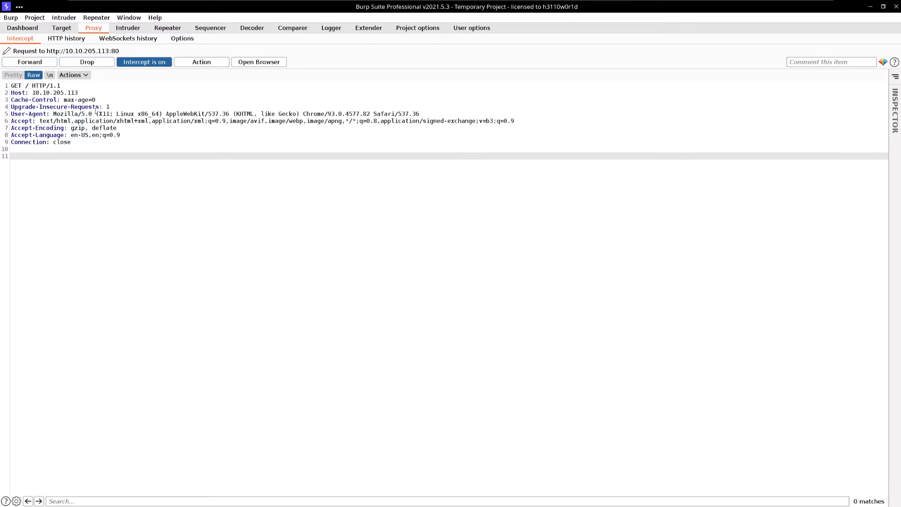
{"action": "key", "text": "ctrl+a"}
{"action": "right_click", "coordinate": [73, 119]}
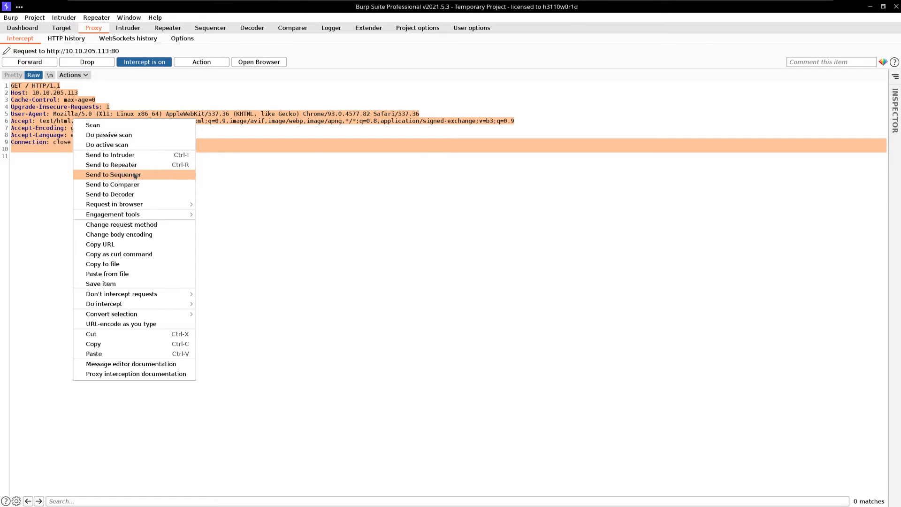
{"action": "left_click", "coordinate": [336, 215]}
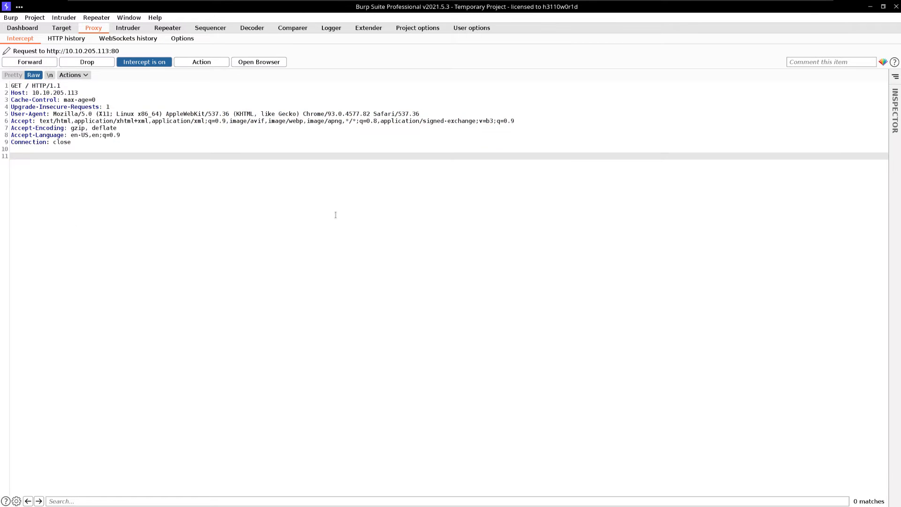
{"action": "key", "text": "ctrl+r"}
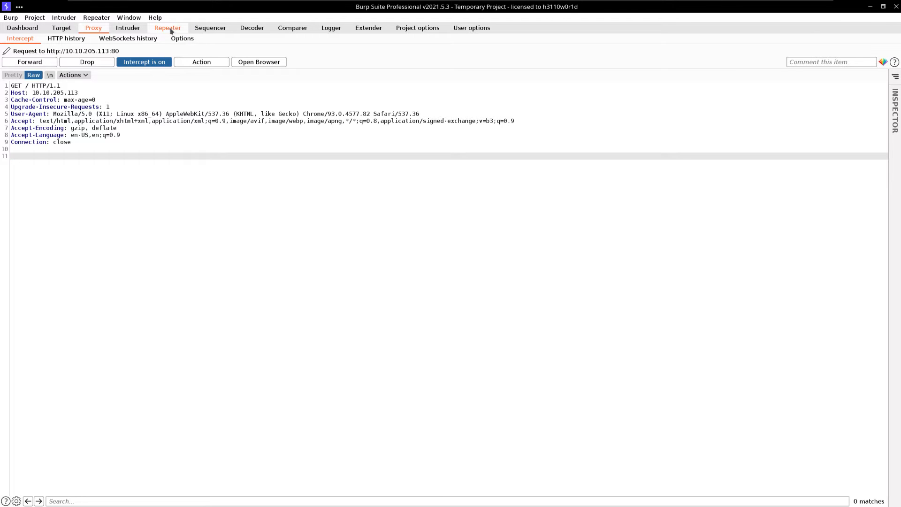
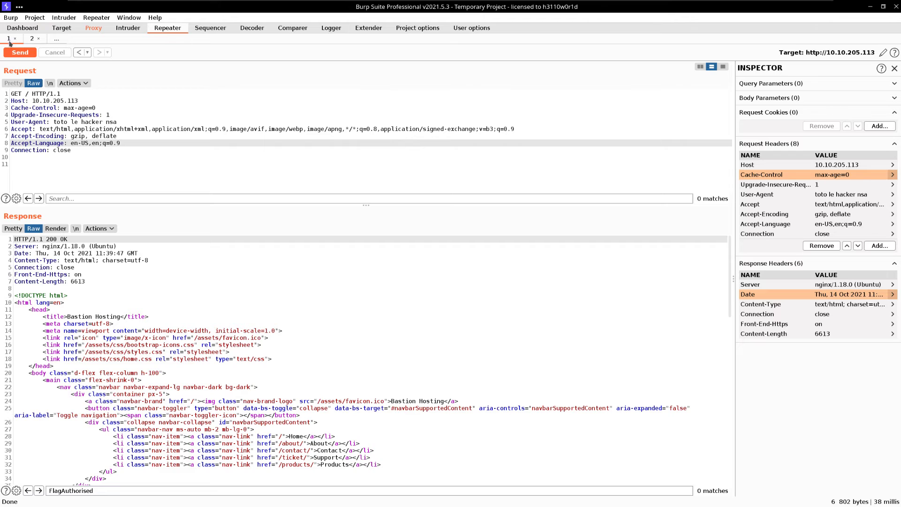
Close Repeater's first request tab and select from "webp" in the new request's Accept header through the end of Accept-Encoding
{"action": "left_click", "coordinate": [15, 39]}
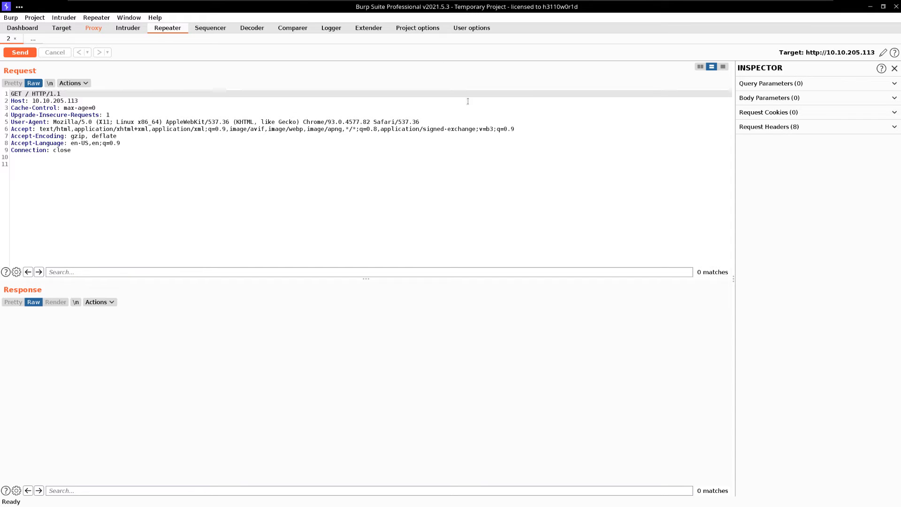
{"action": "left_click_drag", "start_coordinate": [117, 136], "coordinate": [287, 129]}
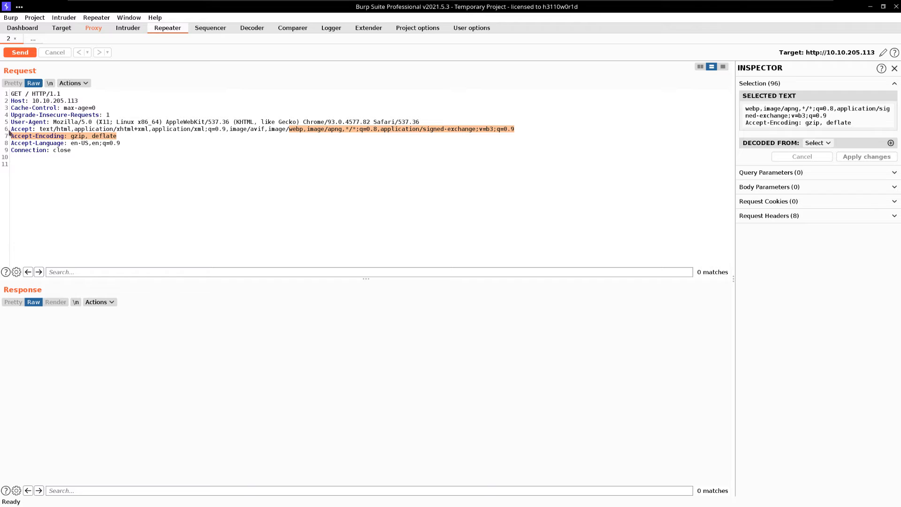
In the Inspector, start a new request header named FlagAuthorised and check the room's instructions for its value
{"action": "left_click", "coordinate": [764, 217]}
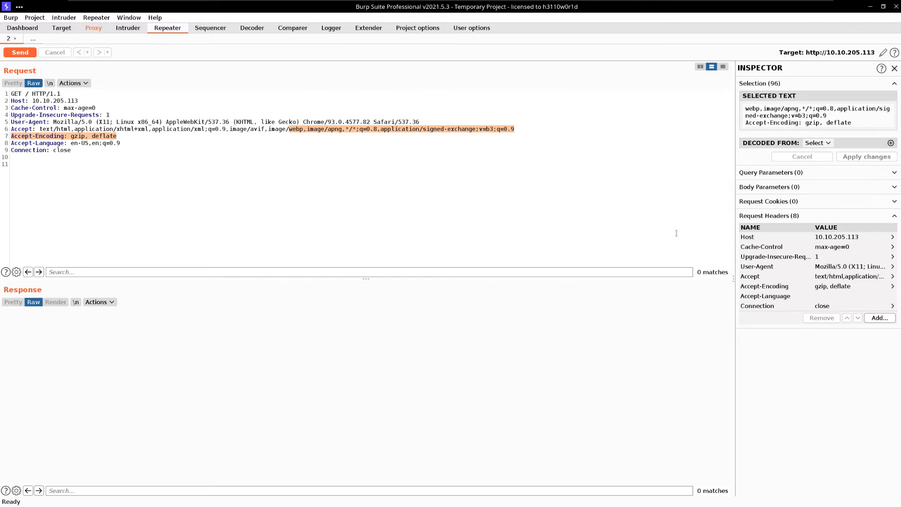
{"action": "left_click", "coordinate": [879, 318]}
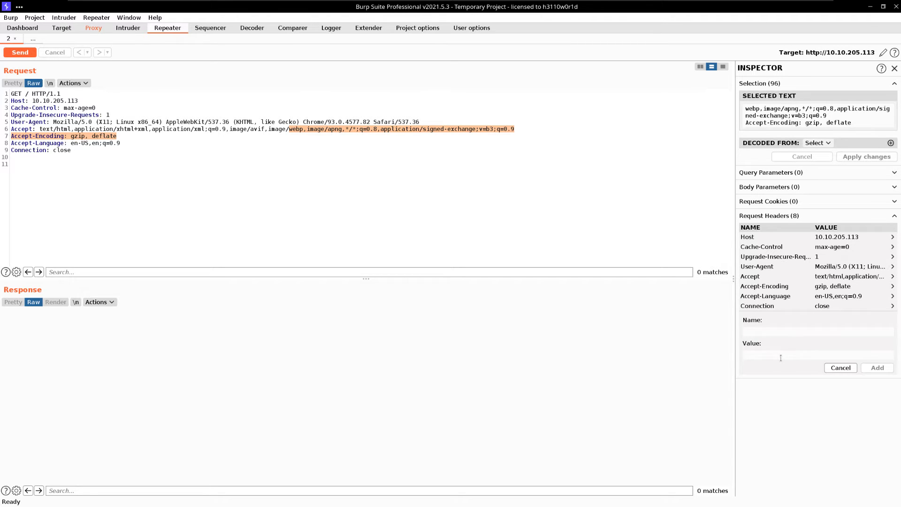
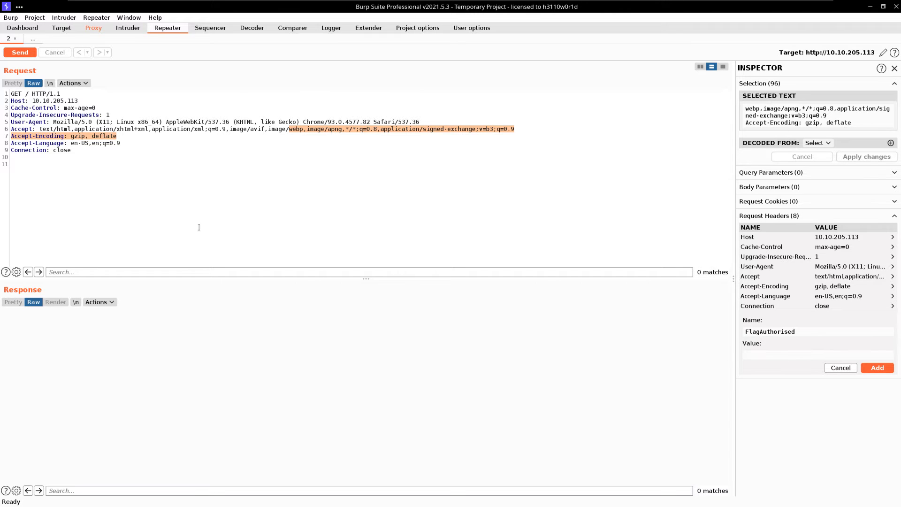
{"action": "key", "text": "alt+Tab"}
{"action": "key", "text": "alt+Tab"}
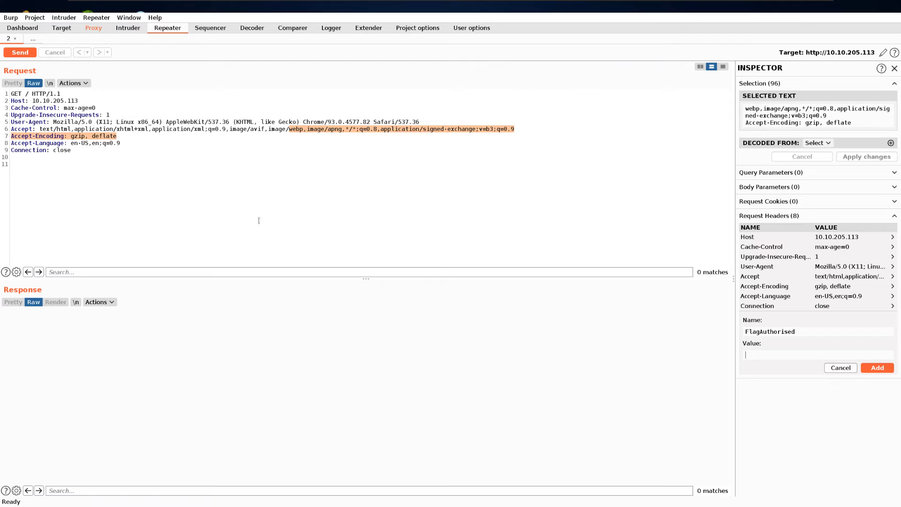
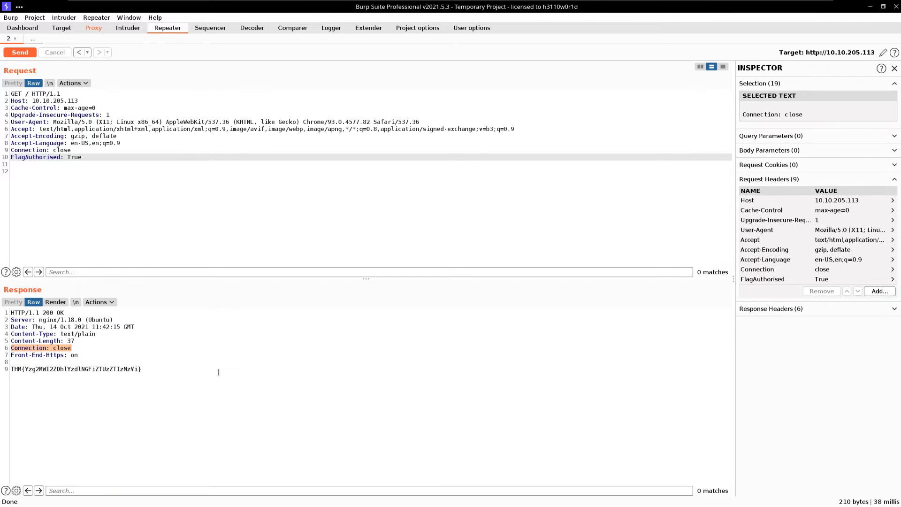
Switch to the TryHackMe room and submit the flag from the Repeater response as the answer to Task 6's last question
{"action": "key", "text": "alt+Tab"}
{"action": "scroll", "coordinate": [338, 399], "scroll_direction": "down", "scroll_amount": 5}
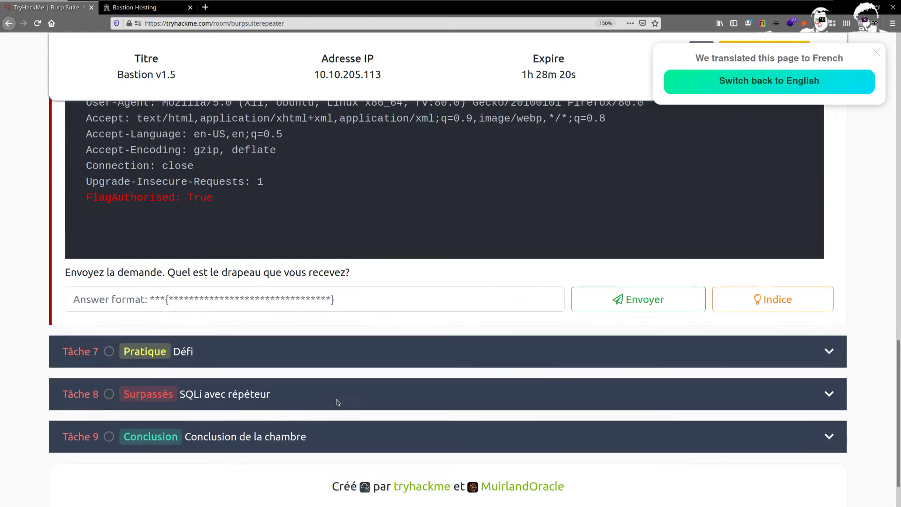
{"action": "left_click", "coordinate": [254, 248]}
{"action": "type", "text": "THM{Yzg2MWI2ZDhlYzdlNGFiZTUzZTIzMzVi}"}
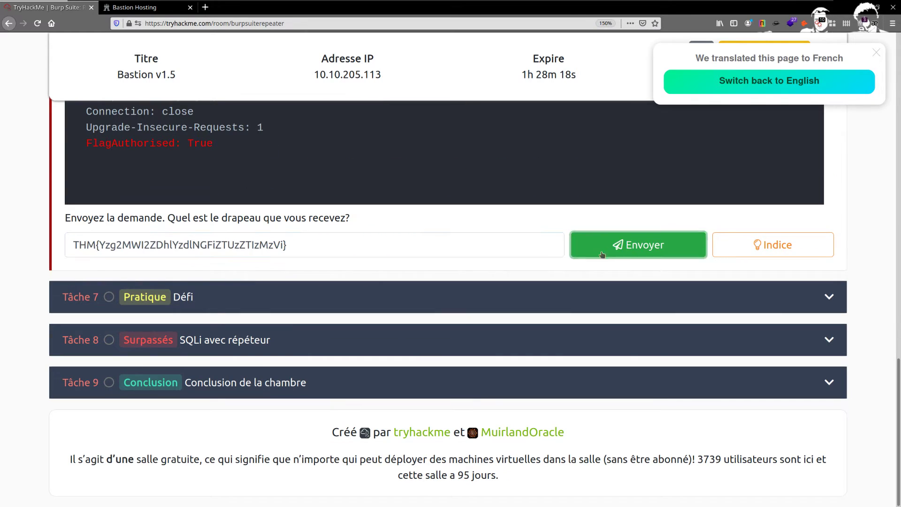
{"action": "left_click", "coordinate": [587, 245]}
Review Task 6's questions, open Task 7 and read its challenge instructions about the numeric /products/ endpoints
{"action": "scroll", "coordinate": [196, 303], "scroll_direction": "up", "scroll_amount": 7}
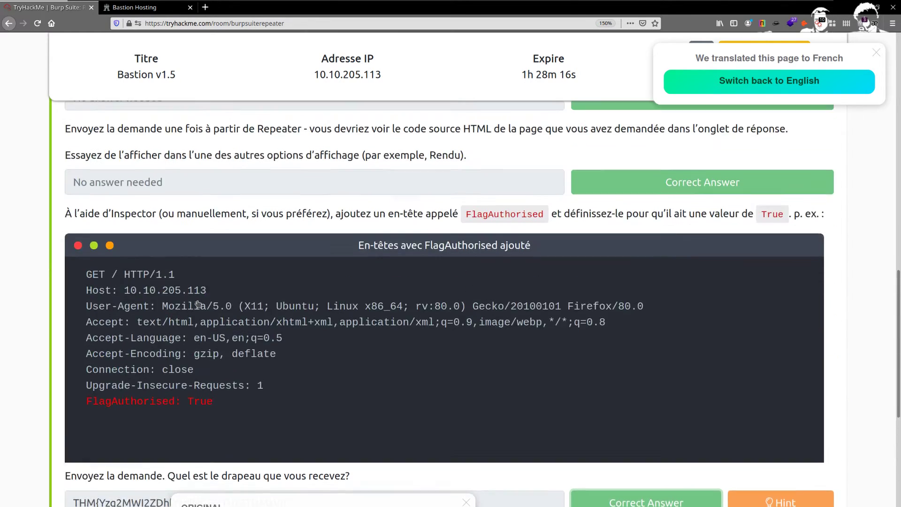
{"action": "scroll", "coordinate": [194, 304], "scroll_direction": "up", "scroll_amount": 1}
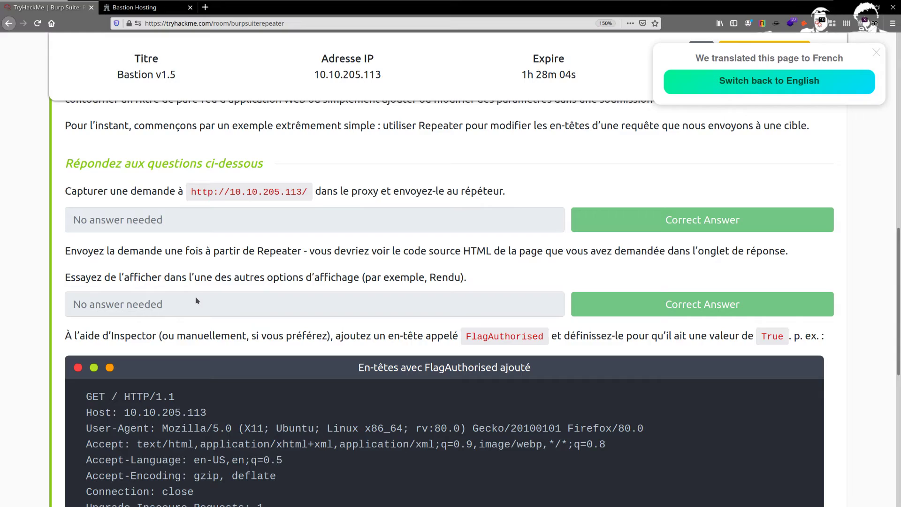
{"action": "scroll", "coordinate": [197, 300], "scroll_direction": "down", "scroll_amount": 6}
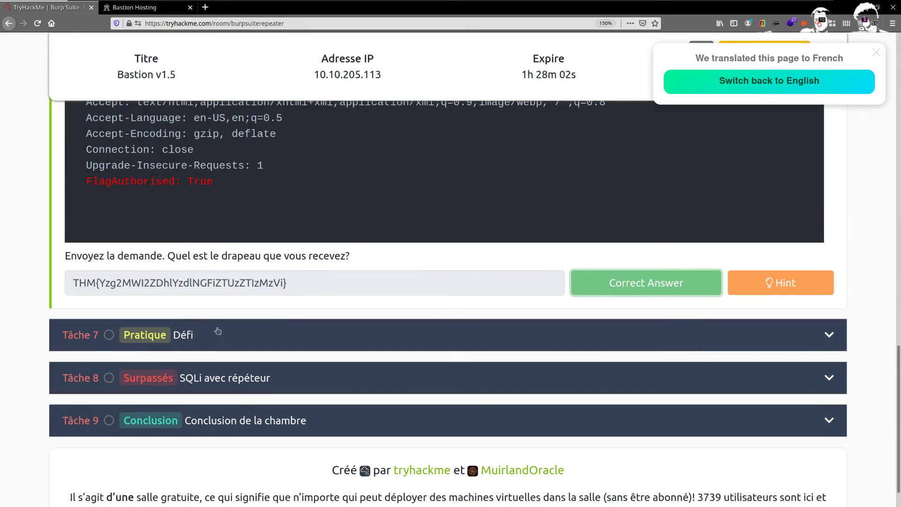
{"action": "left_click", "coordinate": [221, 331]}
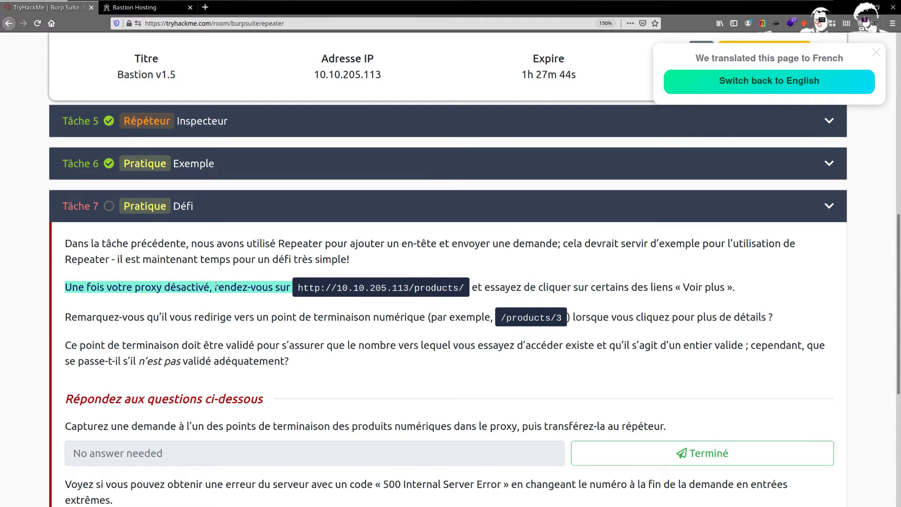
{"action": "mouse_move", "coordinate": [131, 295]}
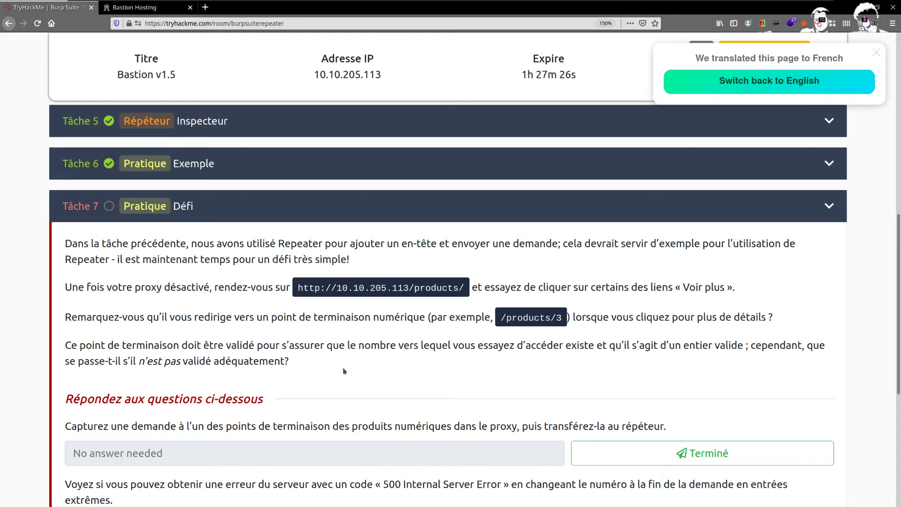
{"action": "scroll", "coordinate": [345, 371], "scroll_direction": "down", "scroll_amount": 1}
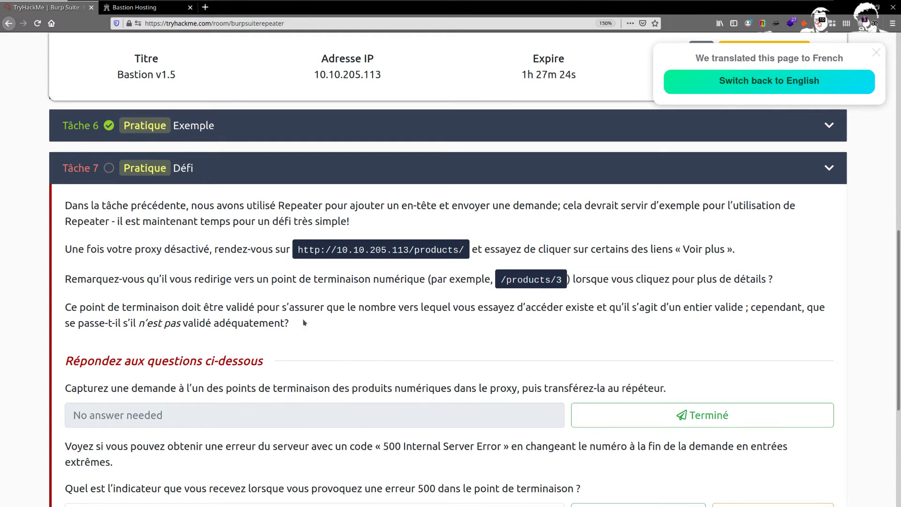
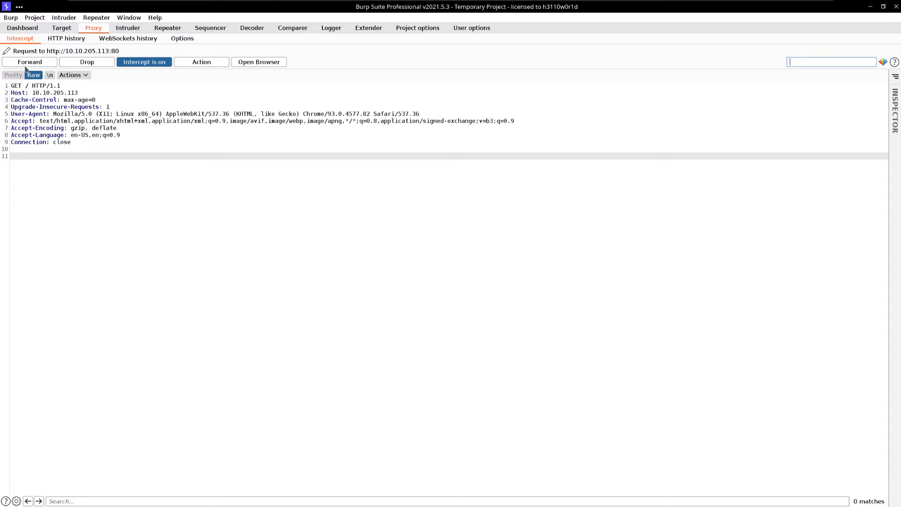
In Burp Suite's Proxy, forward the pending request to 10.10.205.113 and turn interception off
{"action": "left_click", "coordinate": [28, 64]}
{"action": "left_click", "coordinate": [157, 66]}
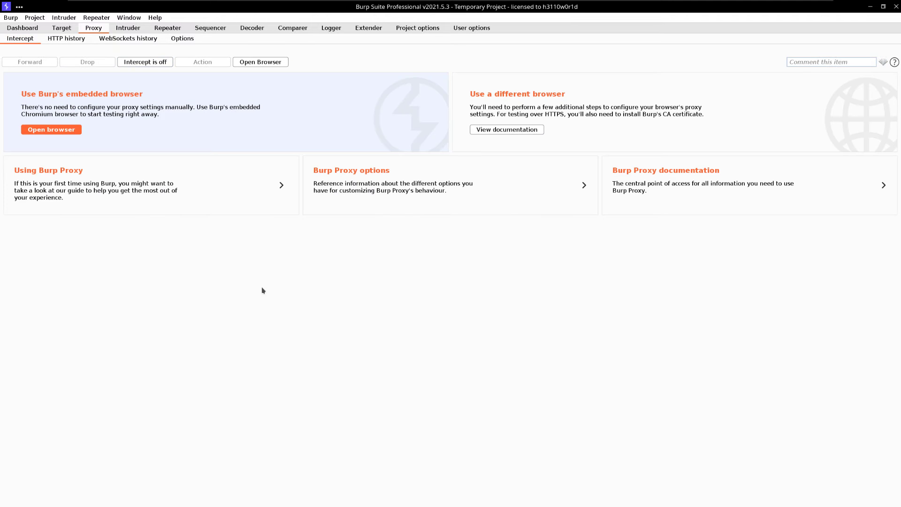
Recheck Task 7's instructions in the room and open 10.10.205.113/products/3 in the Chromium browser
{"action": "key", "text": "alt+Tab"}
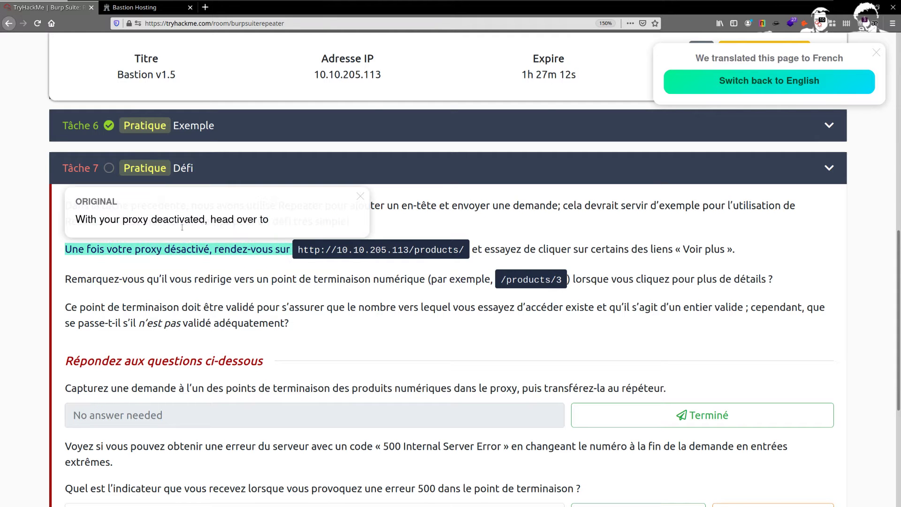
{"action": "key", "text": "alt+Tab"}
{"action": "key", "text": "alt+Tab"}
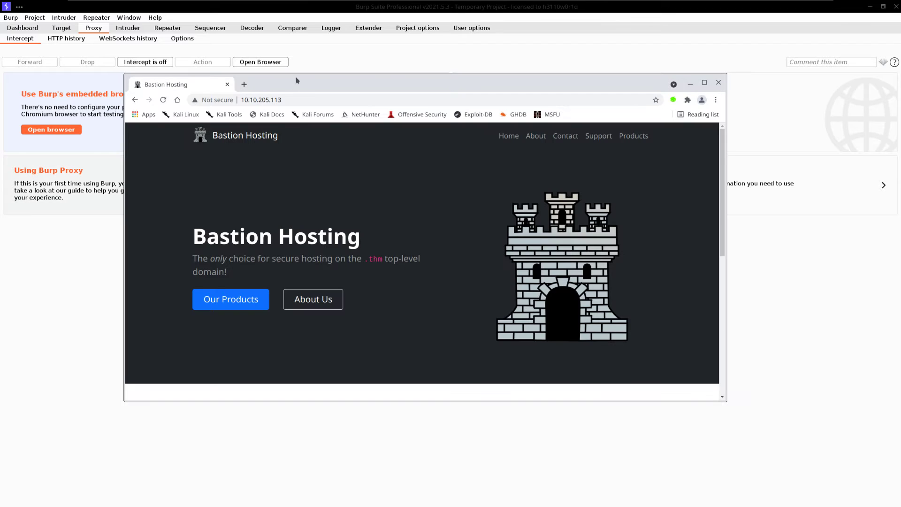
{"action": "left_click", "coordinate": [315, 100]}
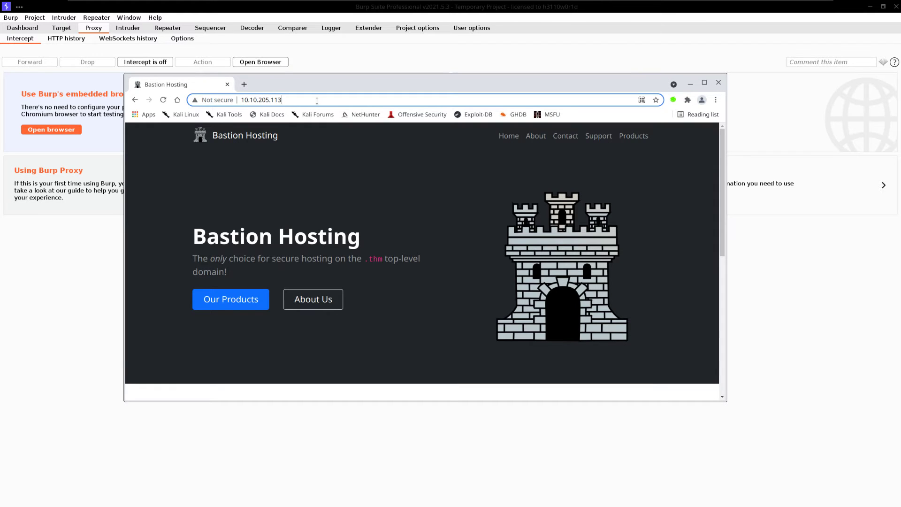
{"action": "type", "text": "/produ"}
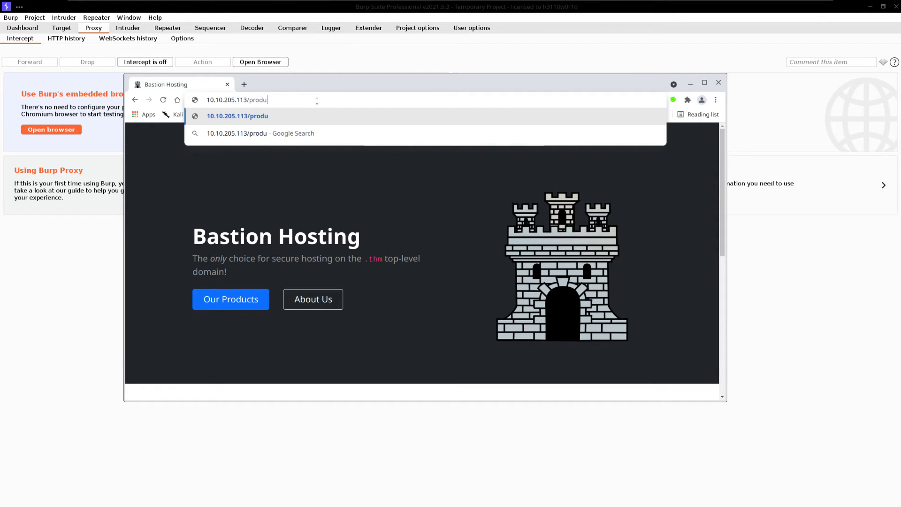
{"action": "type", "text": "cts/3"}
{"action": "key", "text": "Return"}
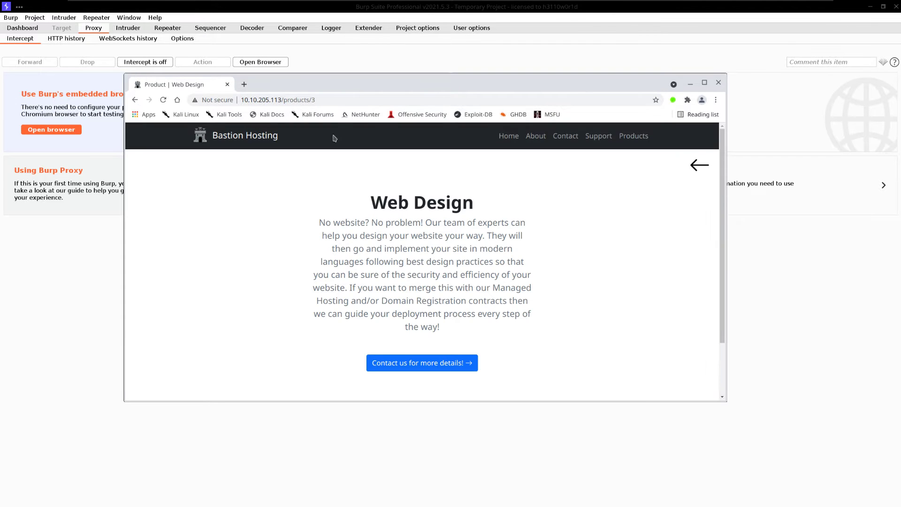
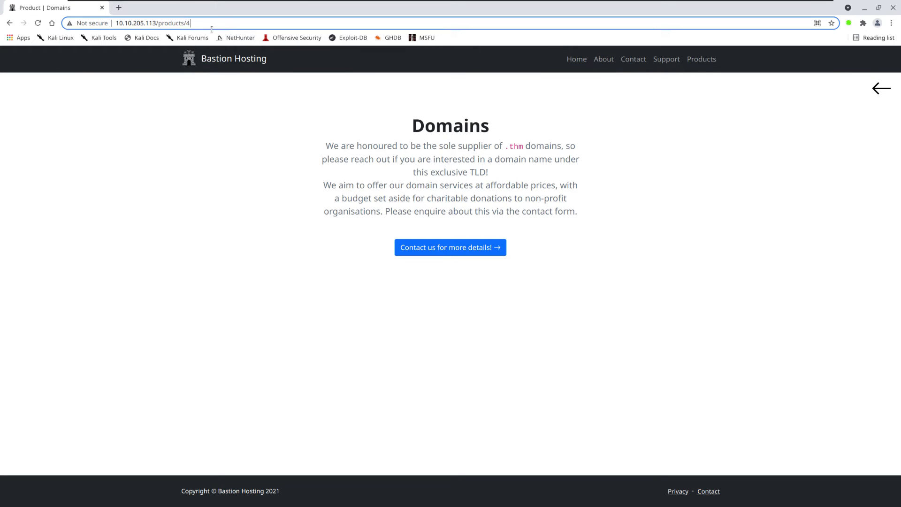
Change the product number in the address to 5 and load 10.10.205.113/products/5
{"action": "key", "text": "BackSpace"}
{"action": "type", "text": "5"}
{"action": "key", "text": "Return"}
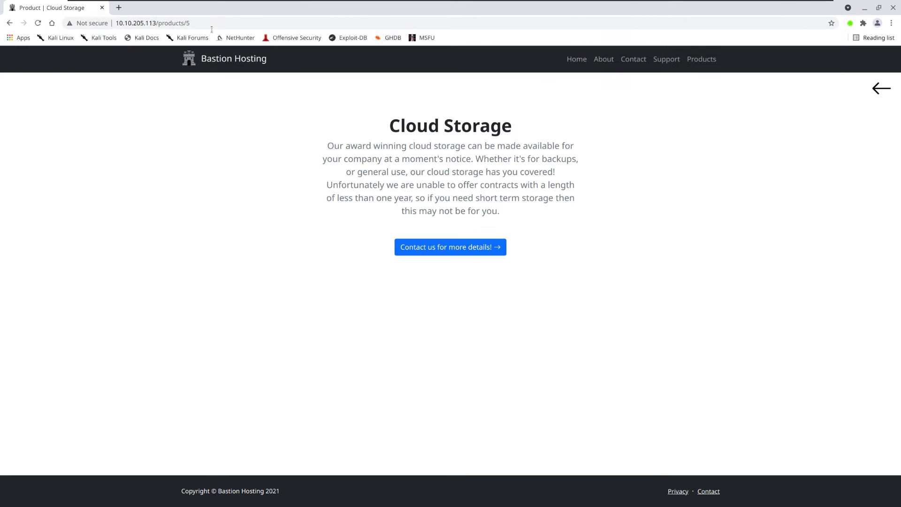
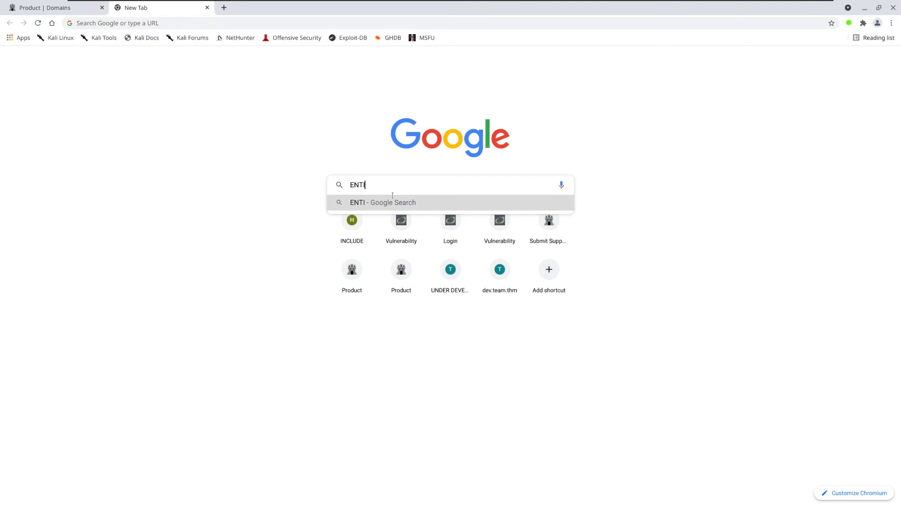
Search Google for "ENTIER RELATIF", disabling FoxyProxy and reloading the results page
{"action": "type", "text": "F"}
{"action": "key", "text": "Return"}
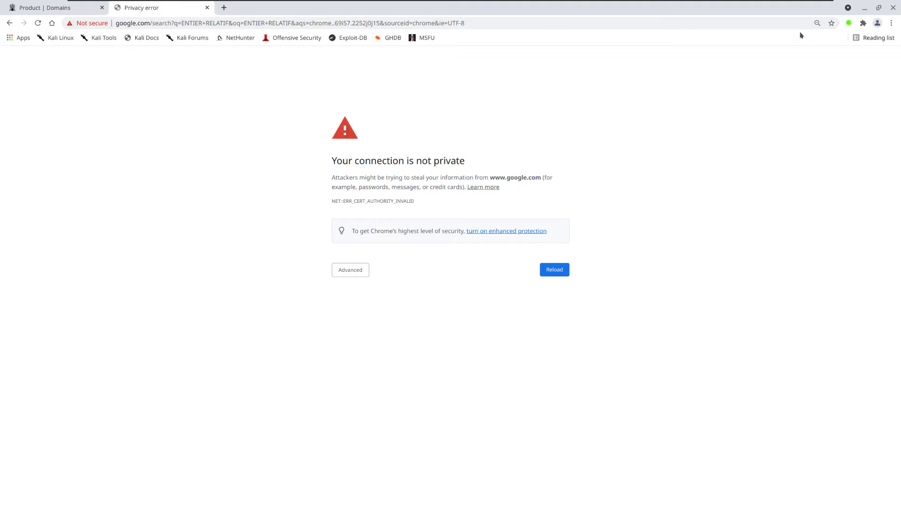
{"action": "left_click", "coordinate": [848, 23]}
{"action": "left_click", "coordinate": [734, 71]}
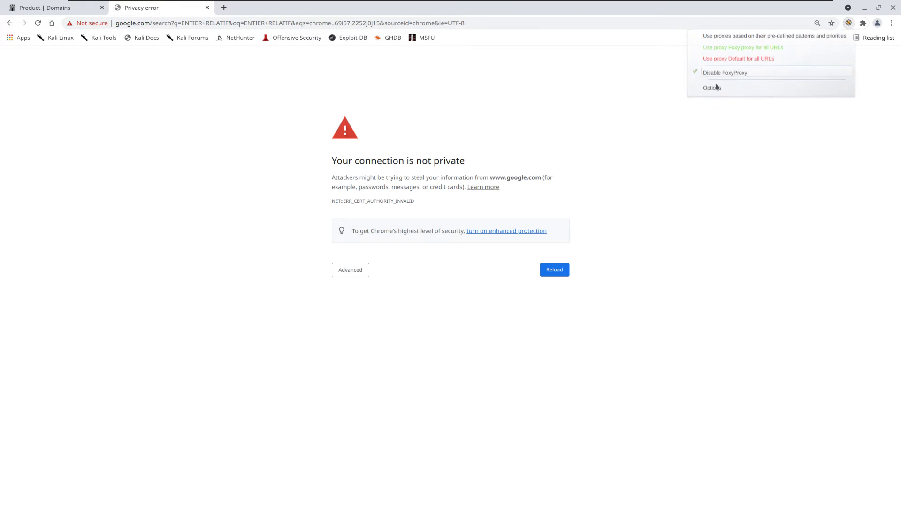
{"action": "left_click", "coordinate": [567, 272]}
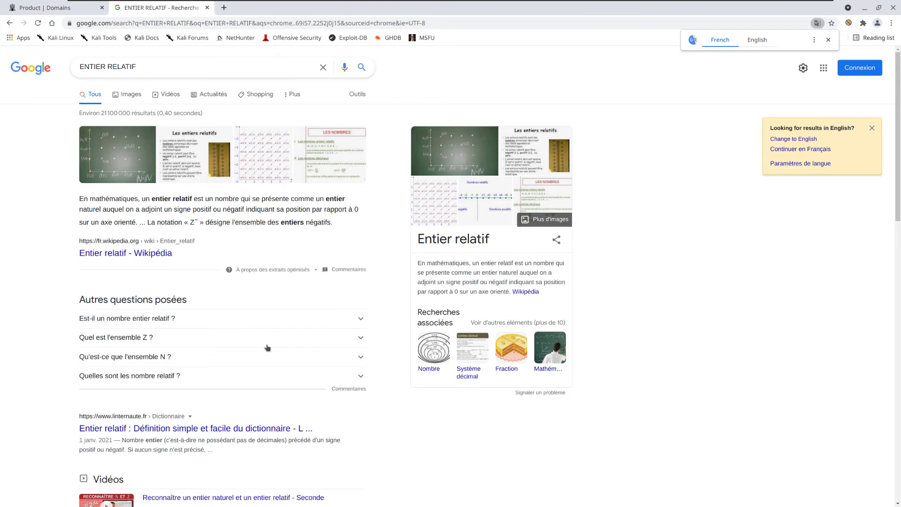
Highlight the "entier relatif" definition in the search results and open the image of the relative-number line
{"action": "key", "text": "ctrl+plus"}
{"action": "key", "text": "ctrl+plus"}
{"action": "key", "text": "ctrl+plus"}
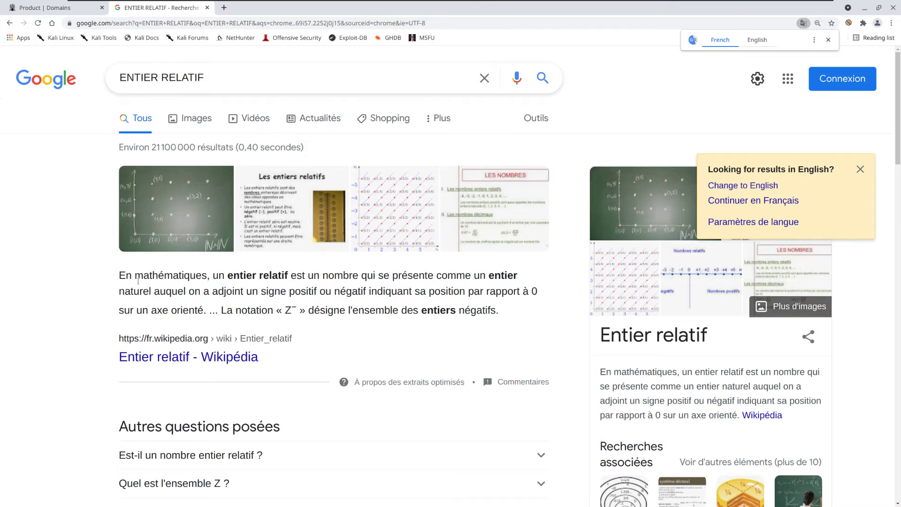
{"action": "left_click_drag", "start_coordinate": [133, 275], "coordinate": [547, 293]}
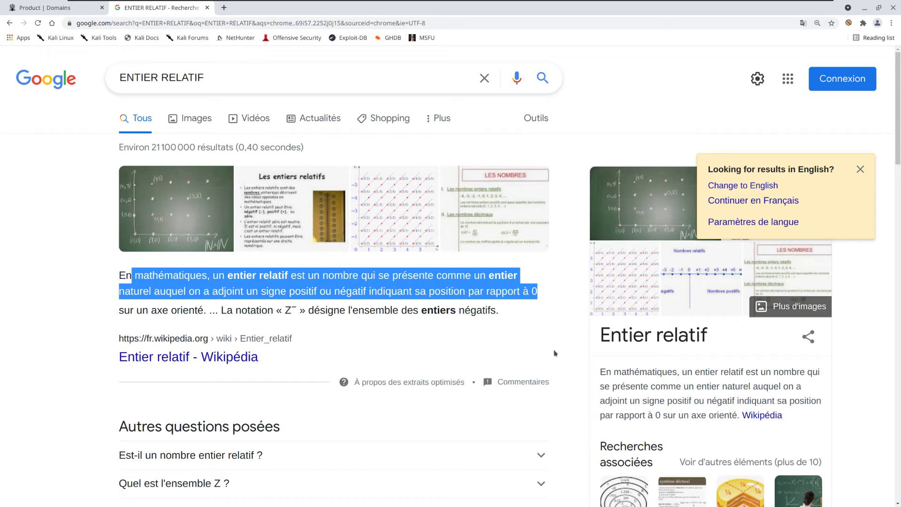
{"action": "left_click", "coordinate": [710, 278]}
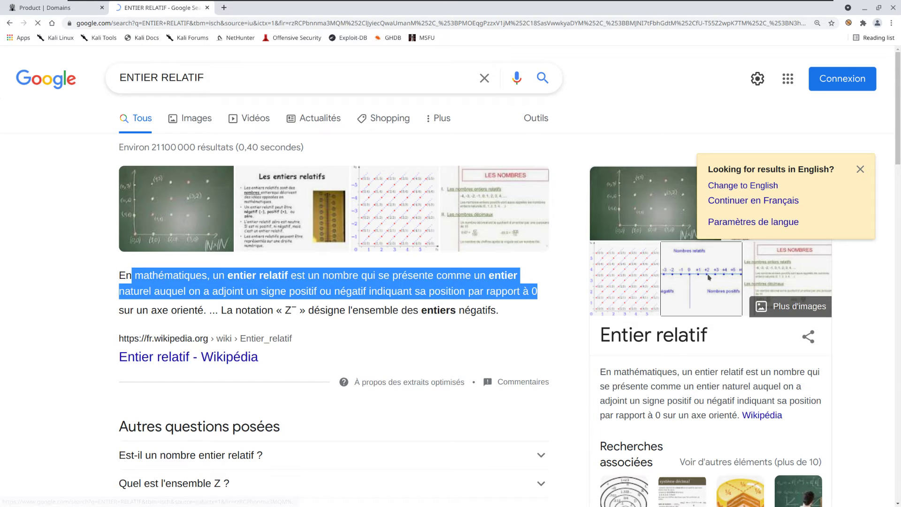